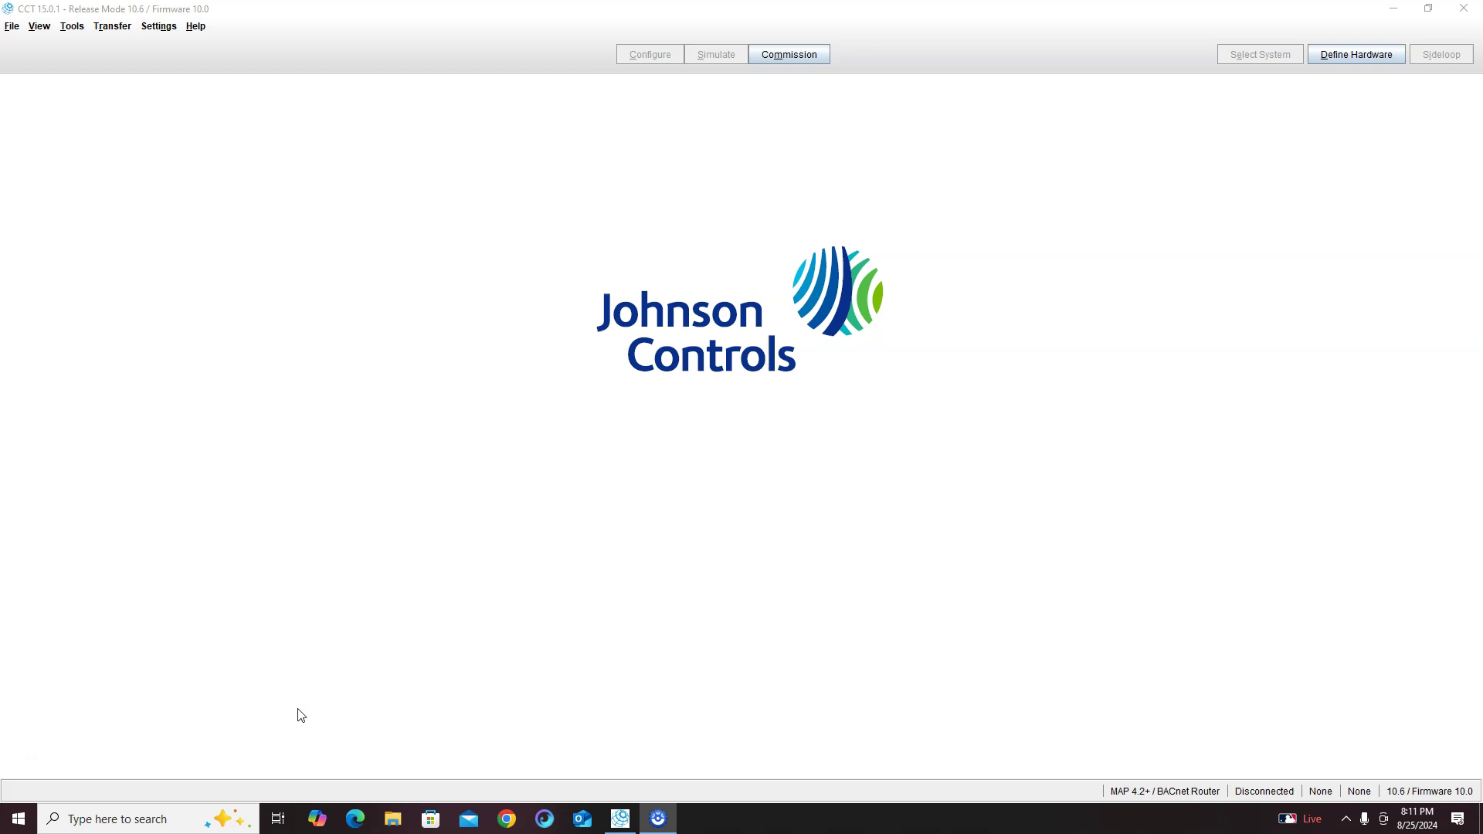
Step: Create a new system named CWS with system type Central Cooling Plants
click(12, 28)
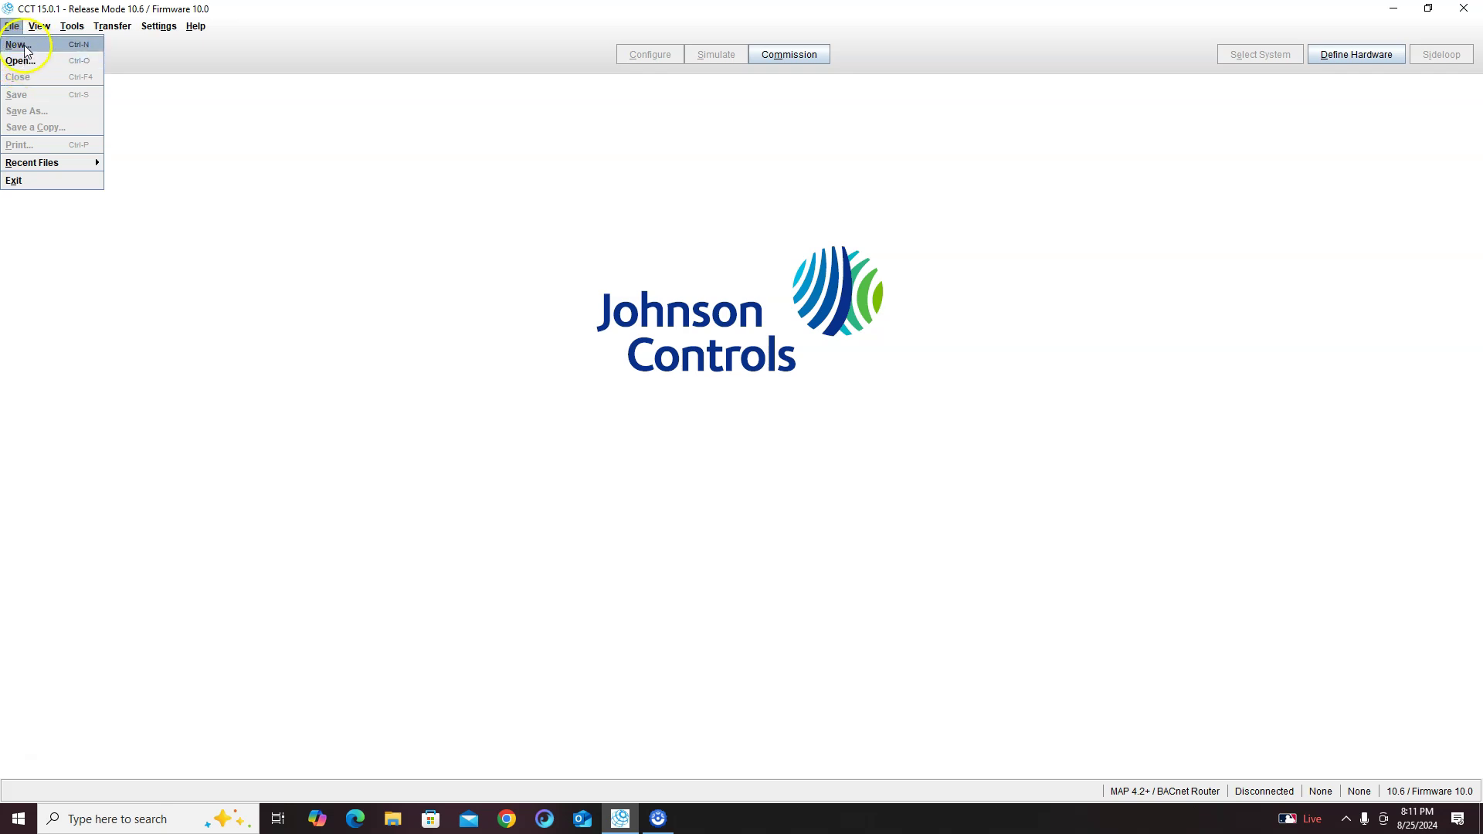
click(27, 48)
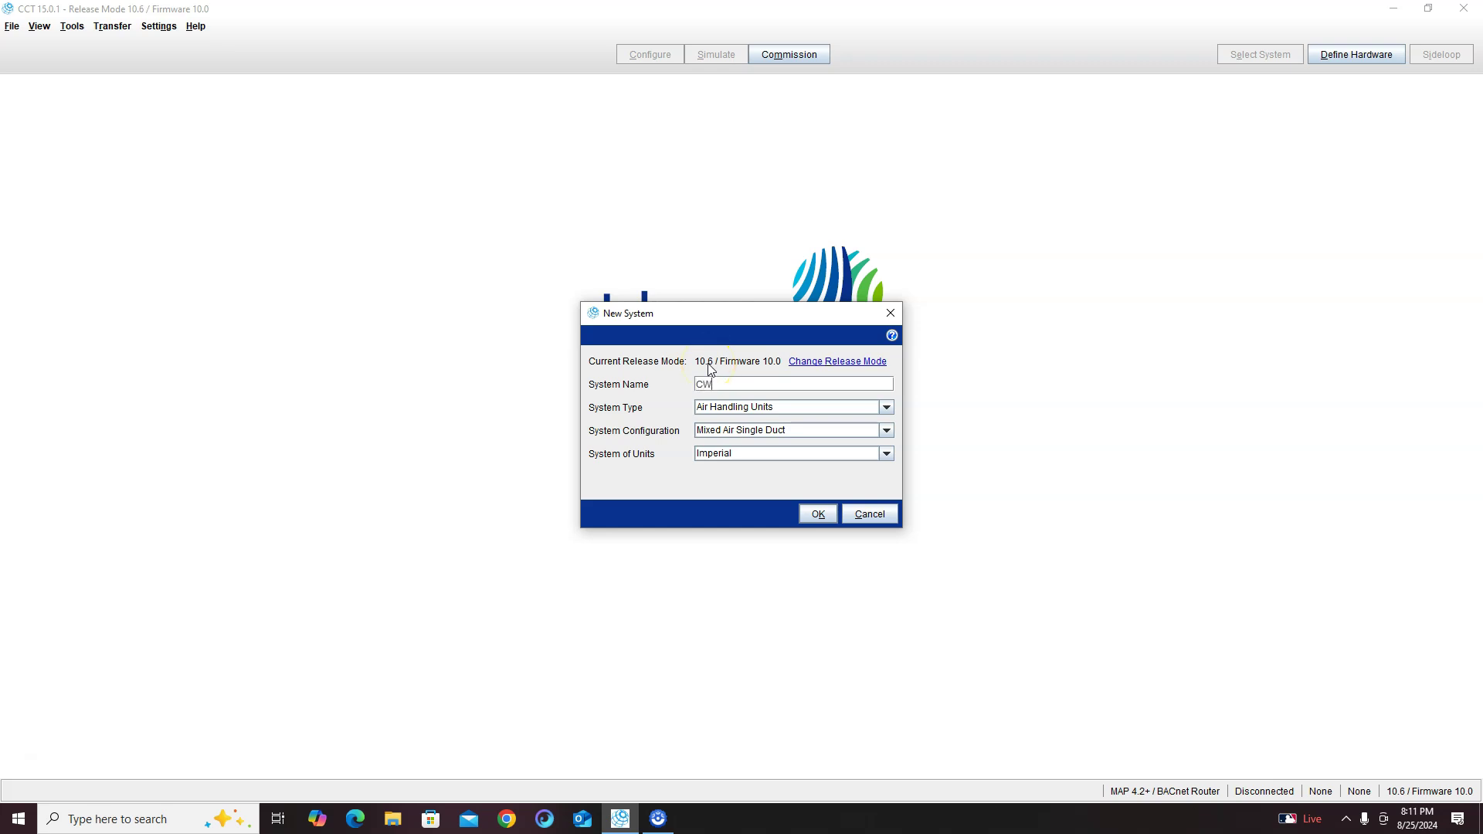
click(757, 411)
click(764, 504)
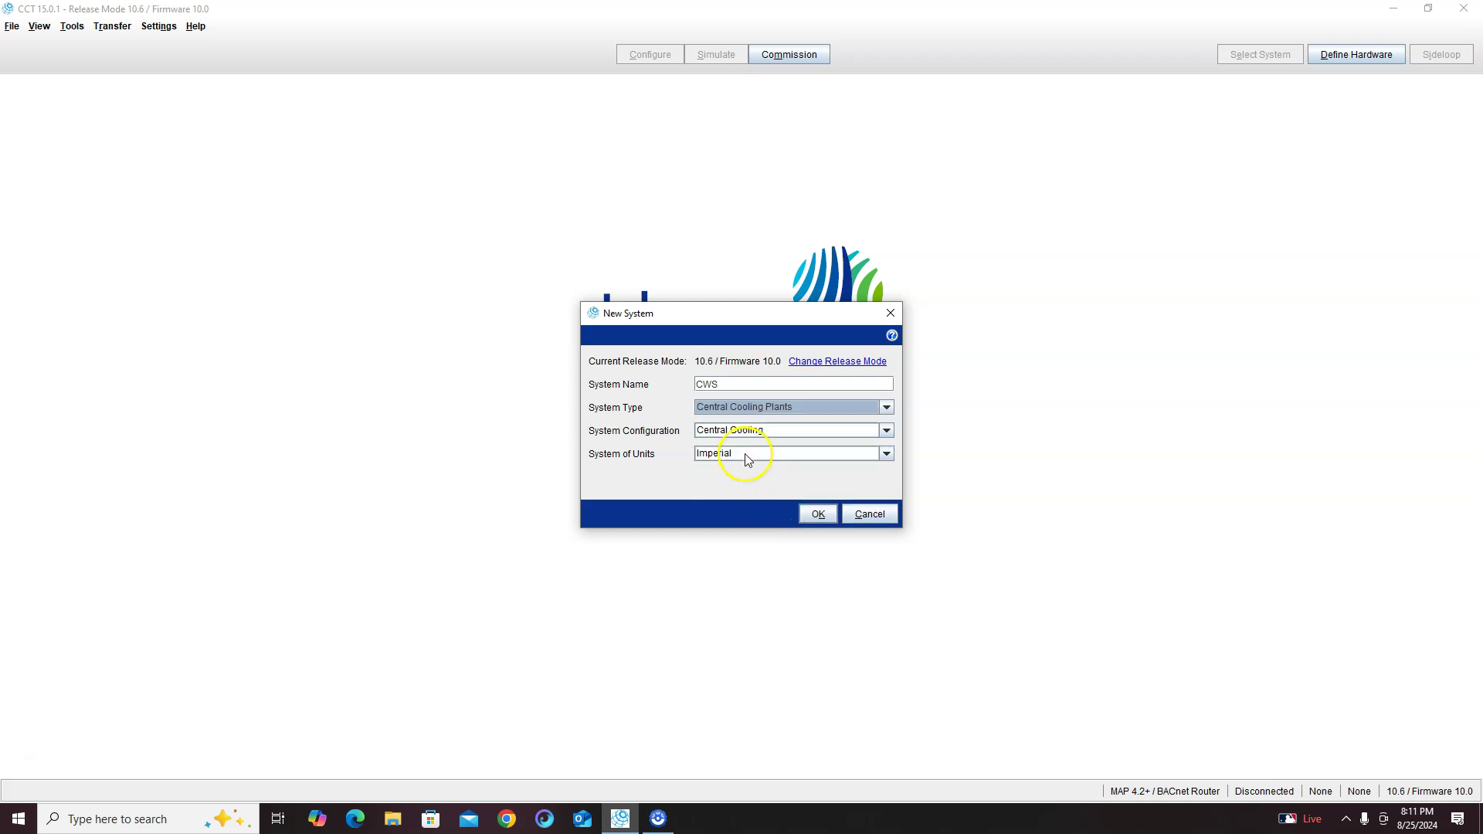
click(819, 515)
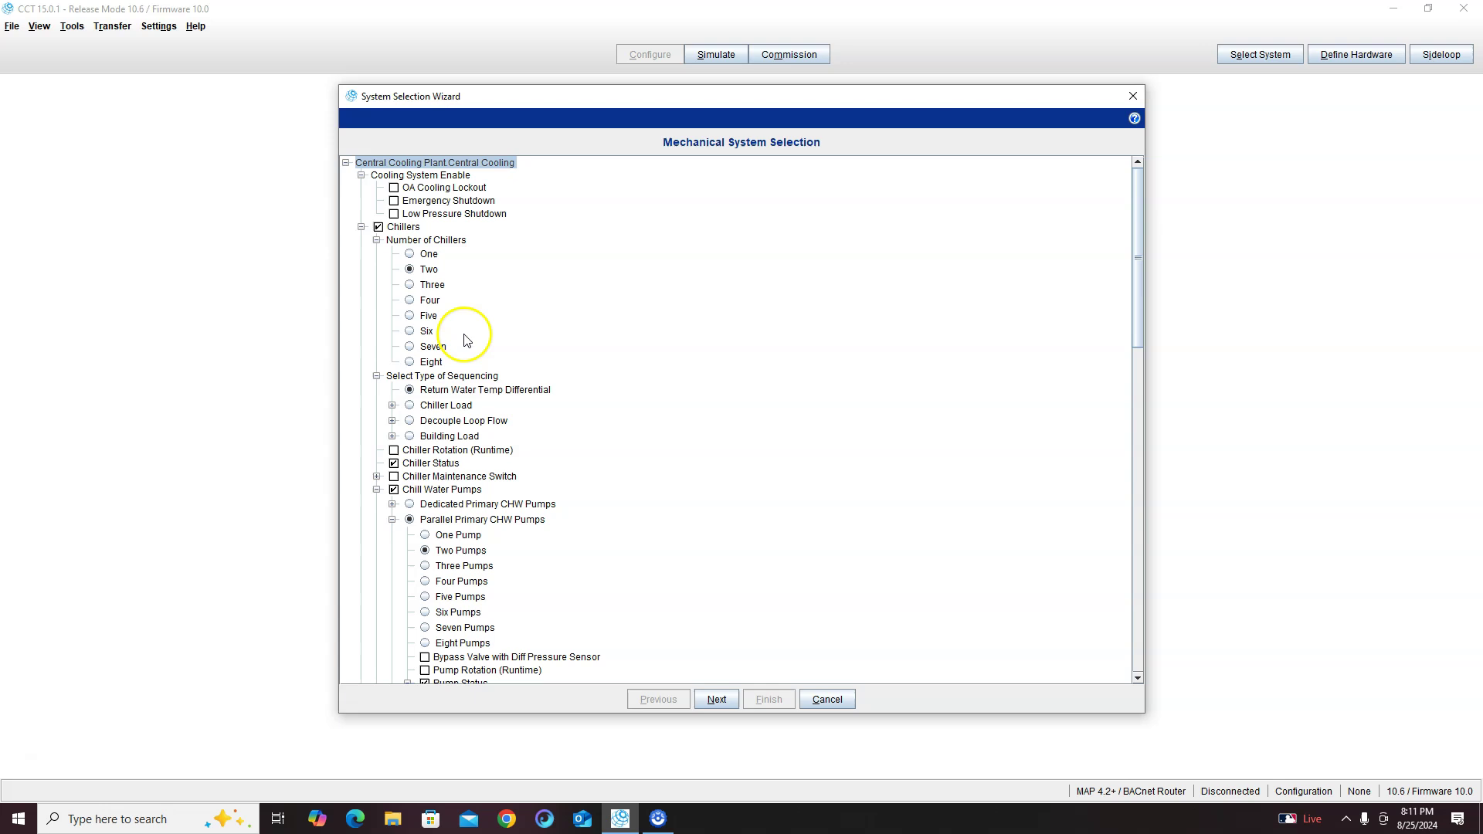
Step: Set the plant to three chillers with runtime chiller rotation and chiller maintenance switches
click(431, 286)
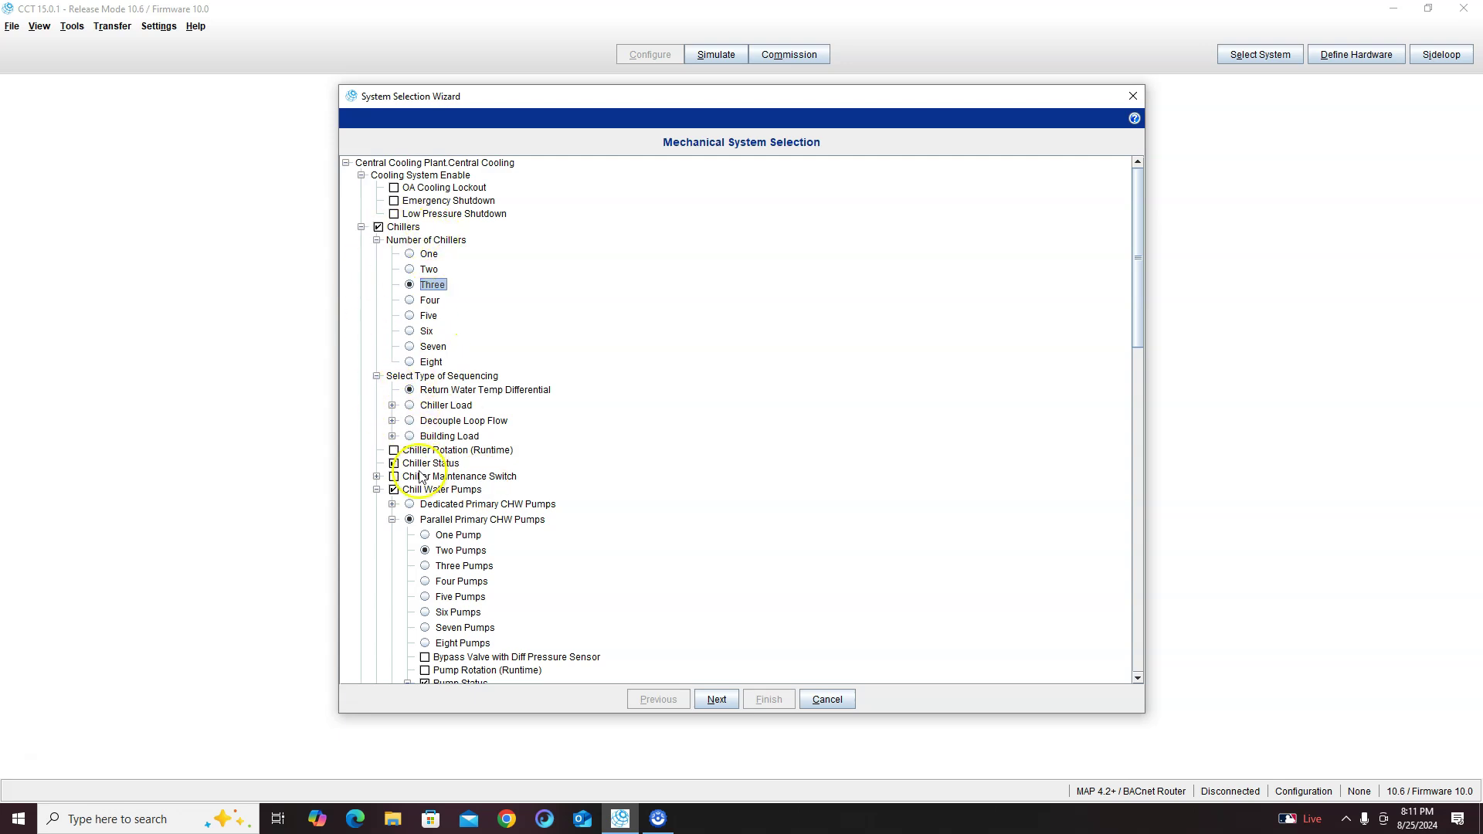
click(395, 451)
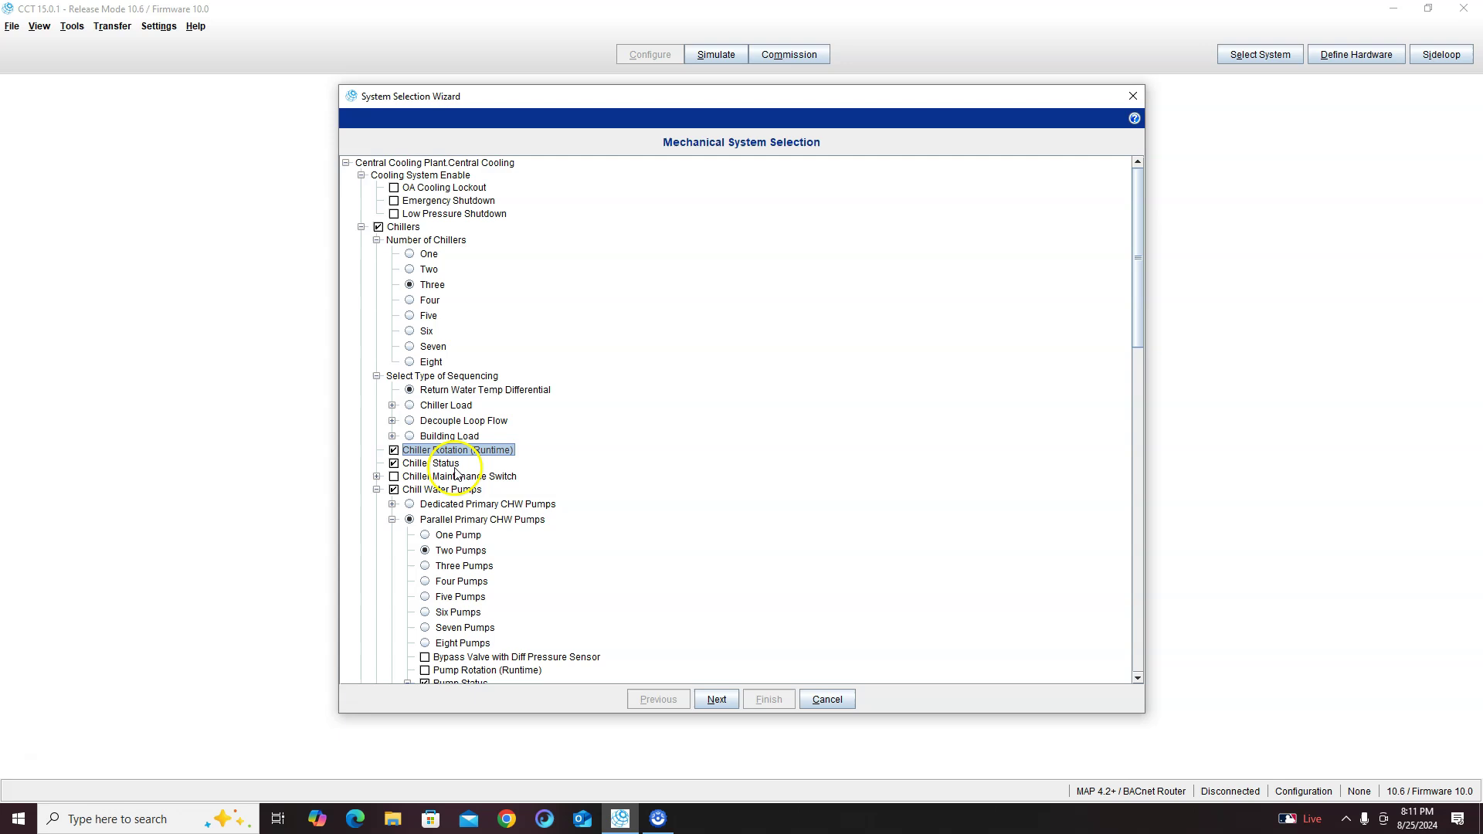
click(394, 477)
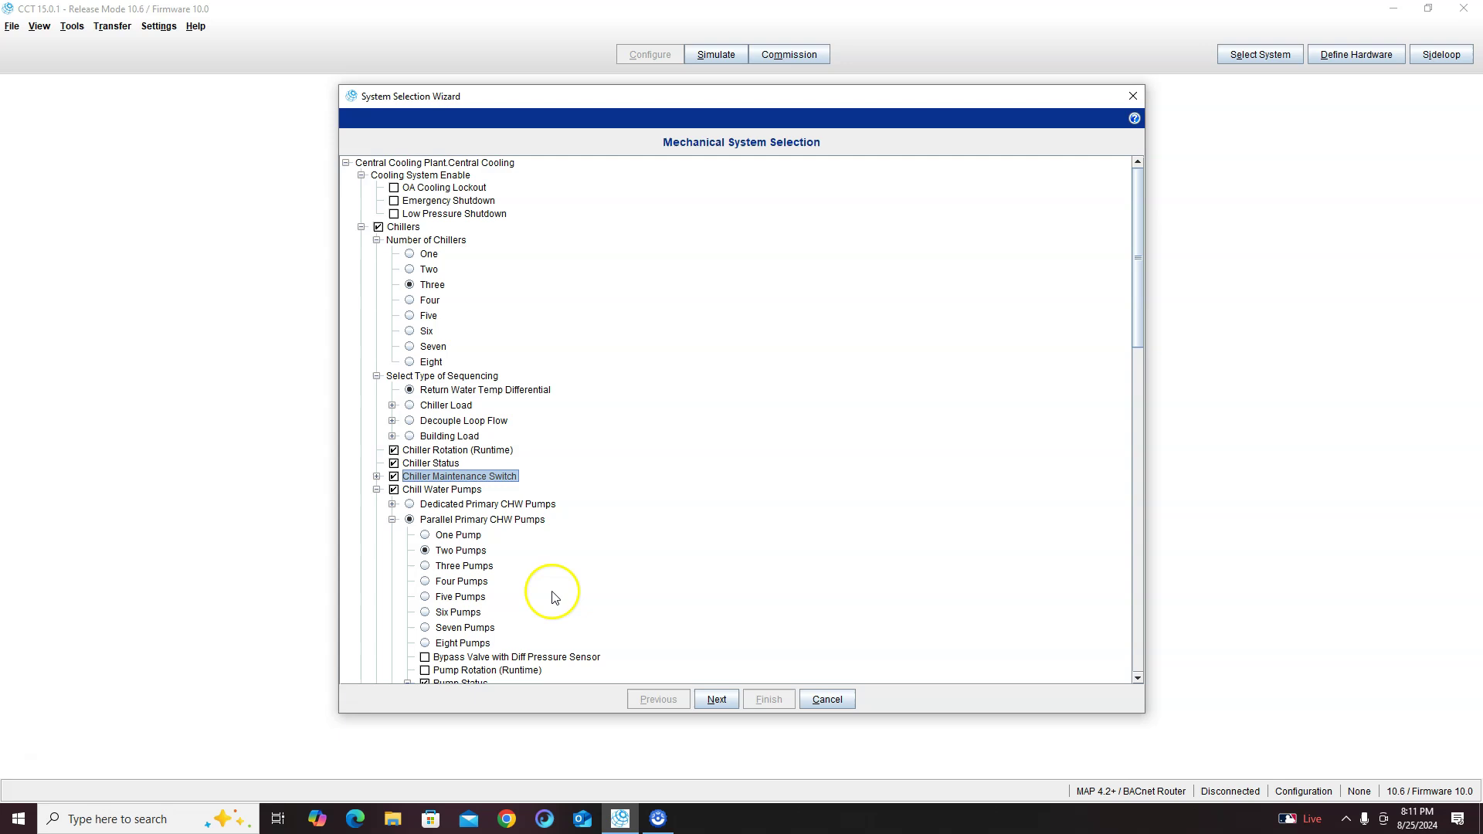
Step: Exclude the Condenser Water Pumps and the Condenser Water System
scroll(479, 564, down, 2)
scroll(479, 541, up, 1)
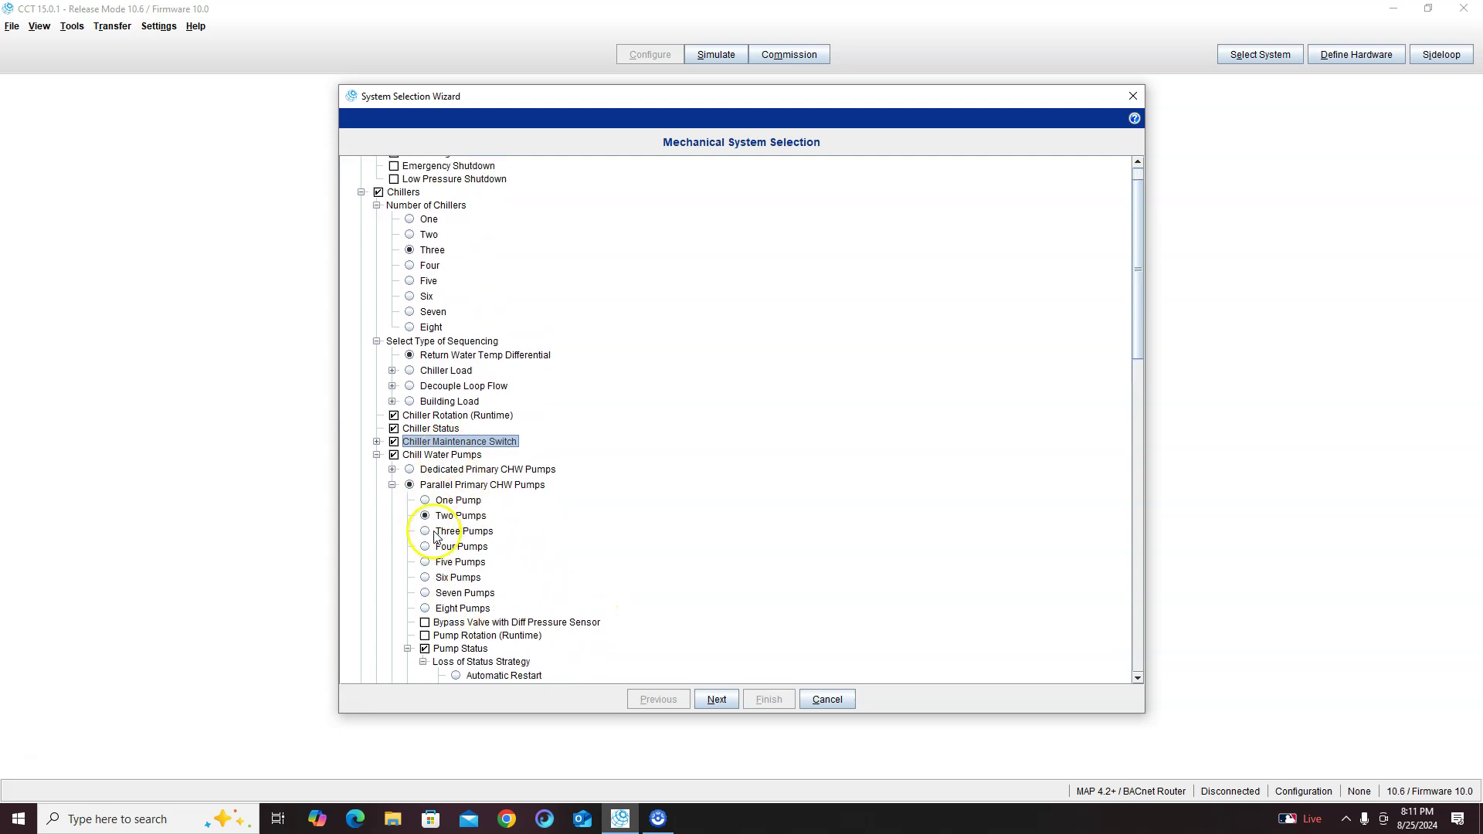
scroll(409, 540, down, 3)
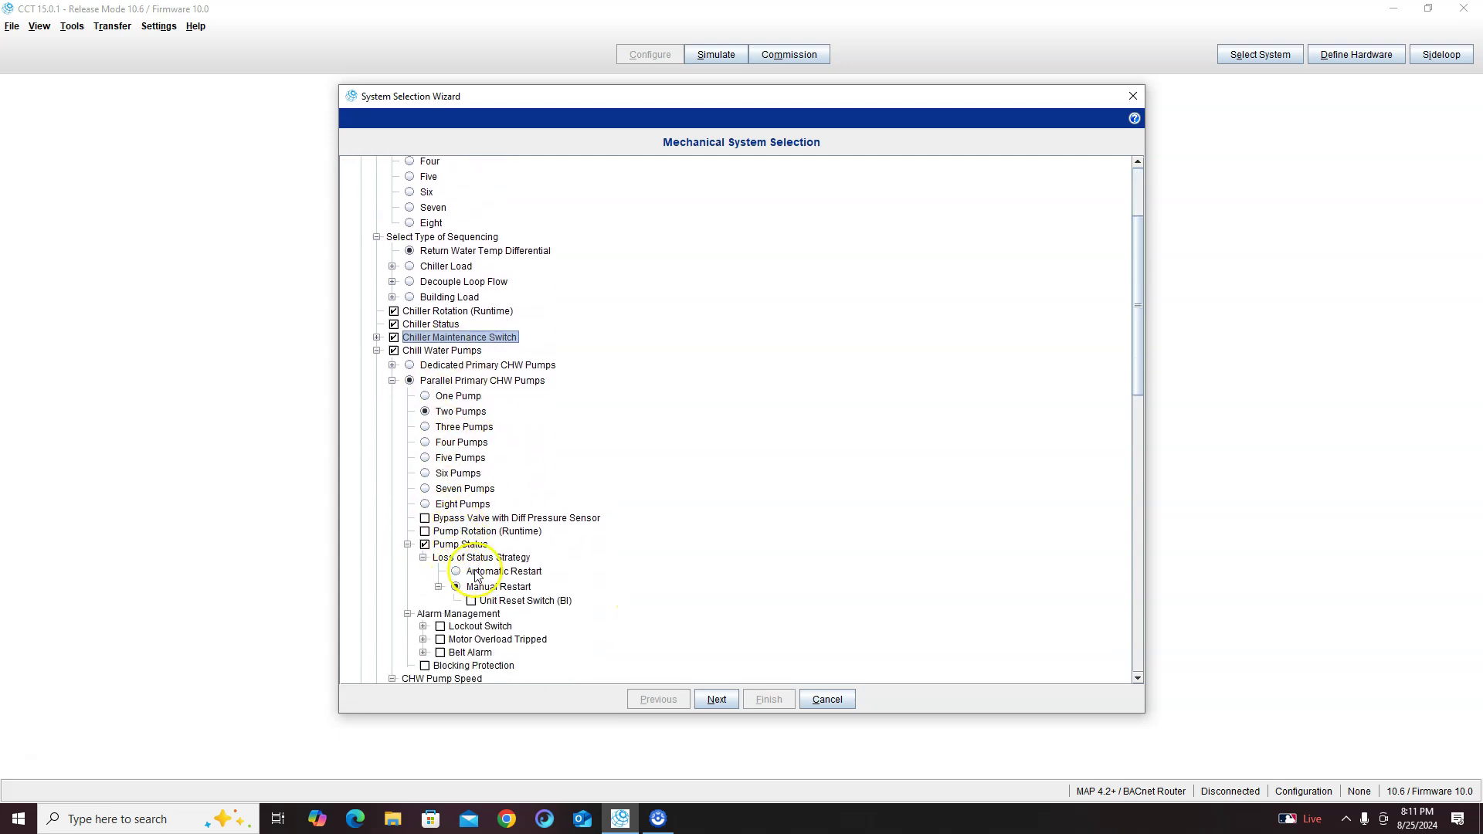
scroll(433, 544, down, 2)
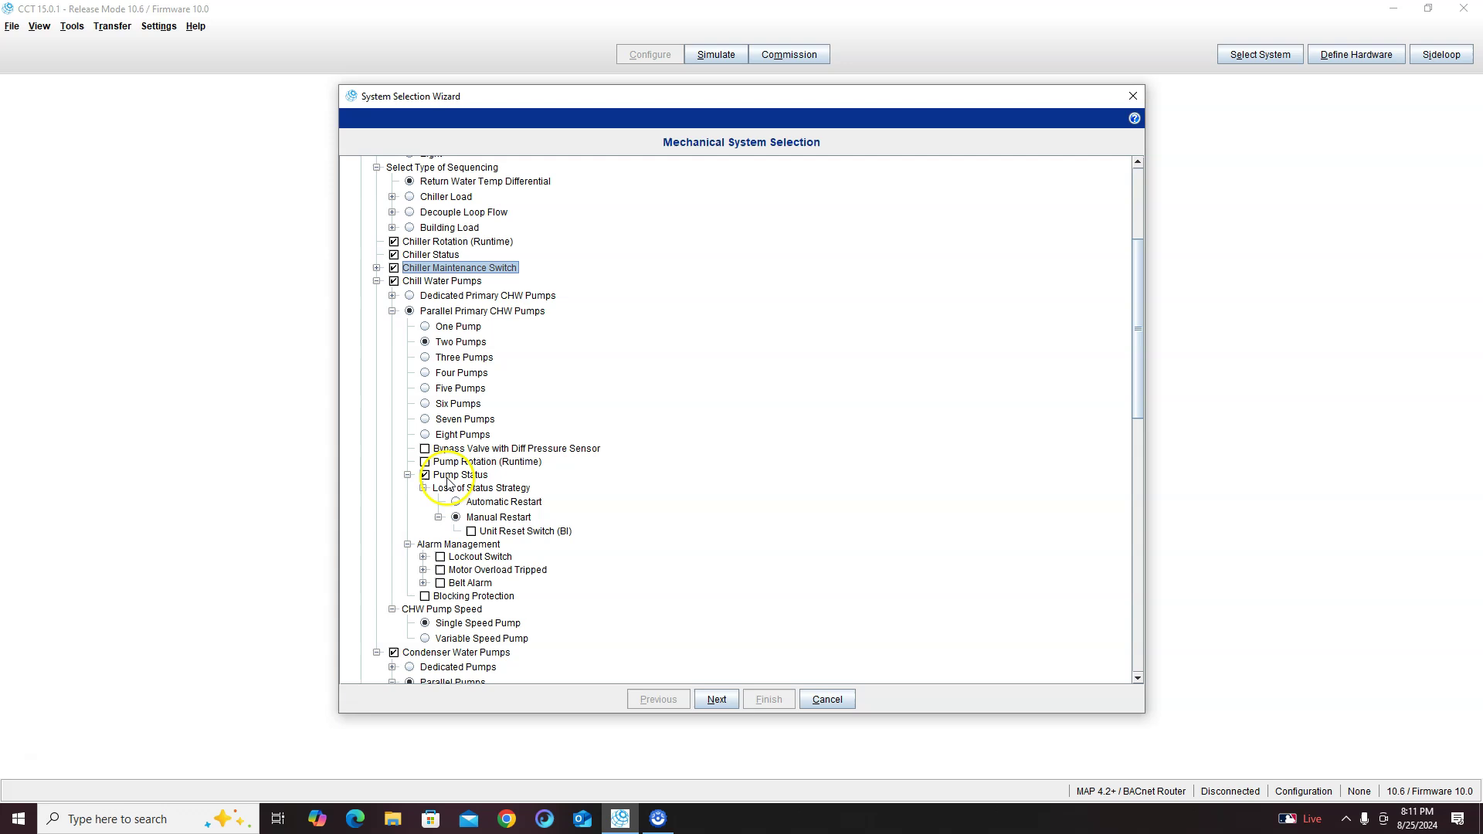
click(395, 654)
scroll(394, 657, down, 15)
click(378, 342)
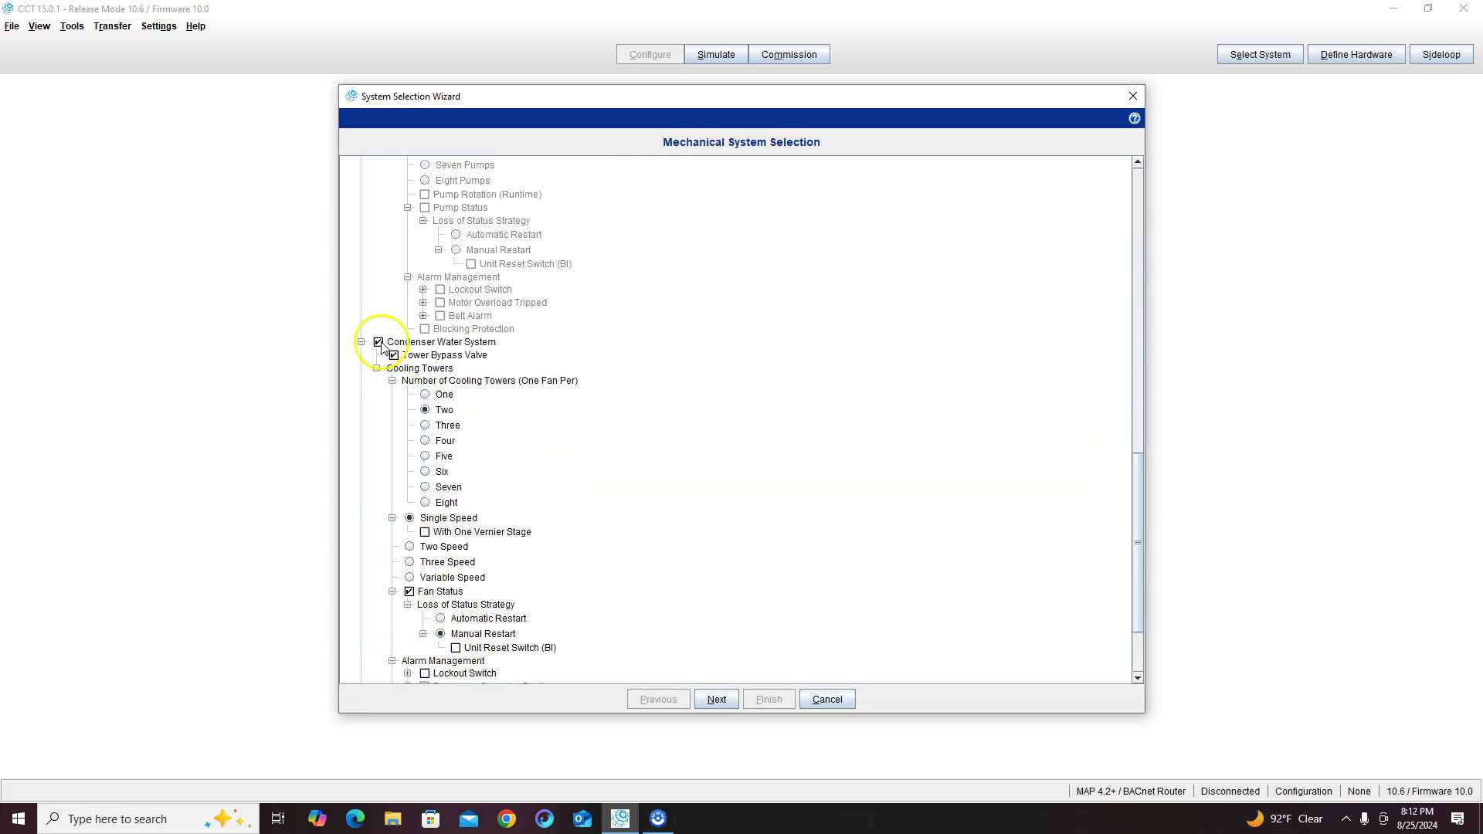
scroll(389, 541, down, 3)
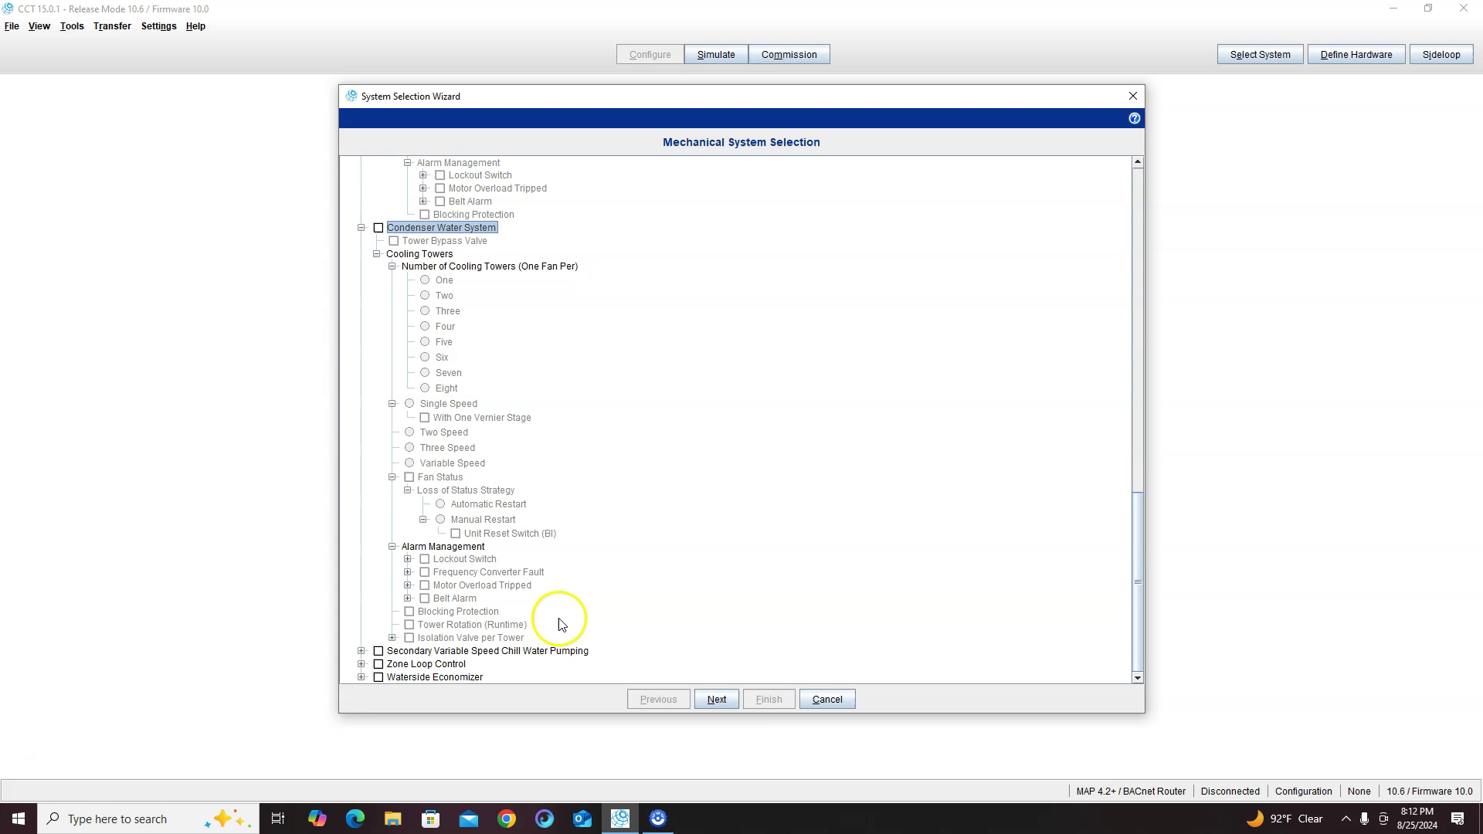
scroll(550, 594, up, 18)
scroll(550, 594, up, 6)
scroll(530, 596, down, 18)
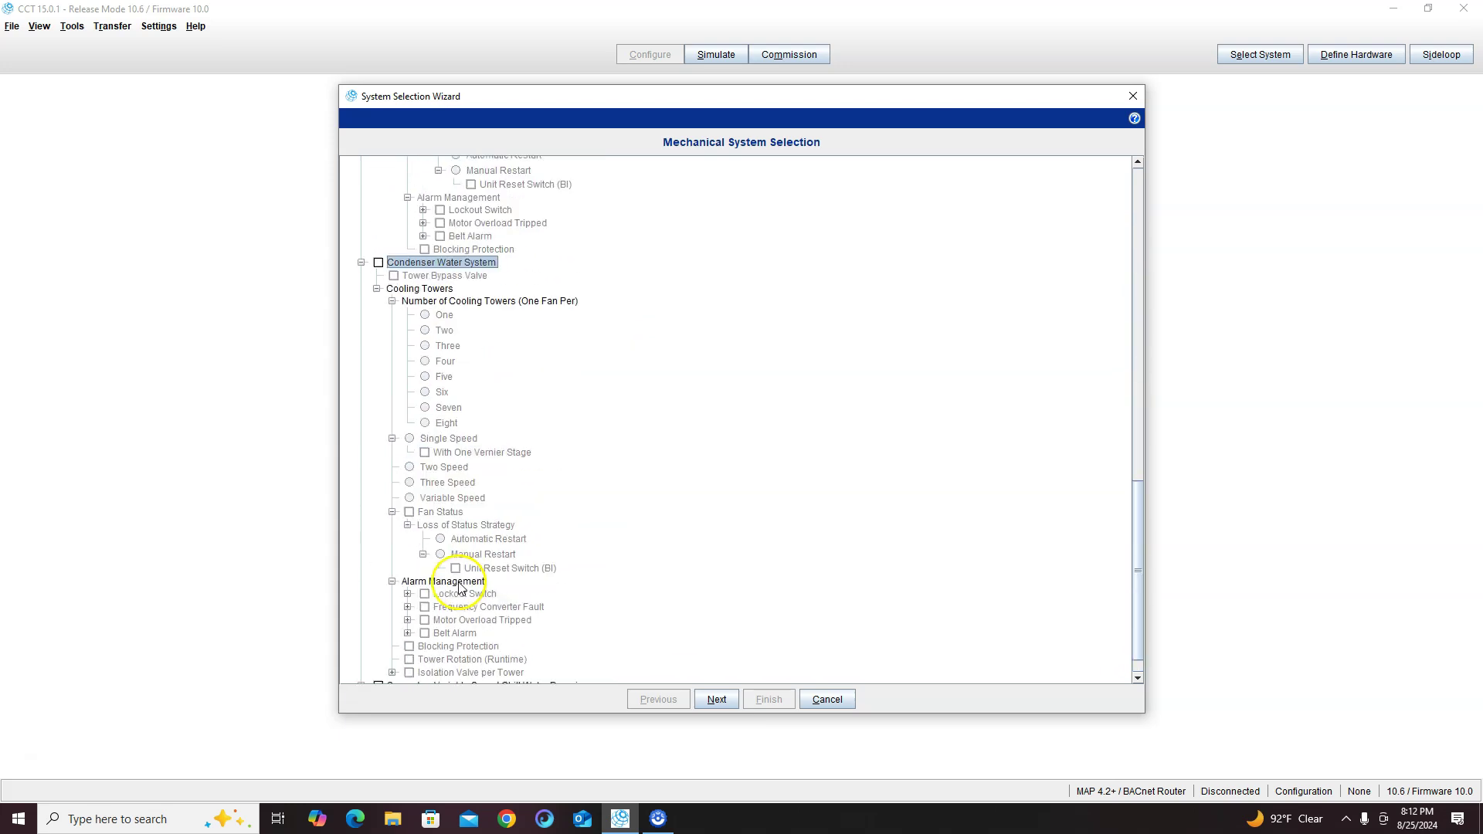
Step: Add Chiller Alarm(s) to the control logic and finish the wizard to generate CWS
click(716, 700)
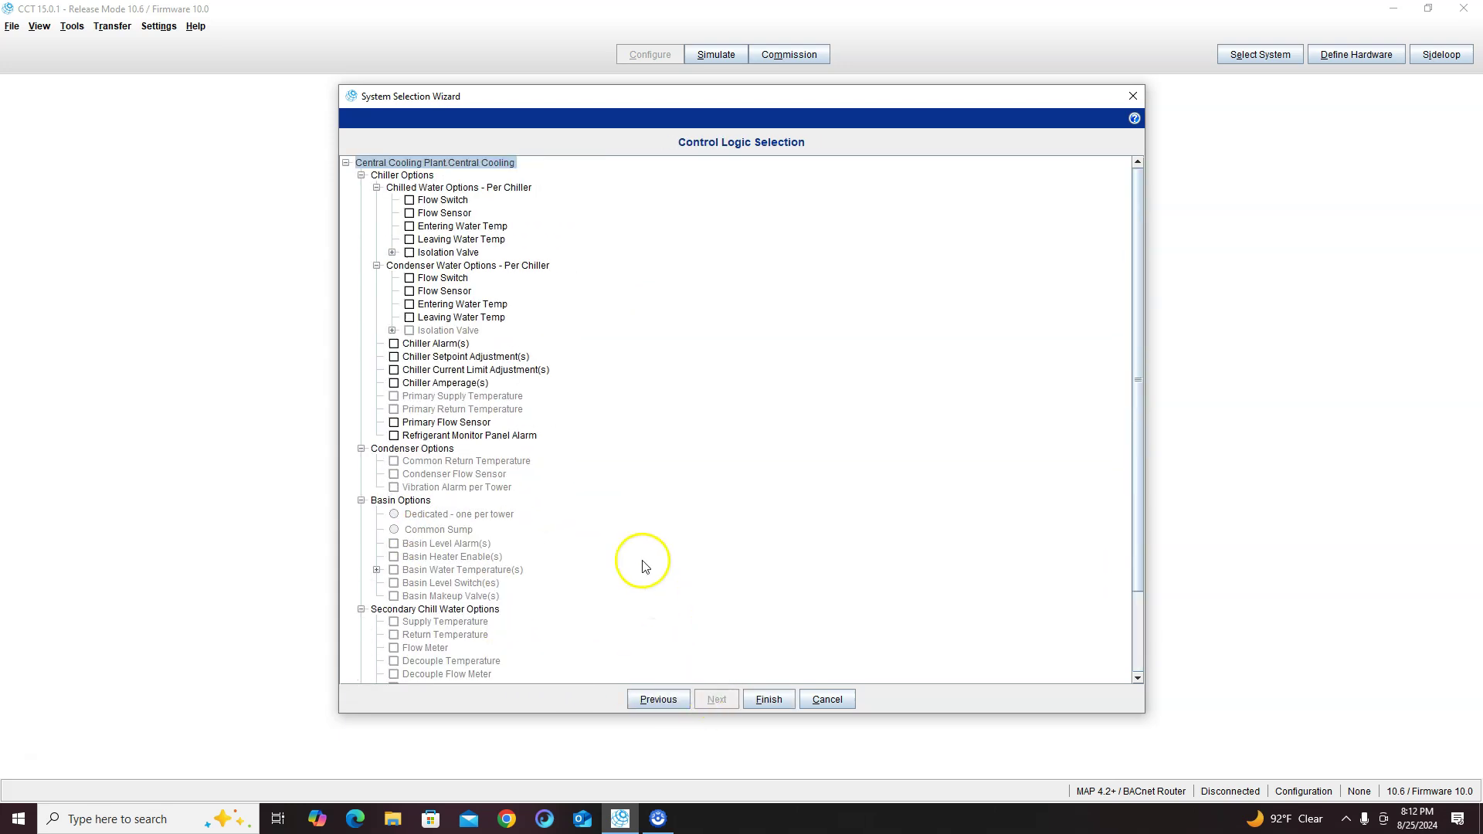
click(414, 345)
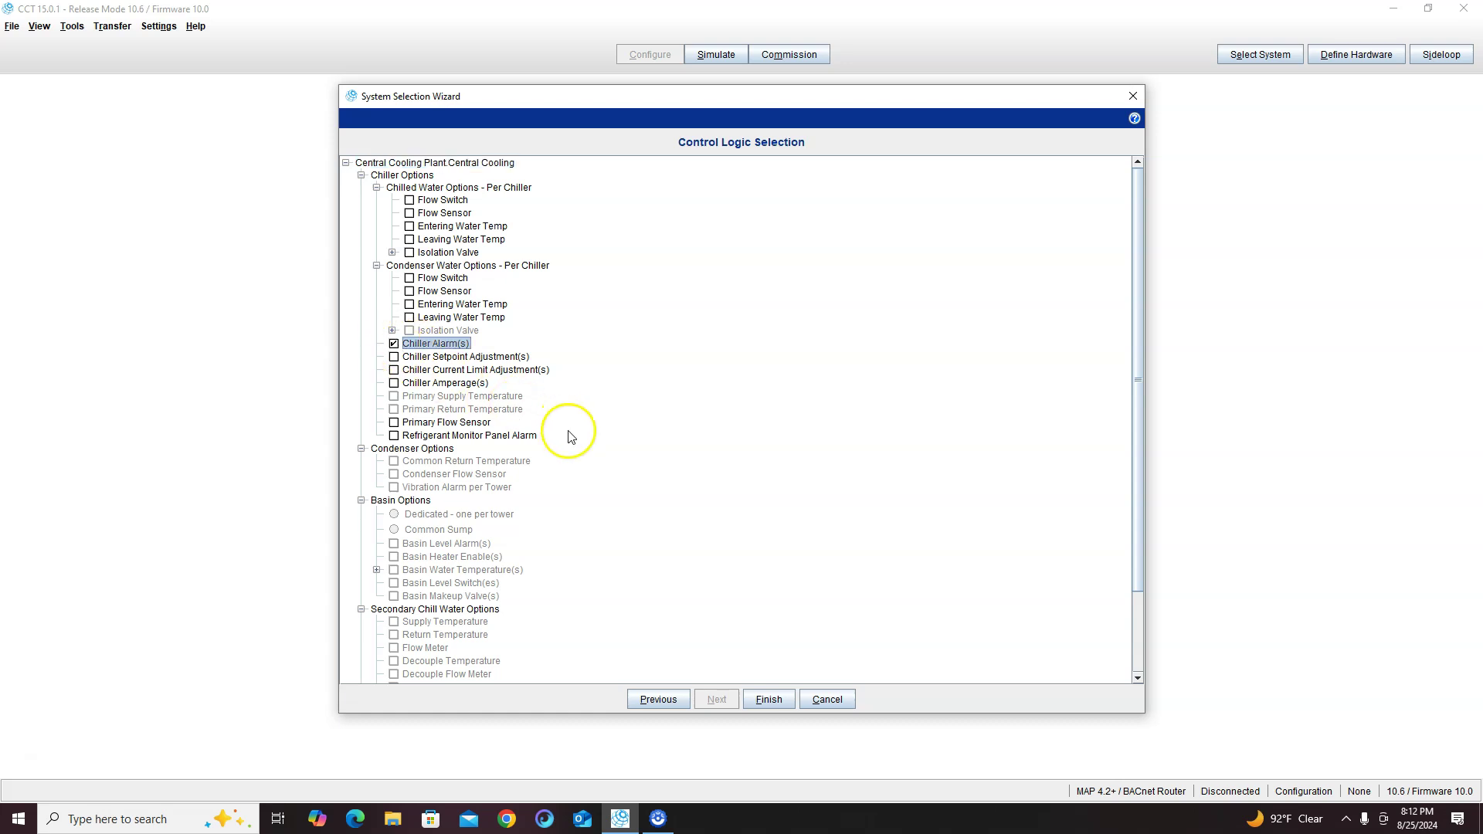
click(770, 700)
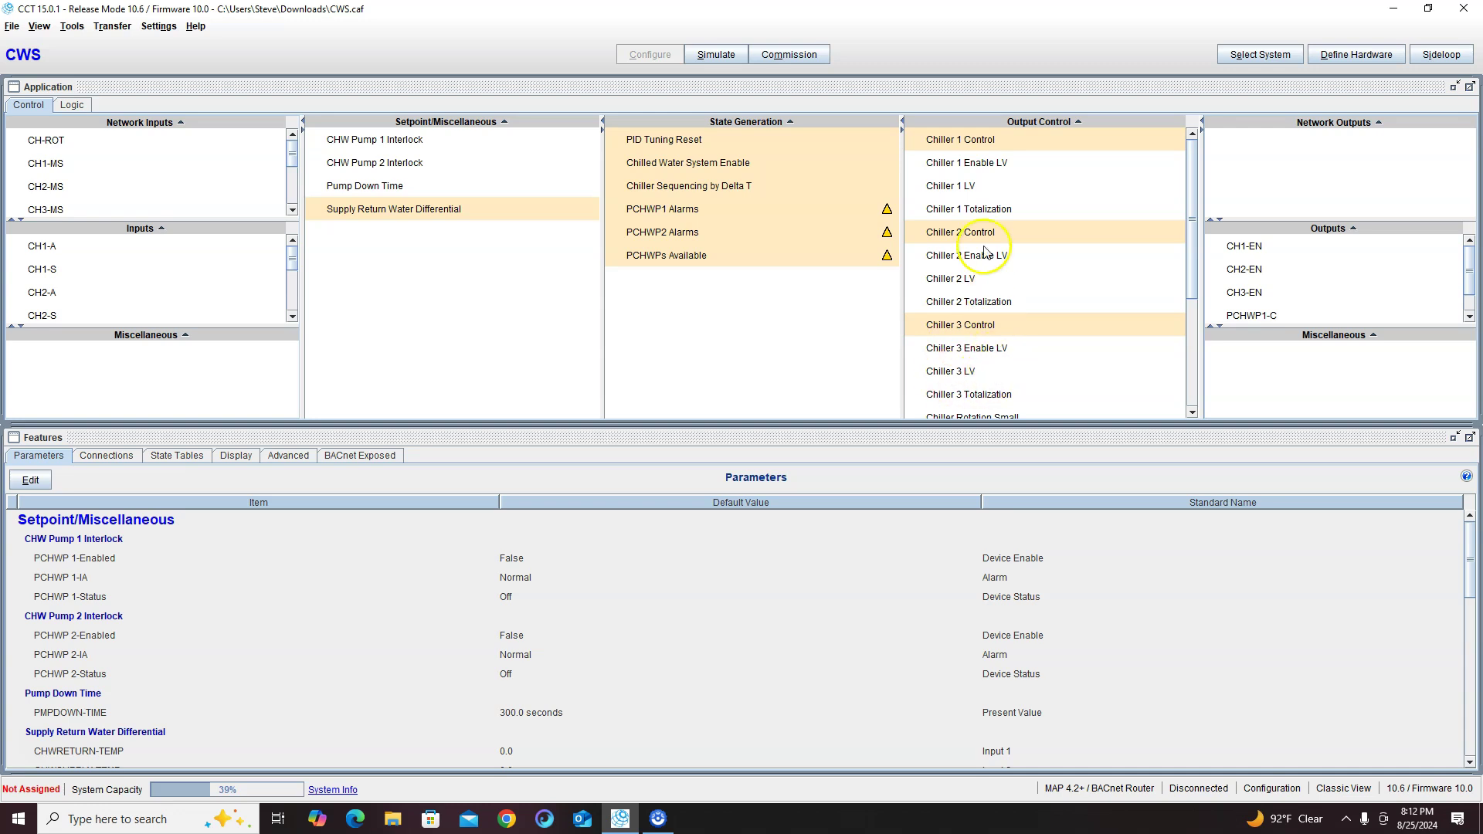
Step: Review the connections of Chiller Rotation Small, PCHWPs Available and Chiller Sequencing by Delta T
scroll(993, 390, down, 1)
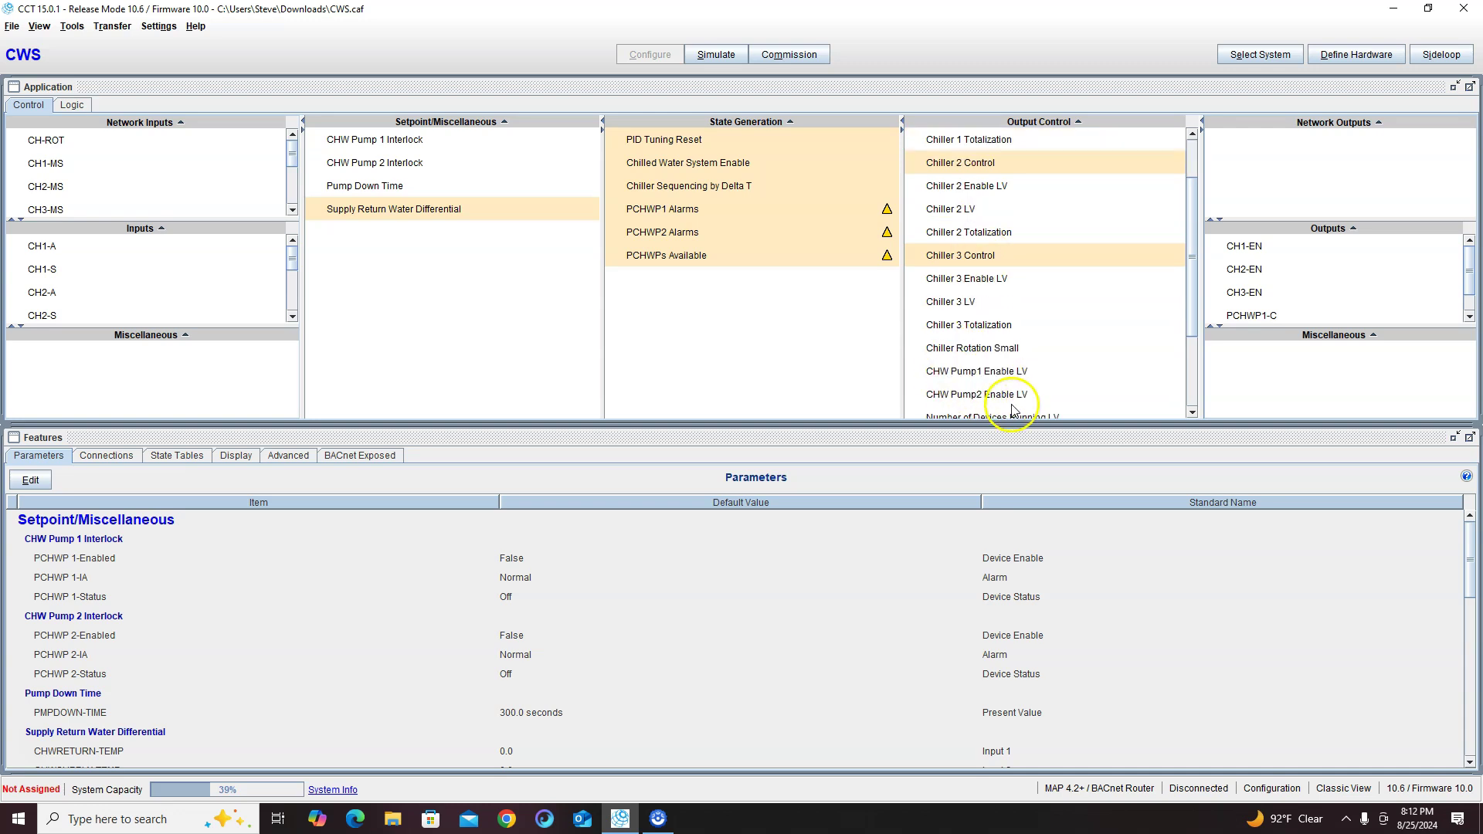
click(1004, 347)
click(107, 457)
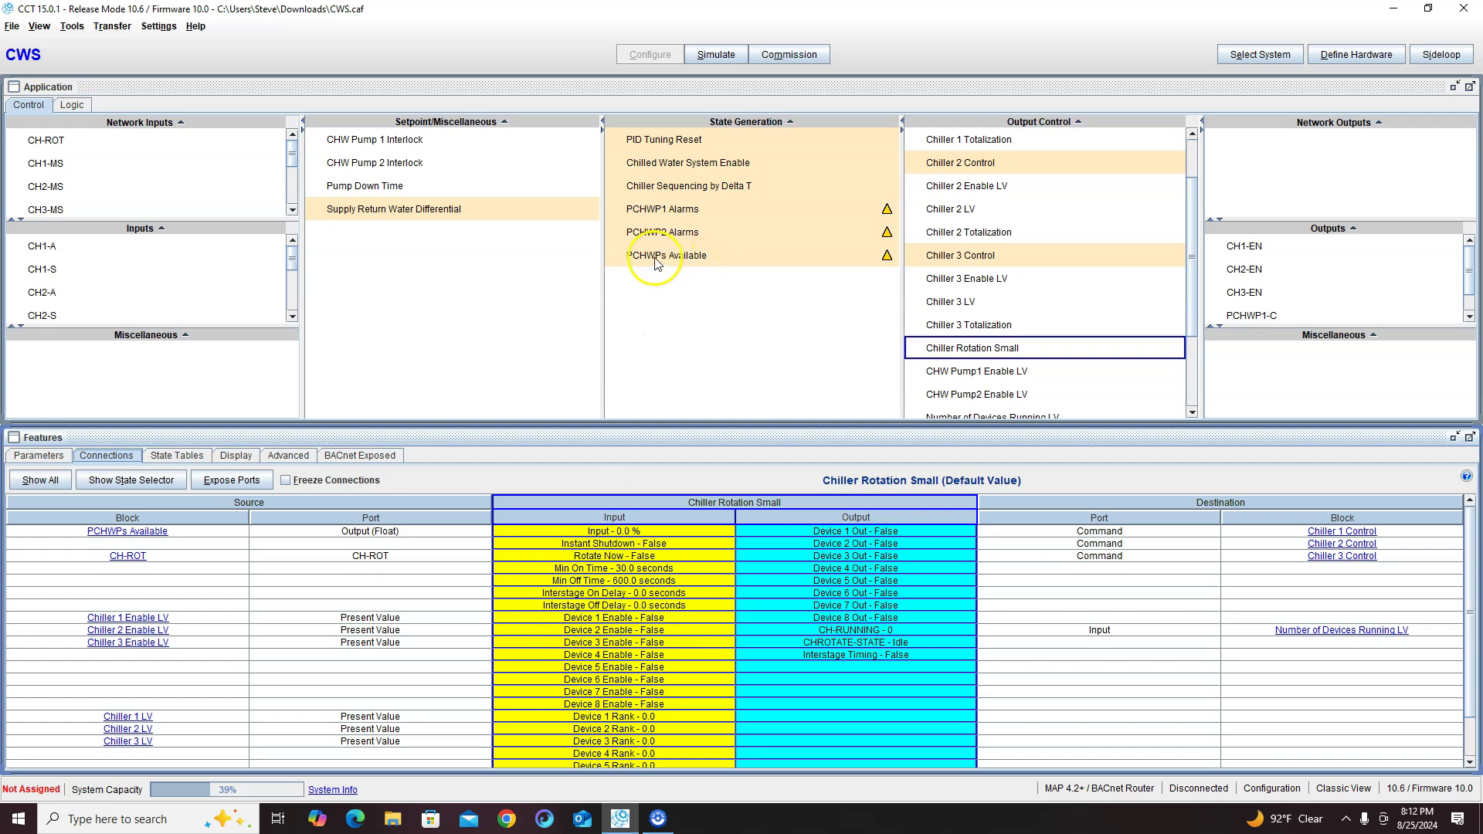
click(151, 530)
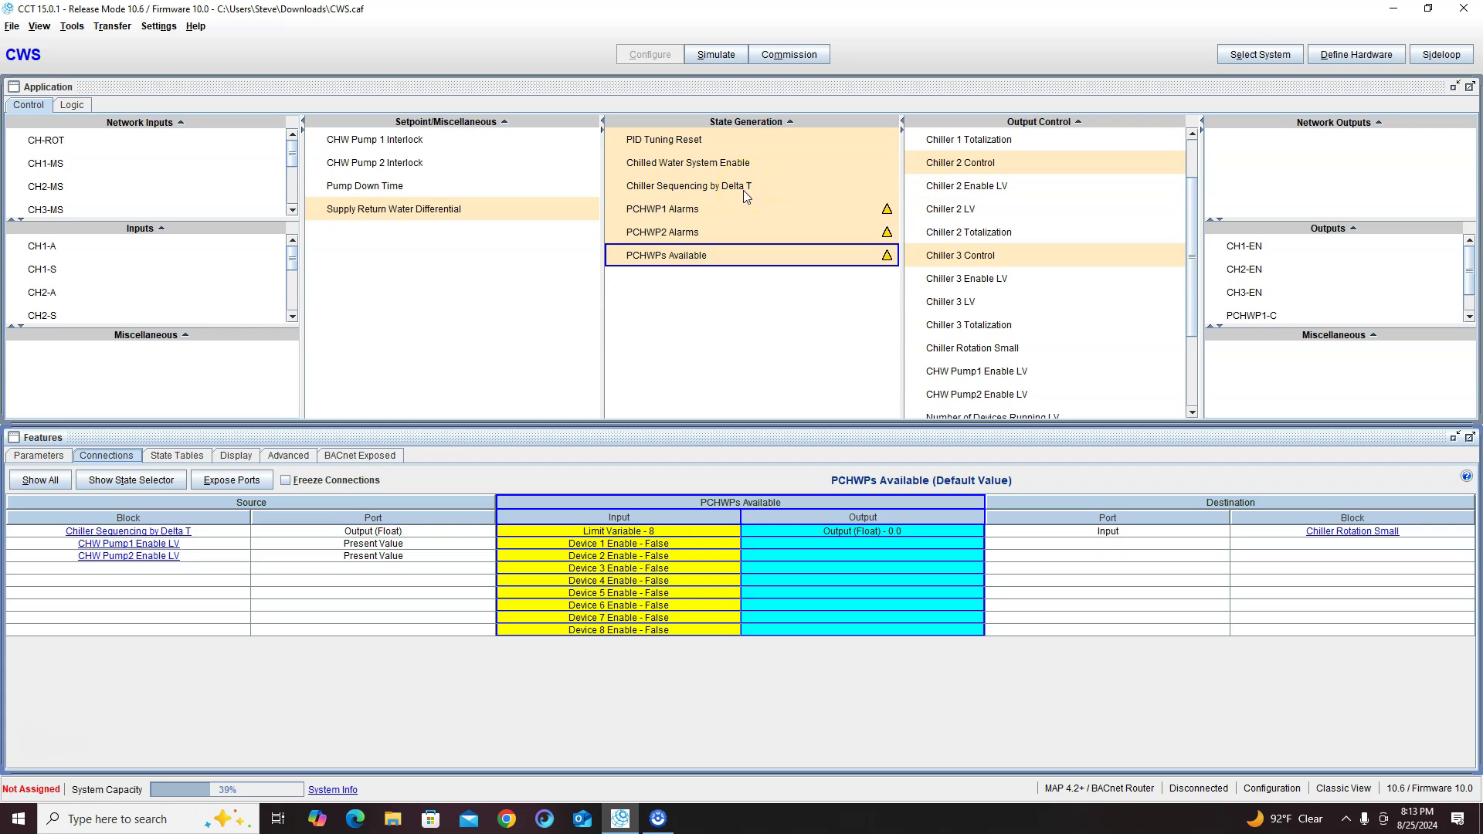
click(719, 191)
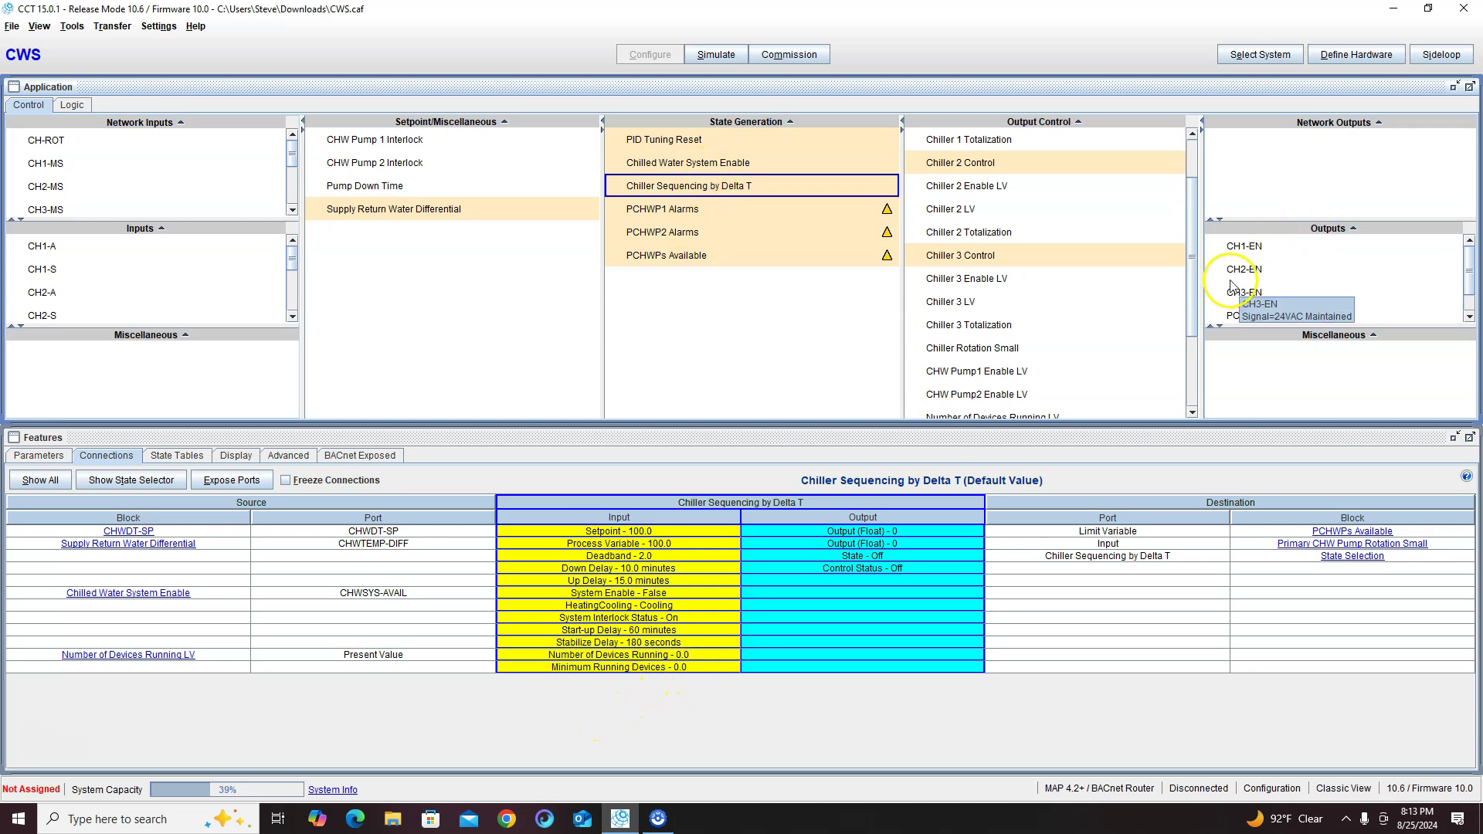
click(723, 263)
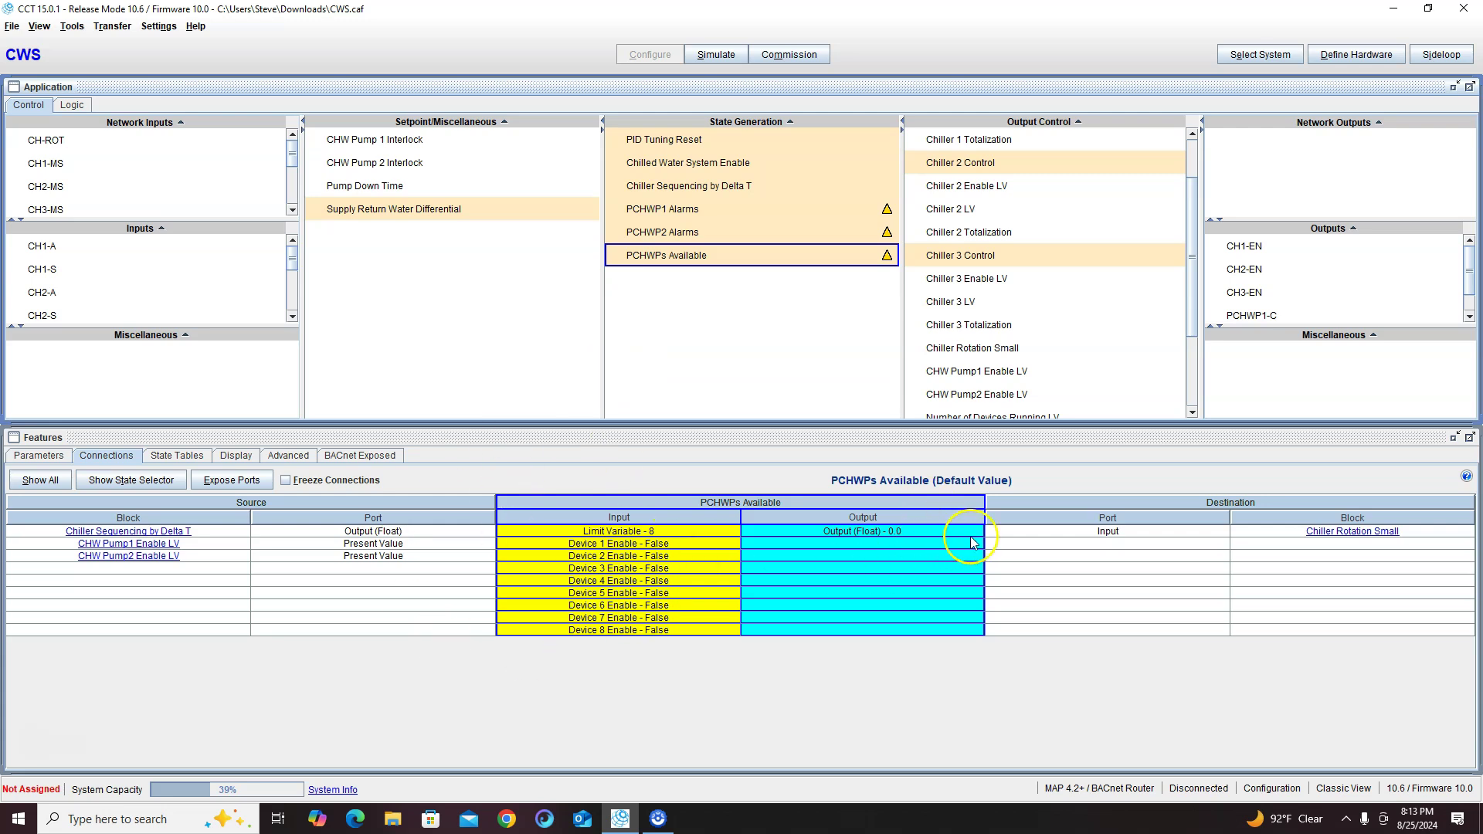
right_click(743, 262)
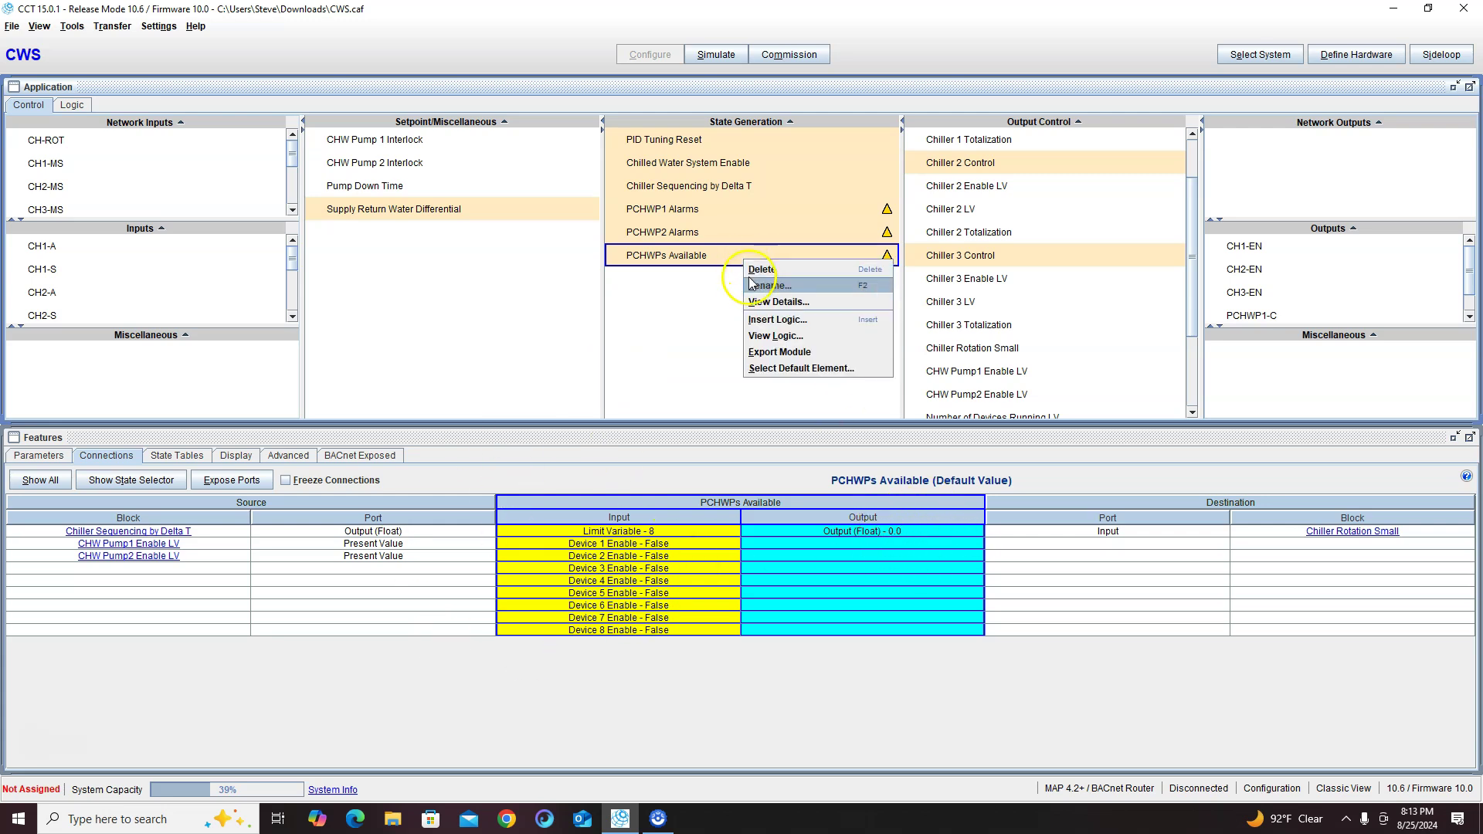
click(804, 336)
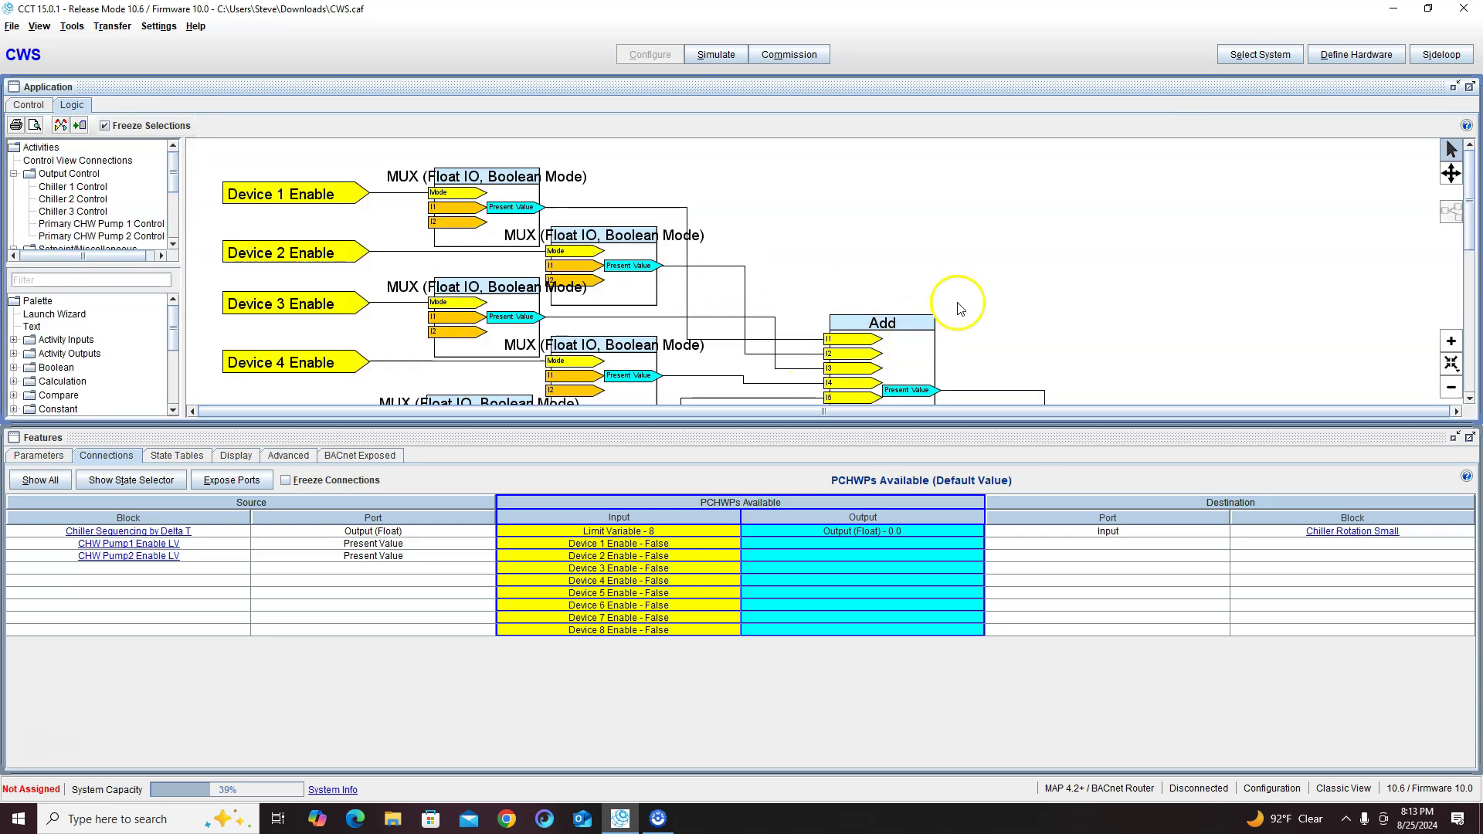
scroll(960, 310, down, 3)
scroll(960, 324, up, 3)
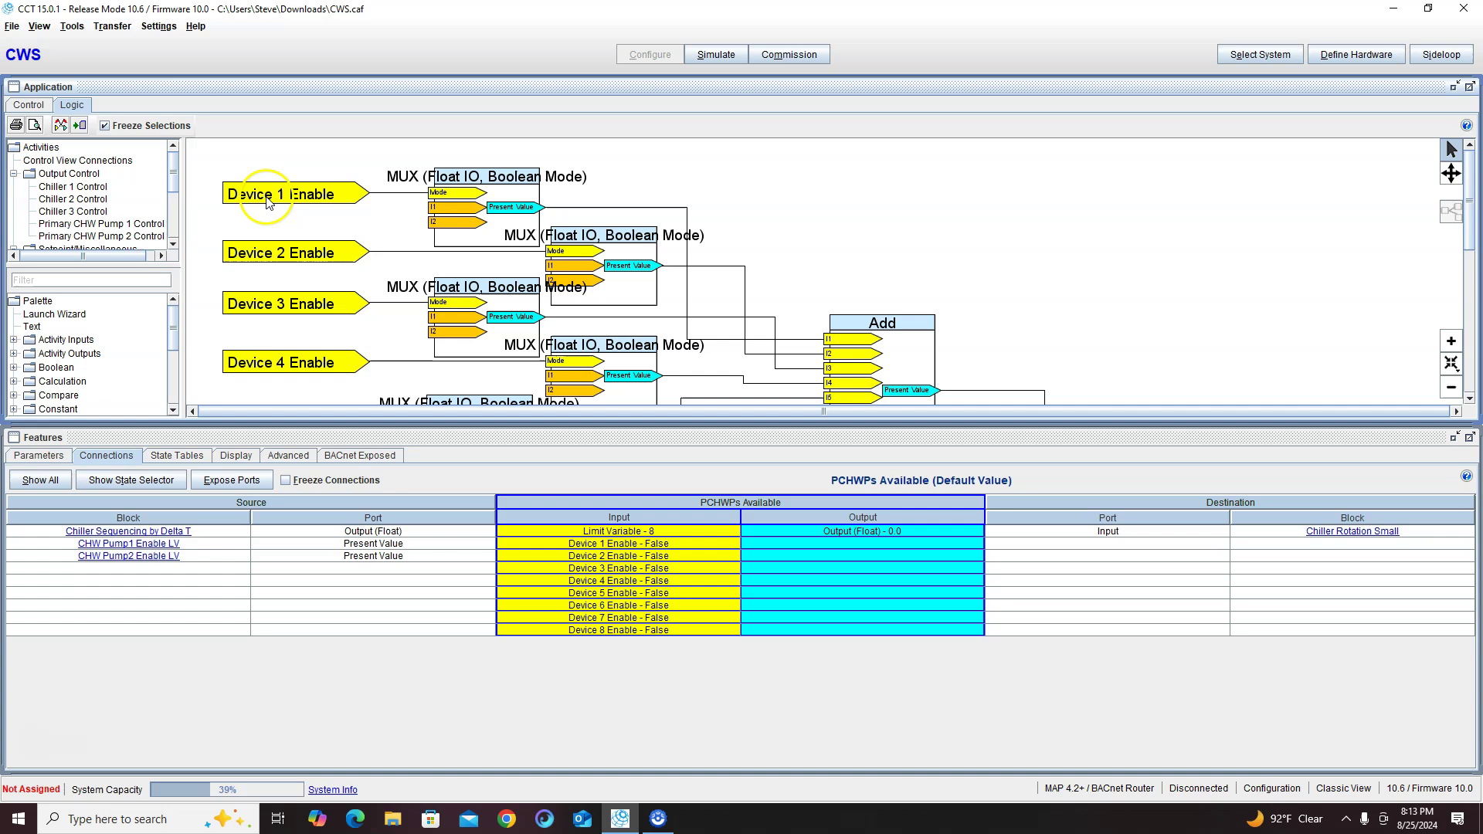
scroll(332, 277, down, 1)
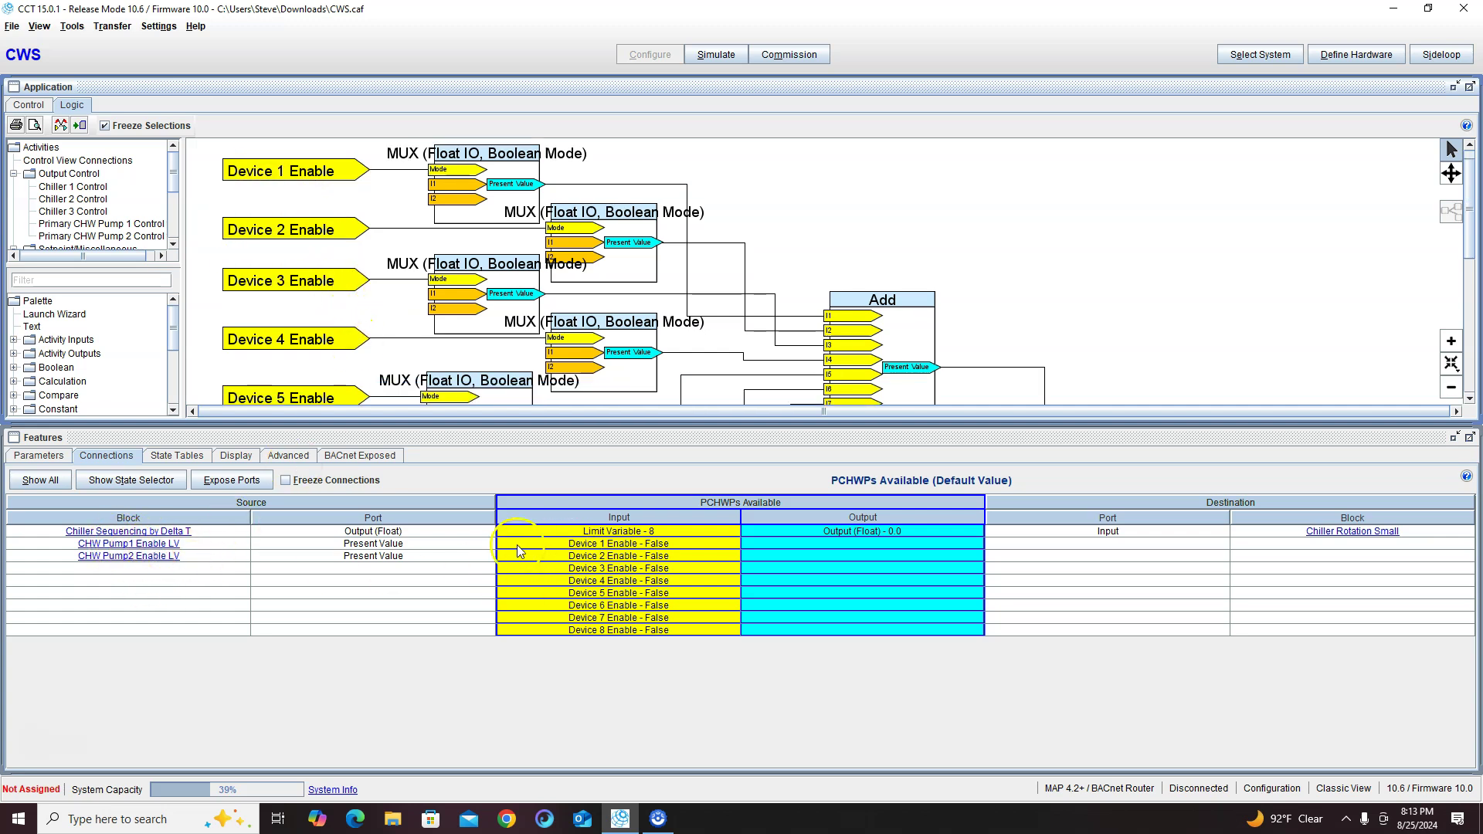
scroll(727, 278, down, 4)
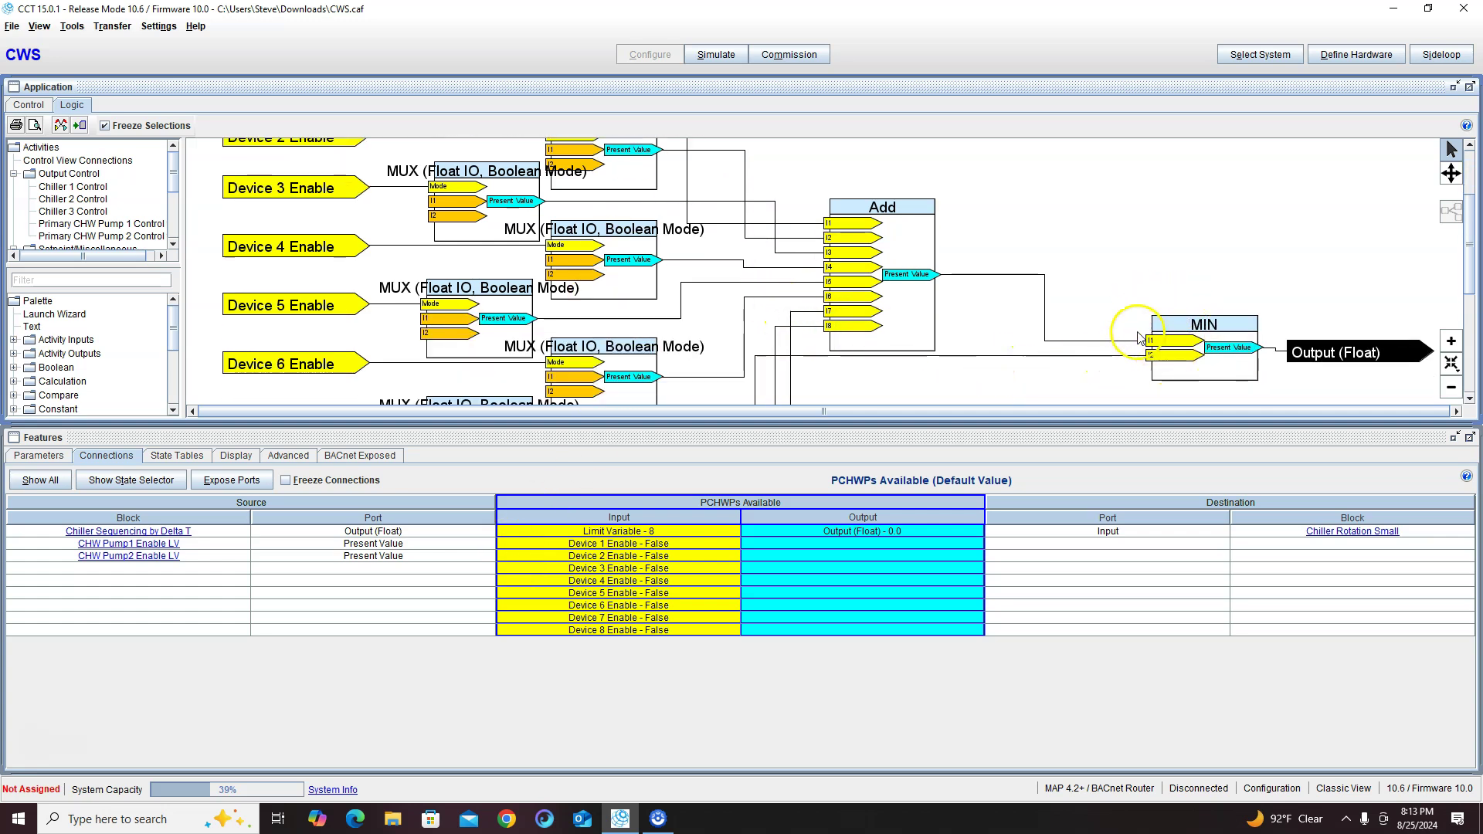
scroll(1136, 332, down, 2)
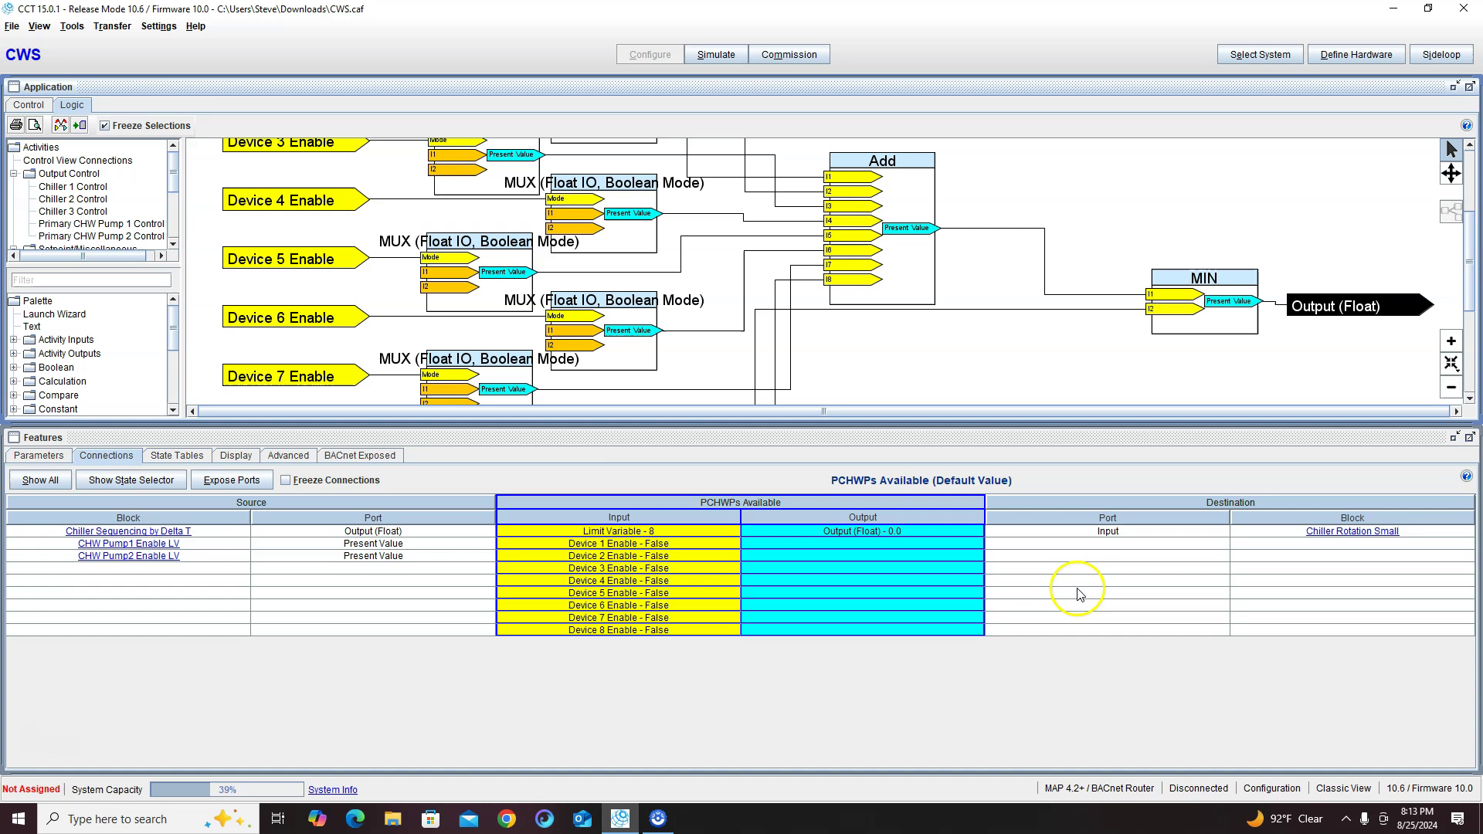
scroll(802, 376, down, 1)
scroll(801, 376, down, 5)
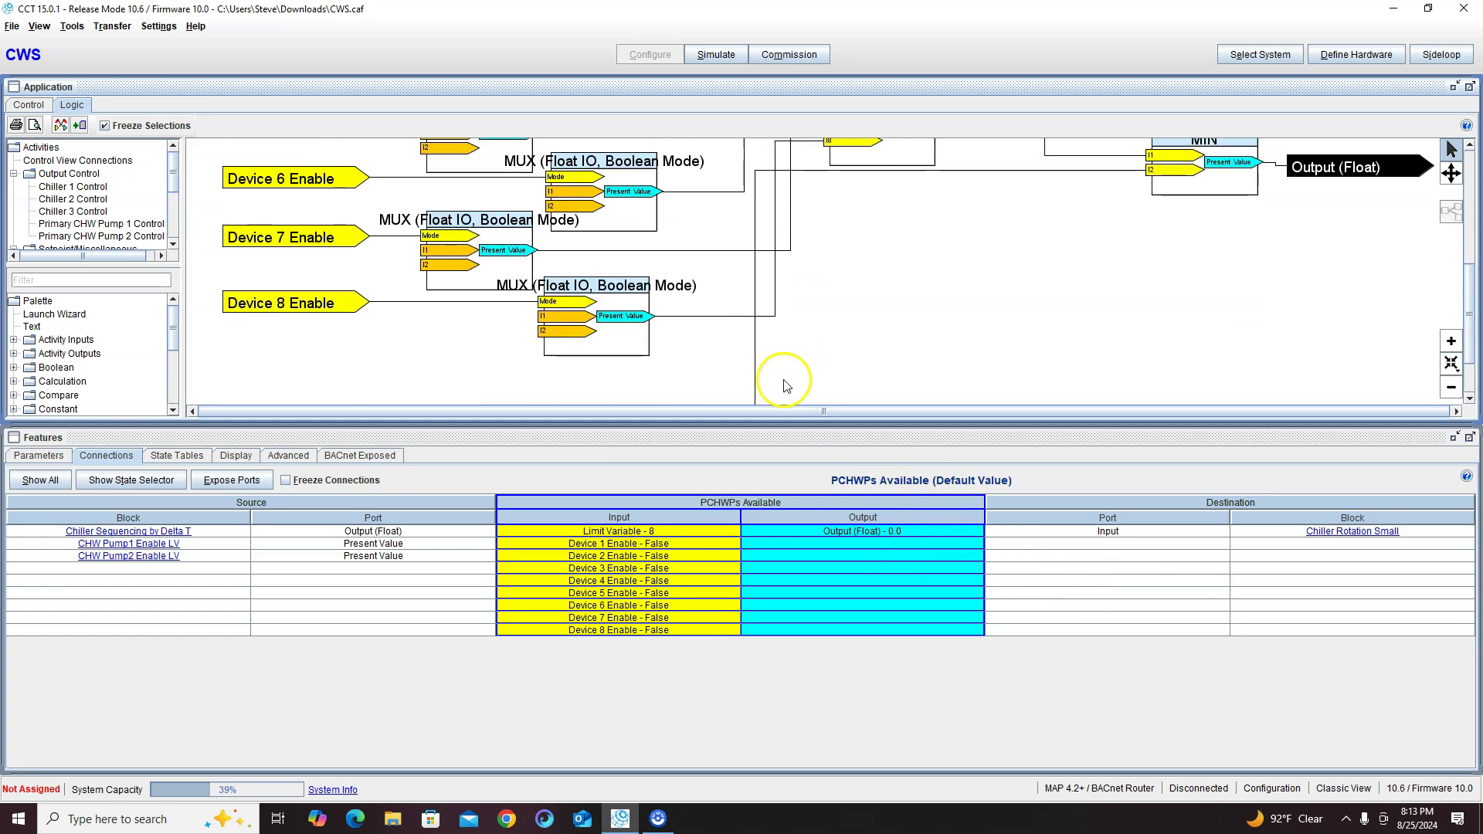
Step: Return to the module overview and show Chiller Rotation Small's connections
click(21, 109)
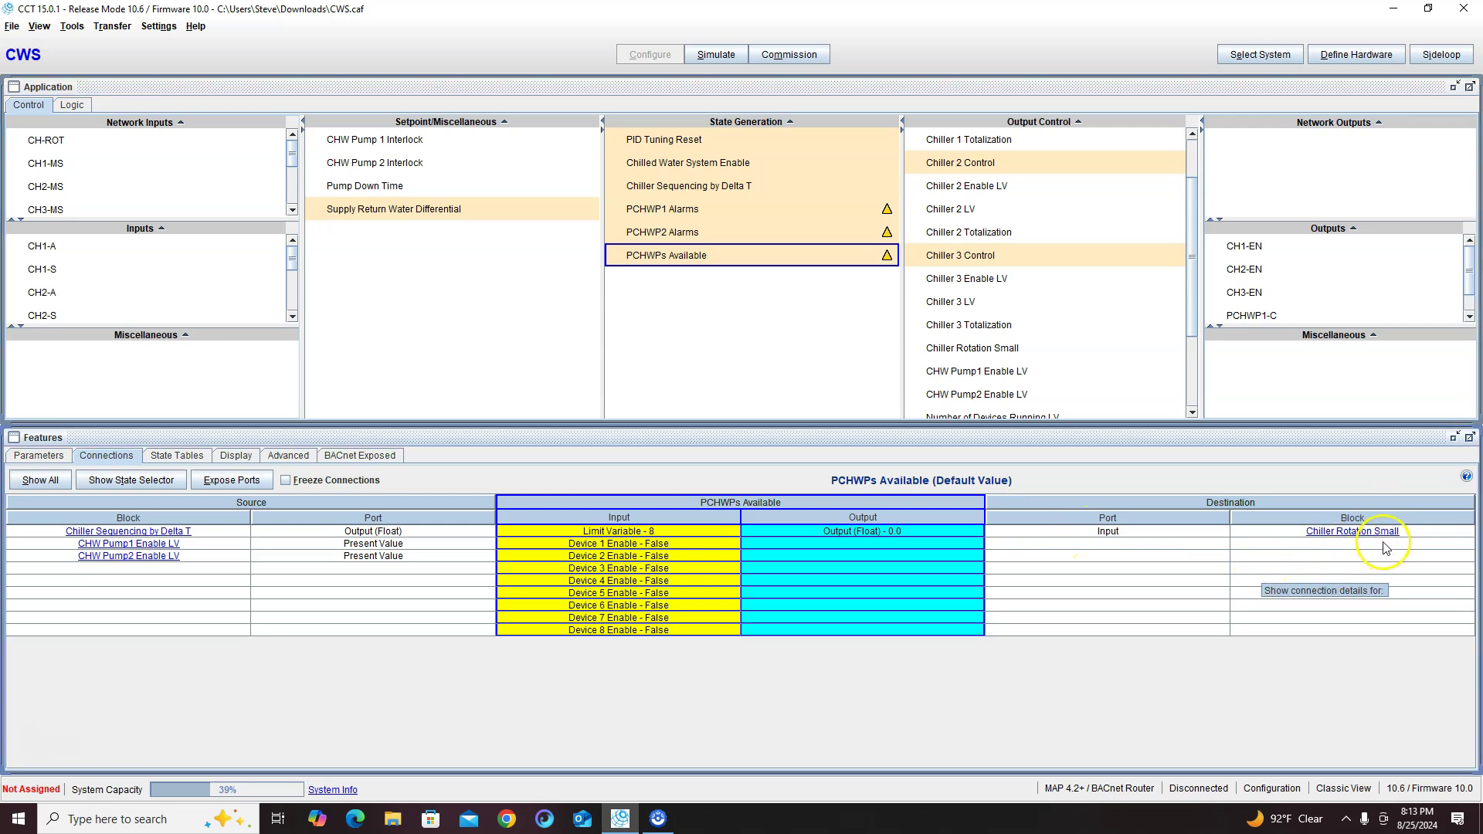
click(1359, 532)
scroll(937, 633, down, 1)
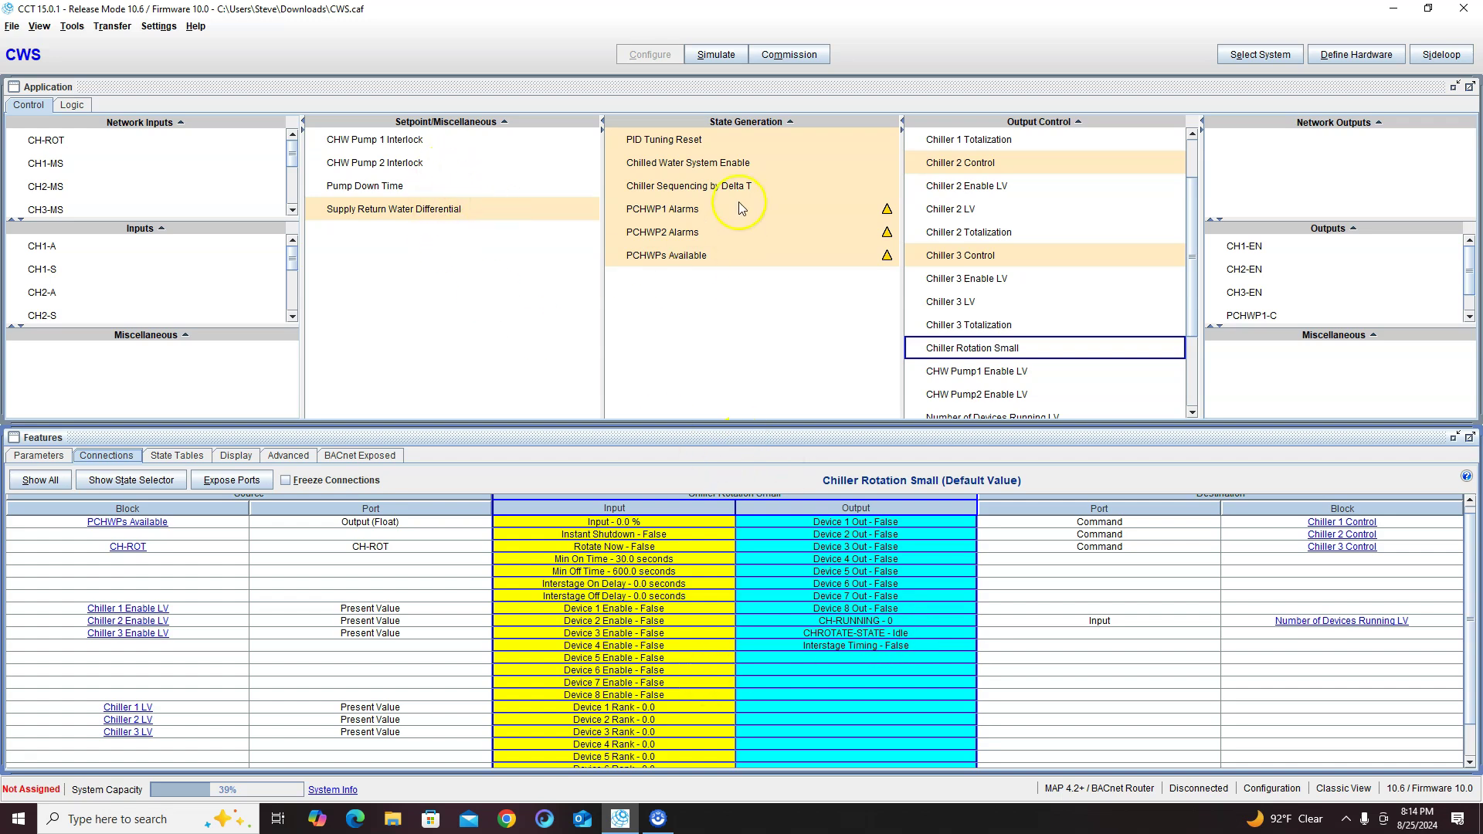
Step: Rerun system selection with three parallel primary CHW pumps and rebuild the application
click(1260, 56)
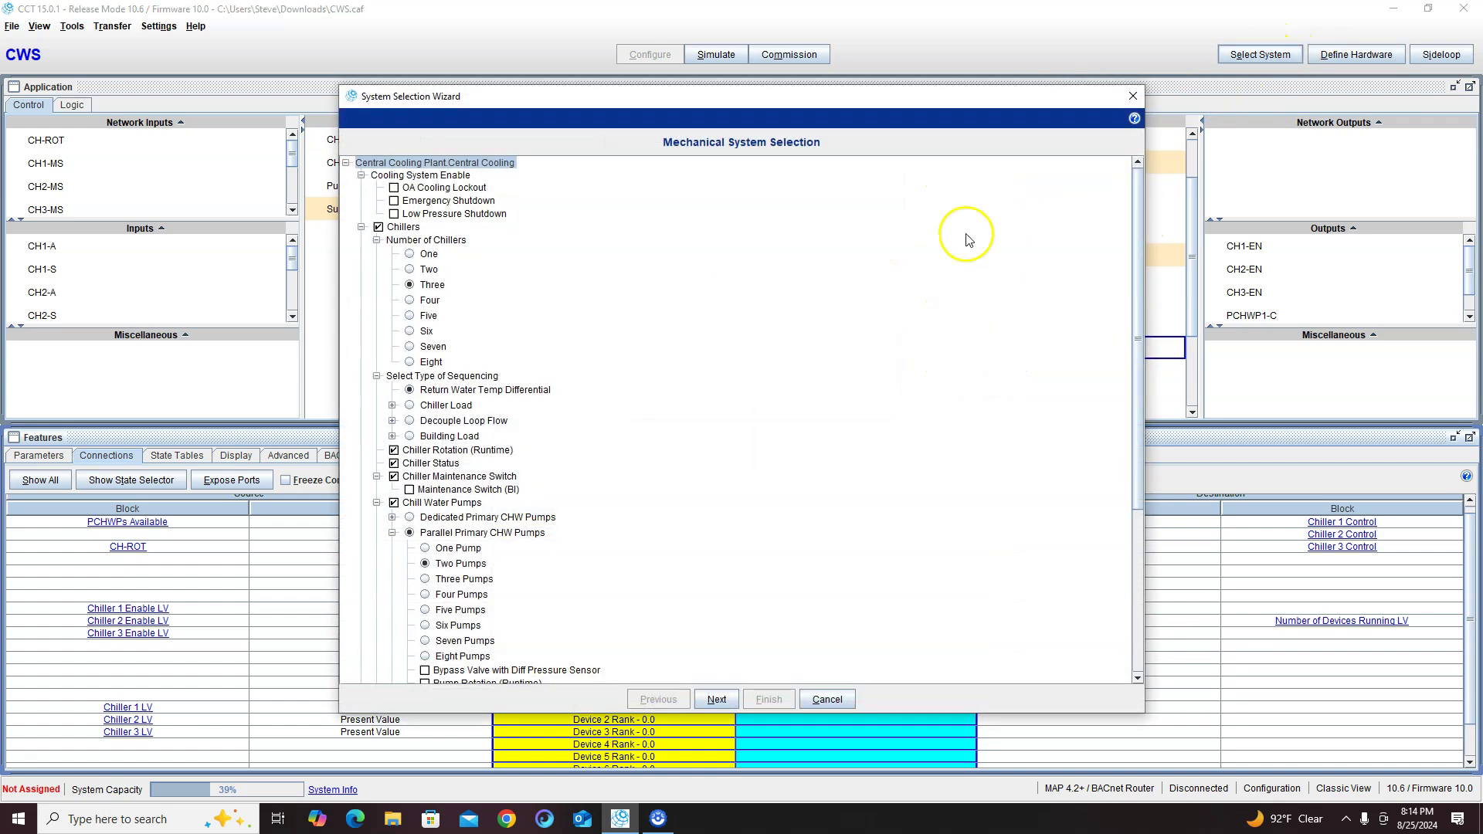
click(427, 581)
click(717, 700)
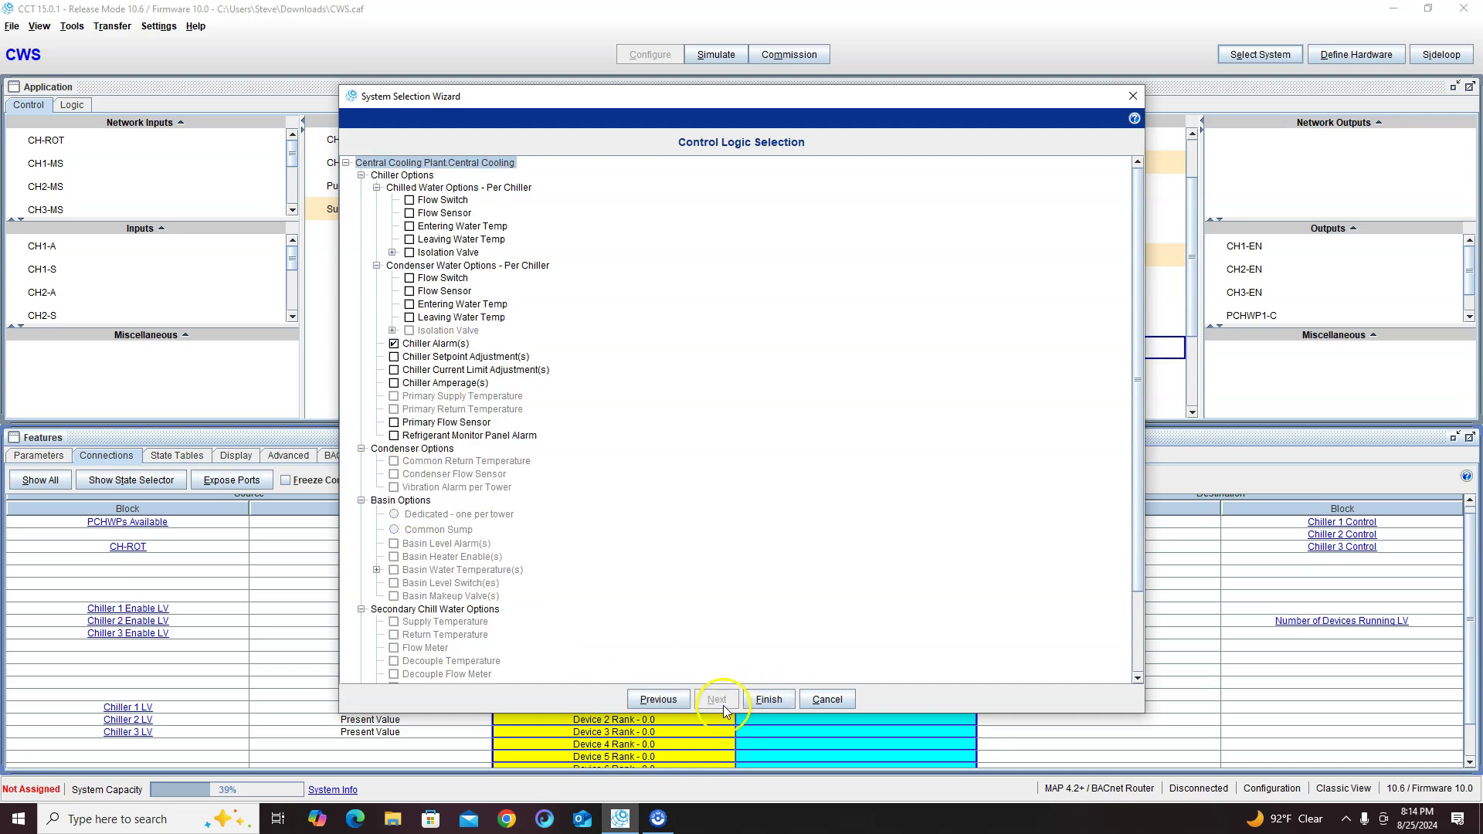
click(769, 700)
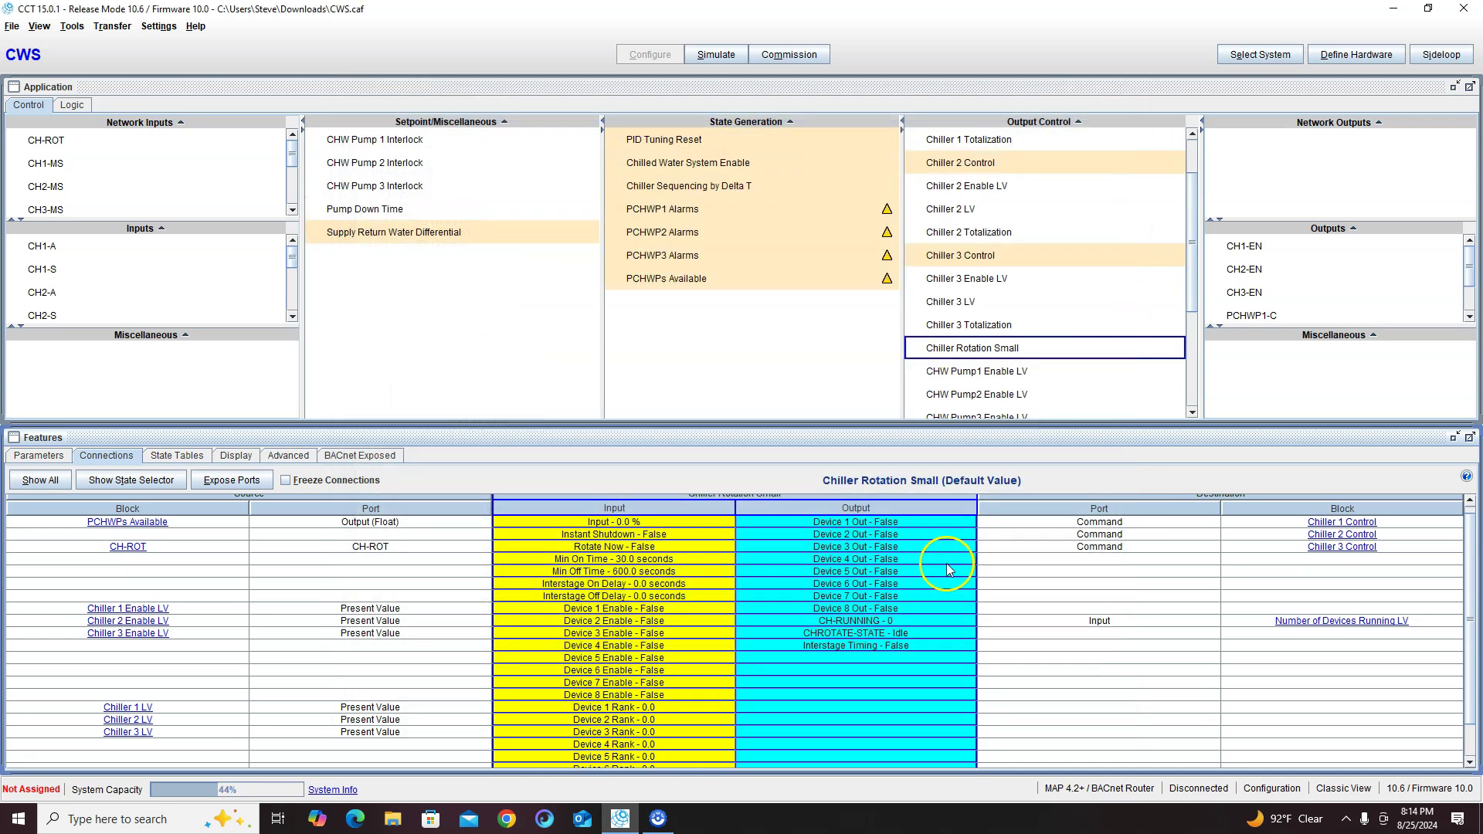
Step: Check the PCHWPs Available connections against the CH1-MS, CH2-MS, CH3-MS and CH1-A inputs
click(662, 280)
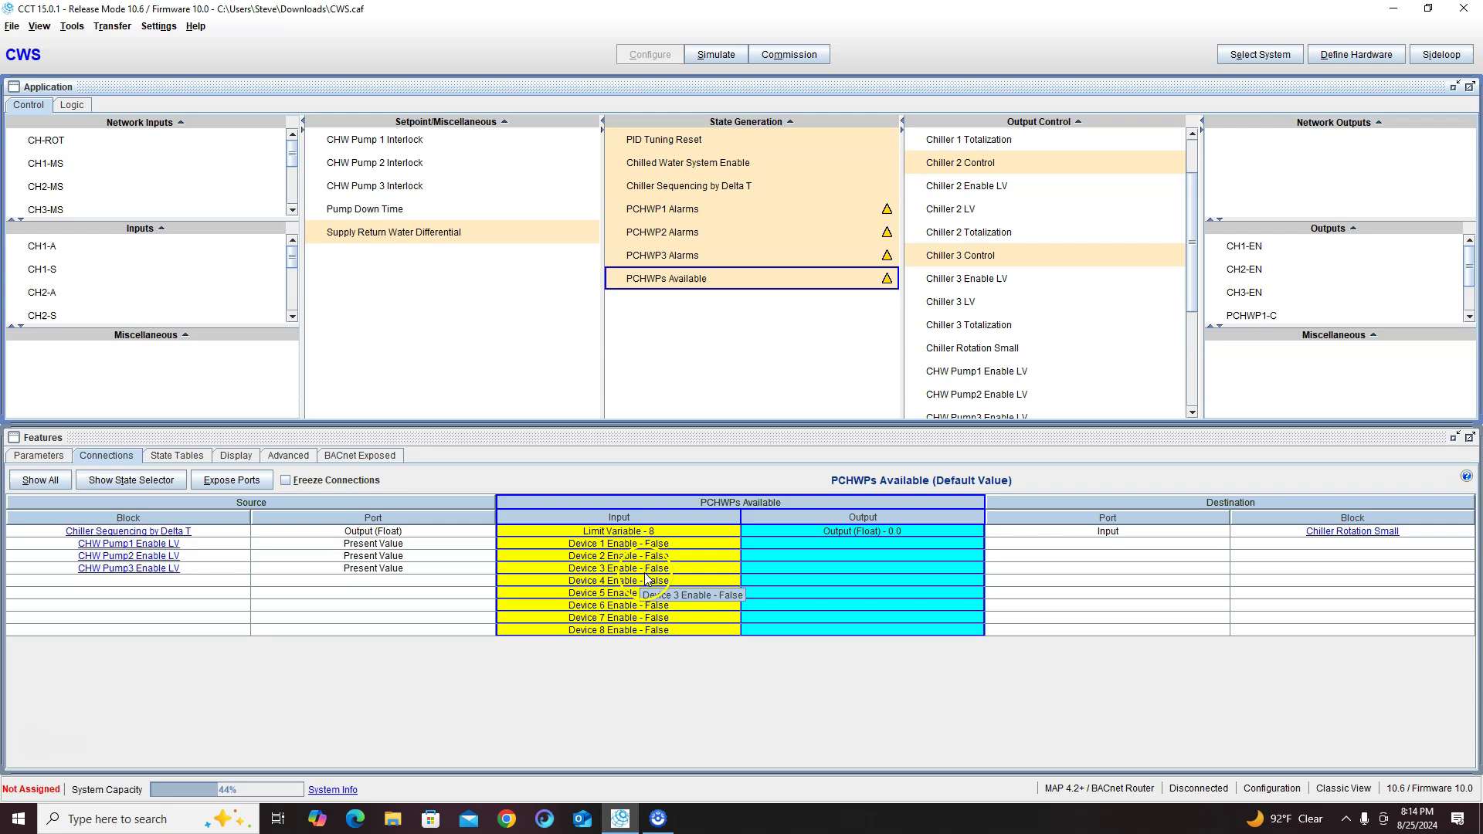
click(46, 166)
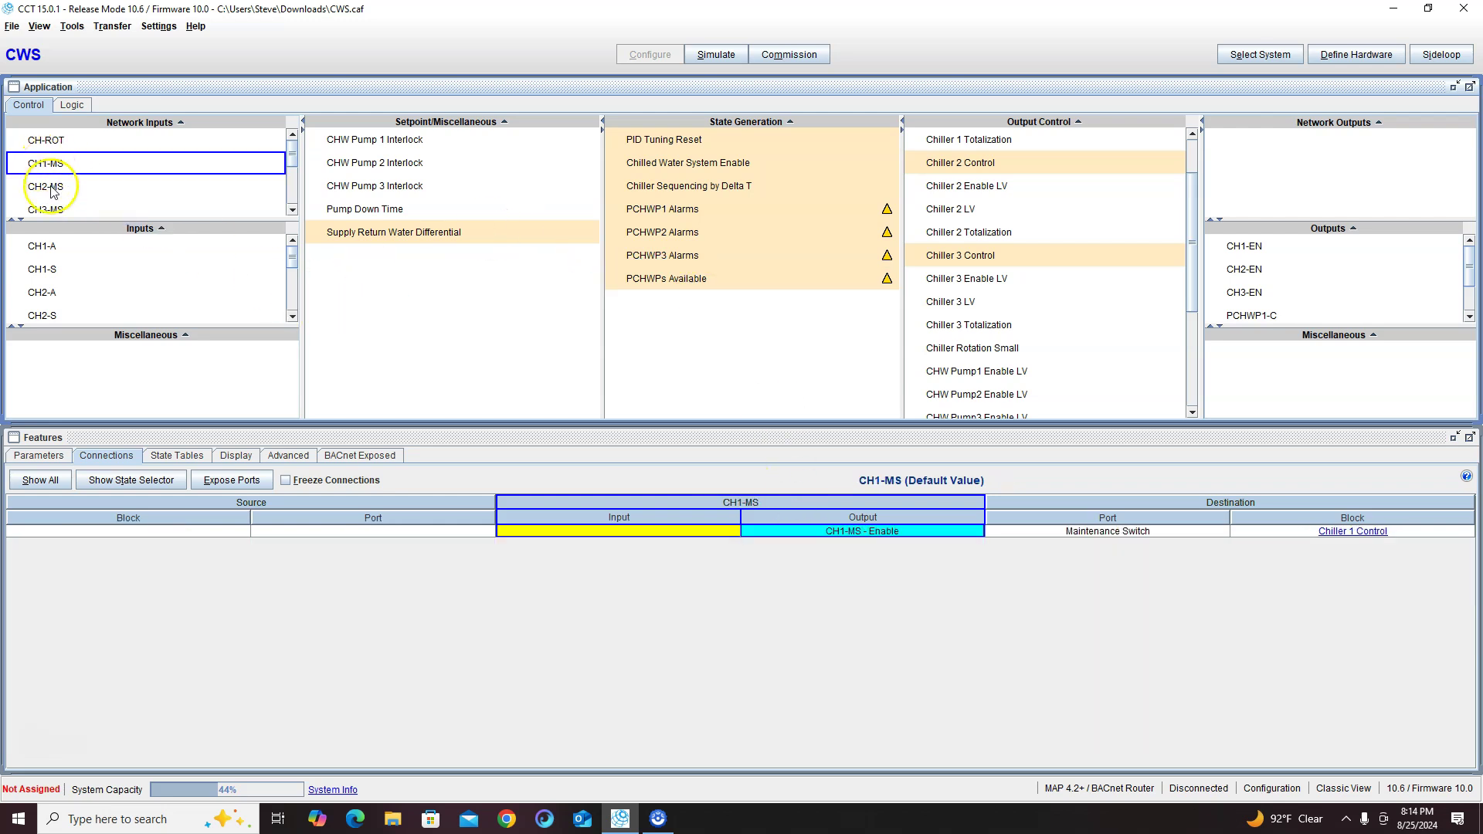
click(45, 186)
click(45, 207)
click(42, 247)
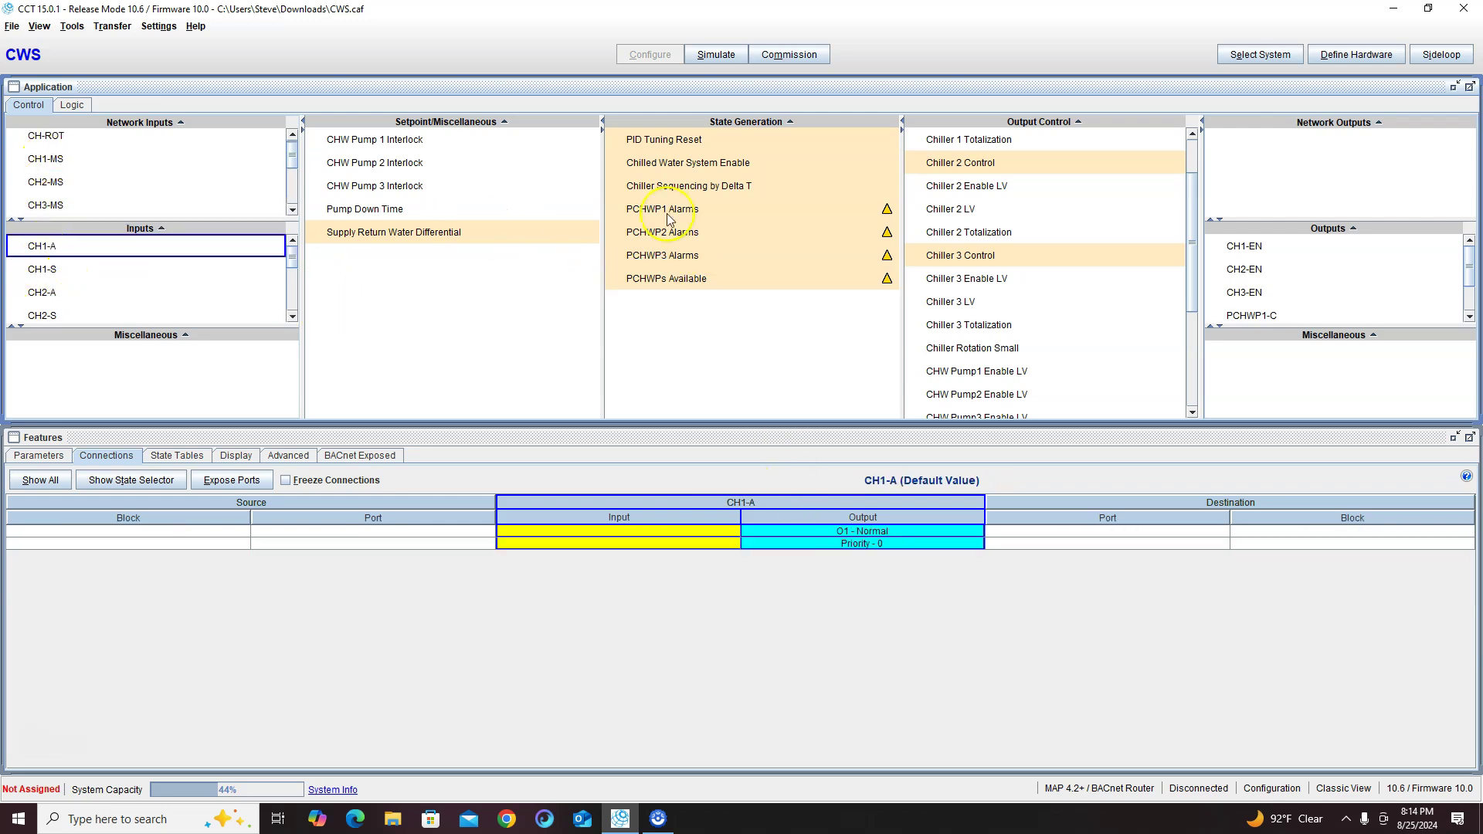
click(765, 280)
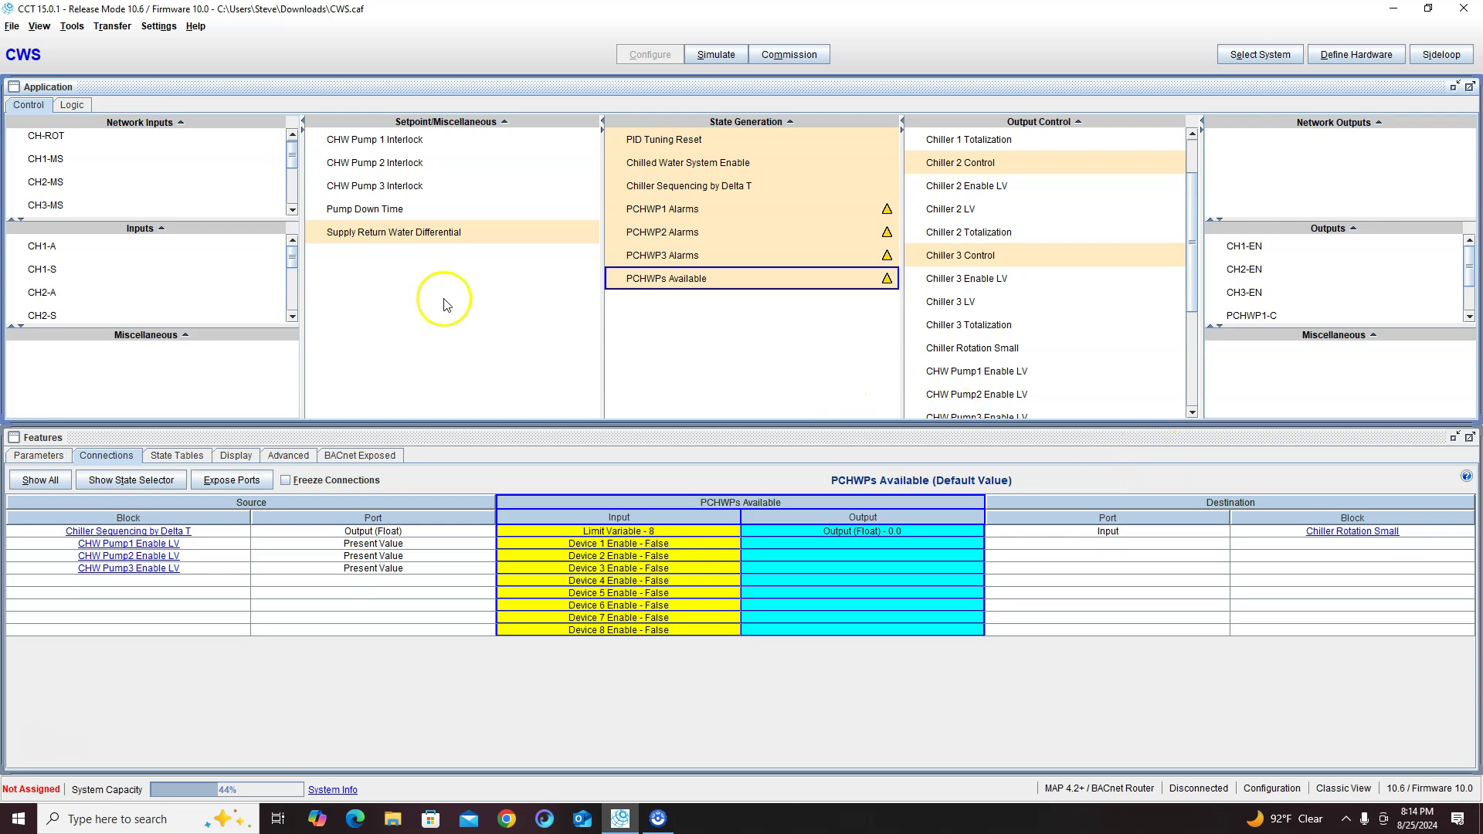
Step: Trace the CH1-A, CH2-A and CH1-MS links through to Chiller 1 Control's connections
click(45, 248)
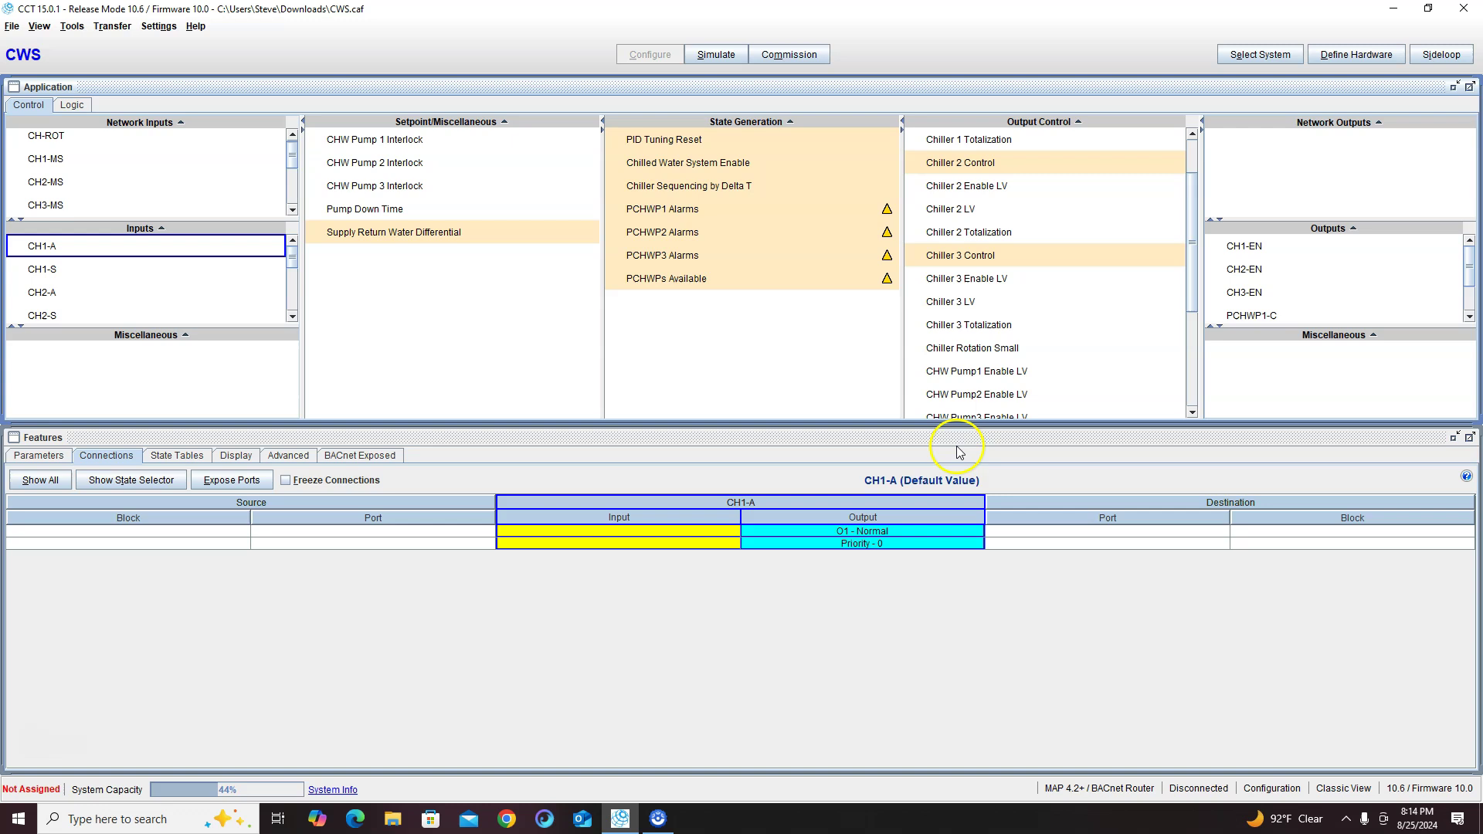
click(44, 298)
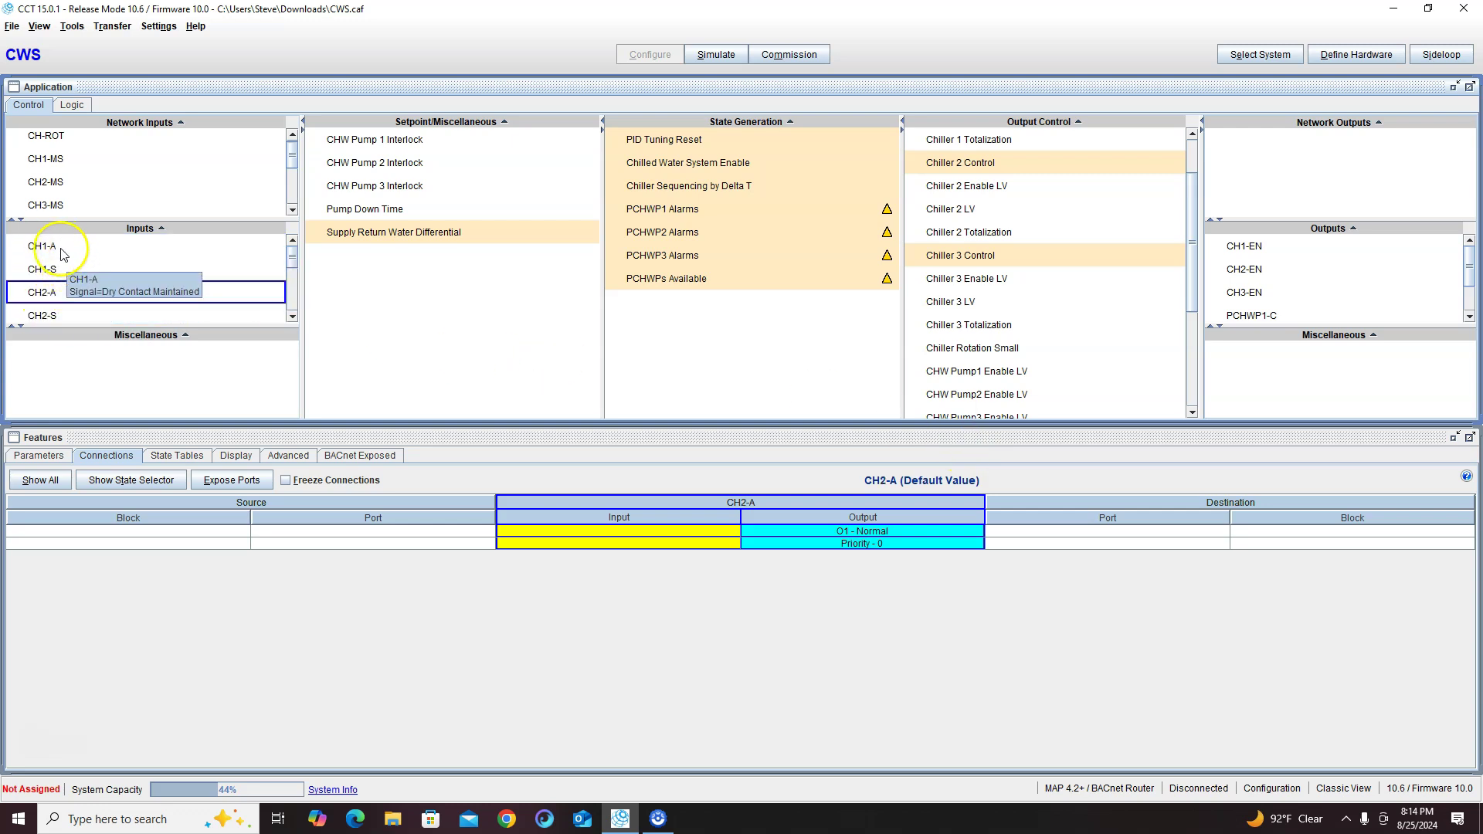
click(48, 160)
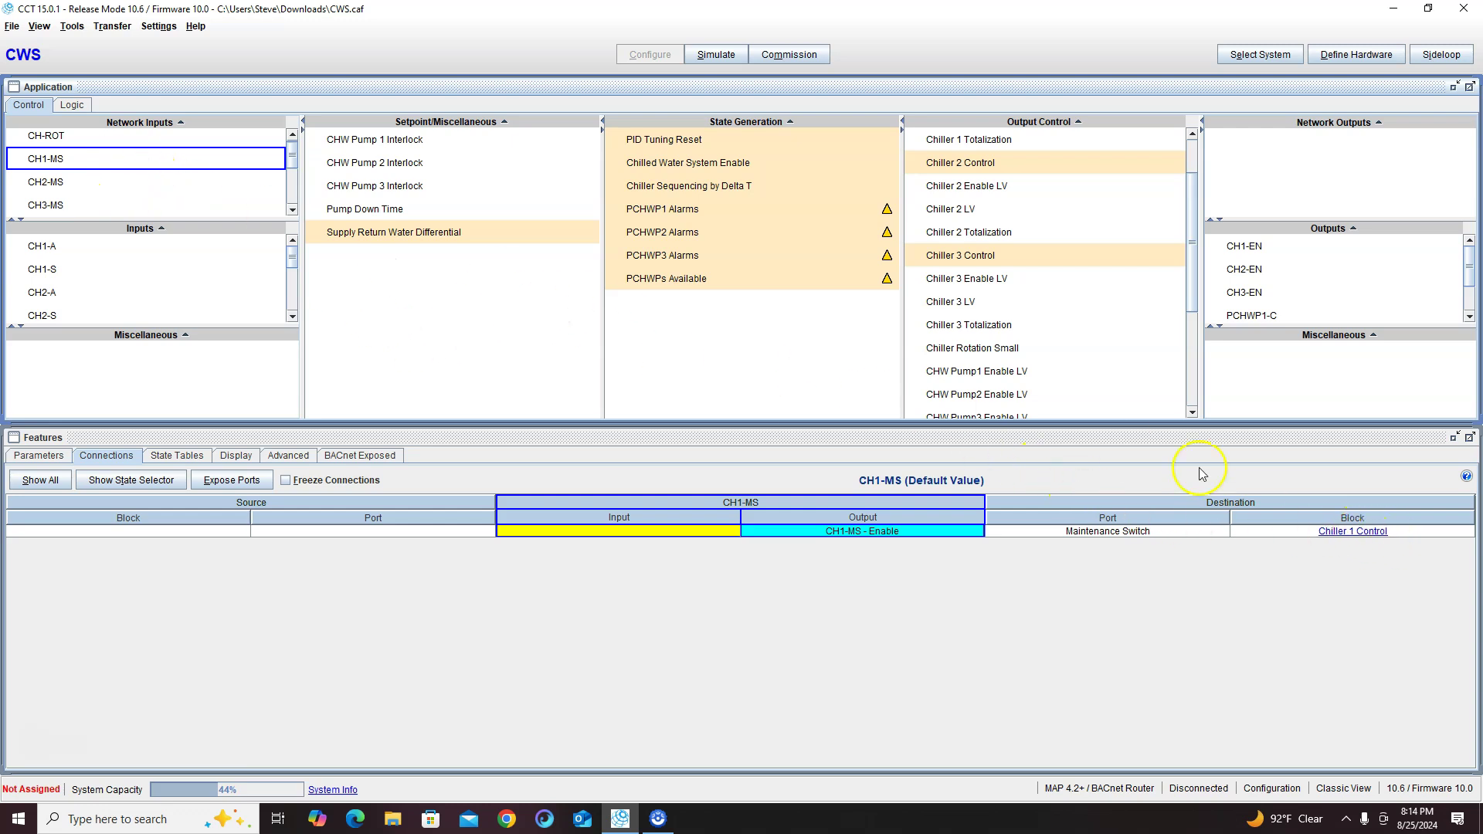
click(1353, 532)
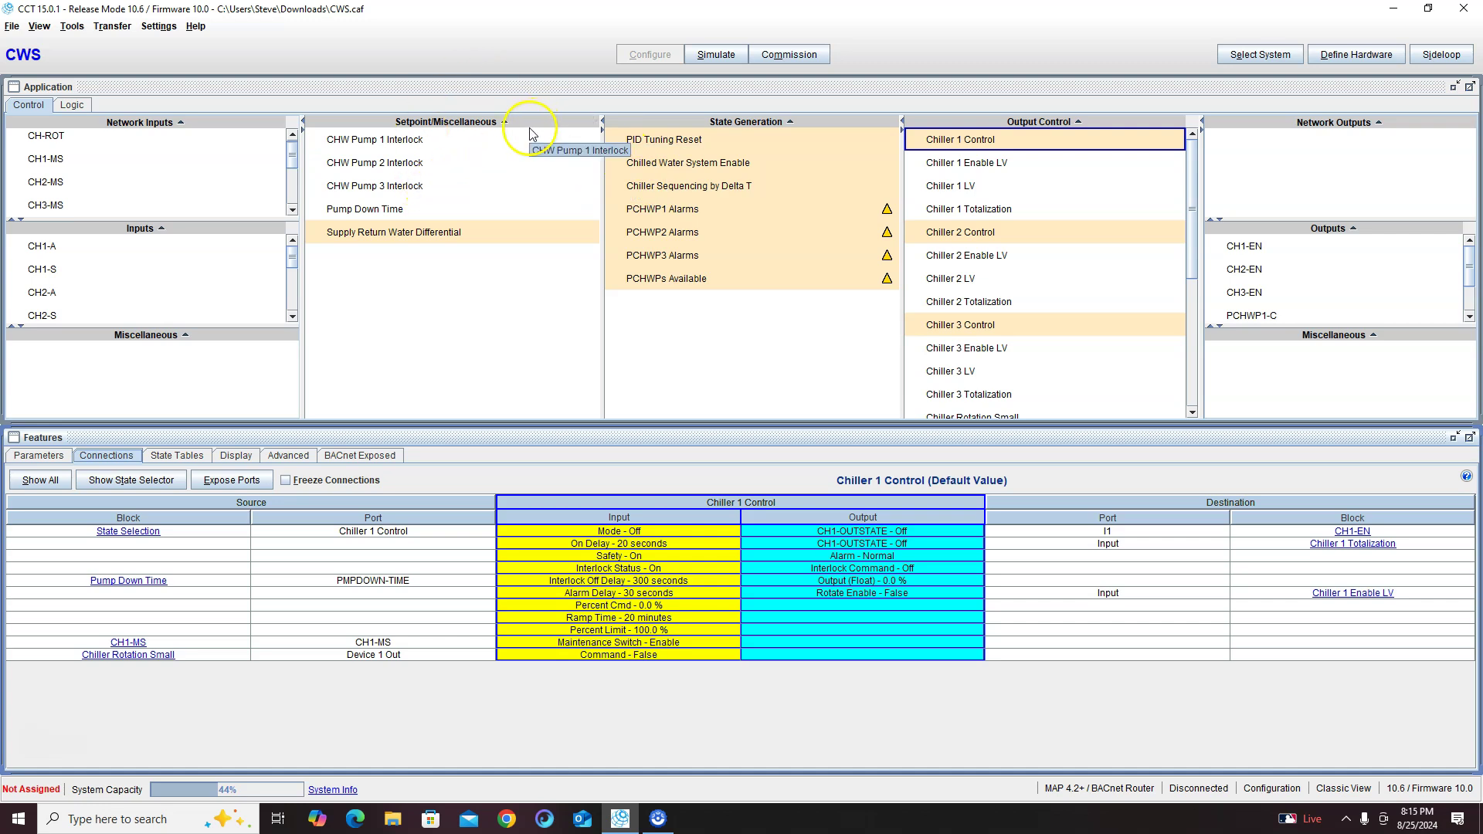
Step: Add one Setpoint/Miscellaneous activity named Chiller Alarms
click(35, 247)
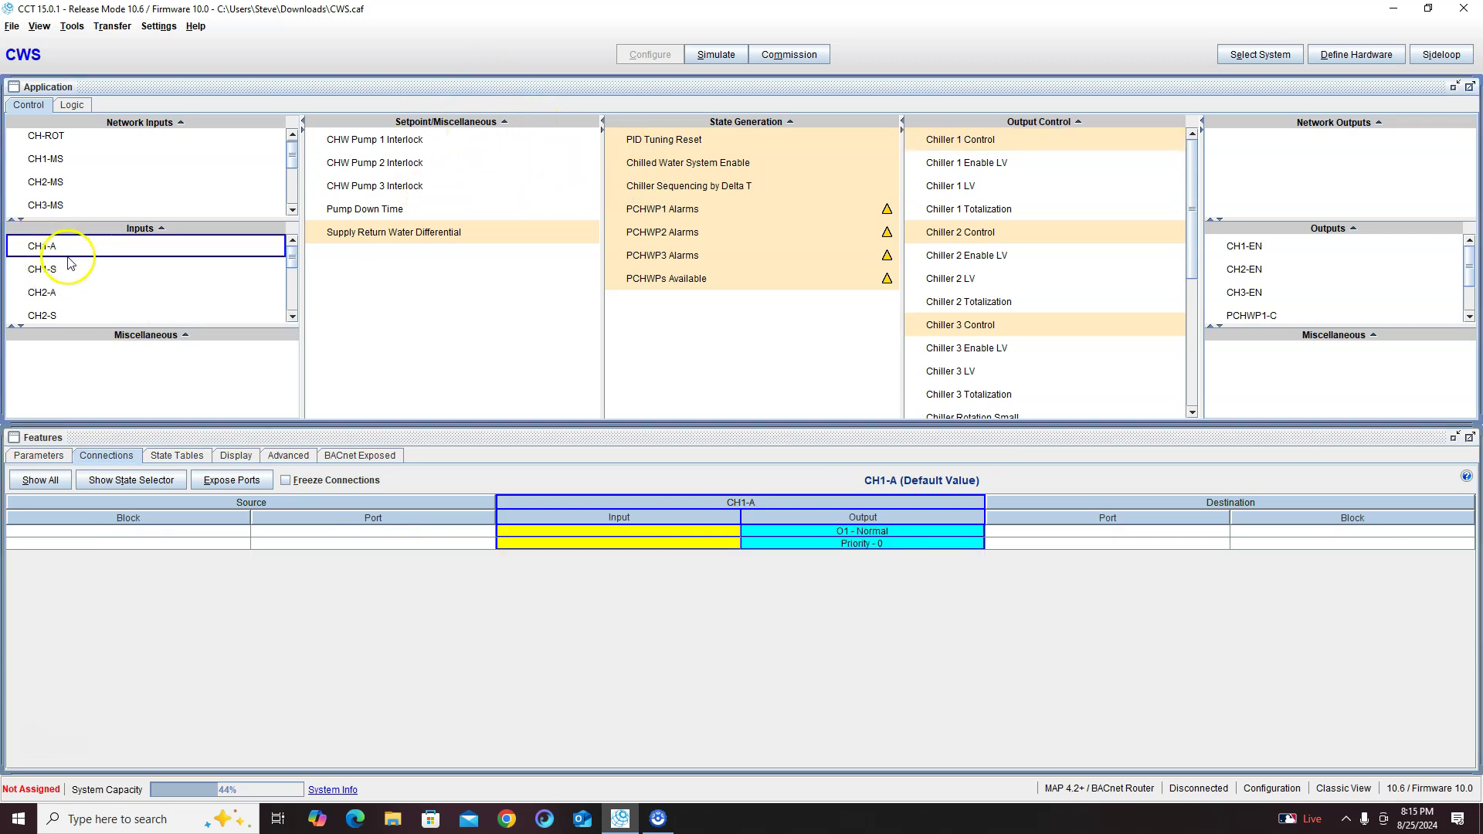
click(592, 123)
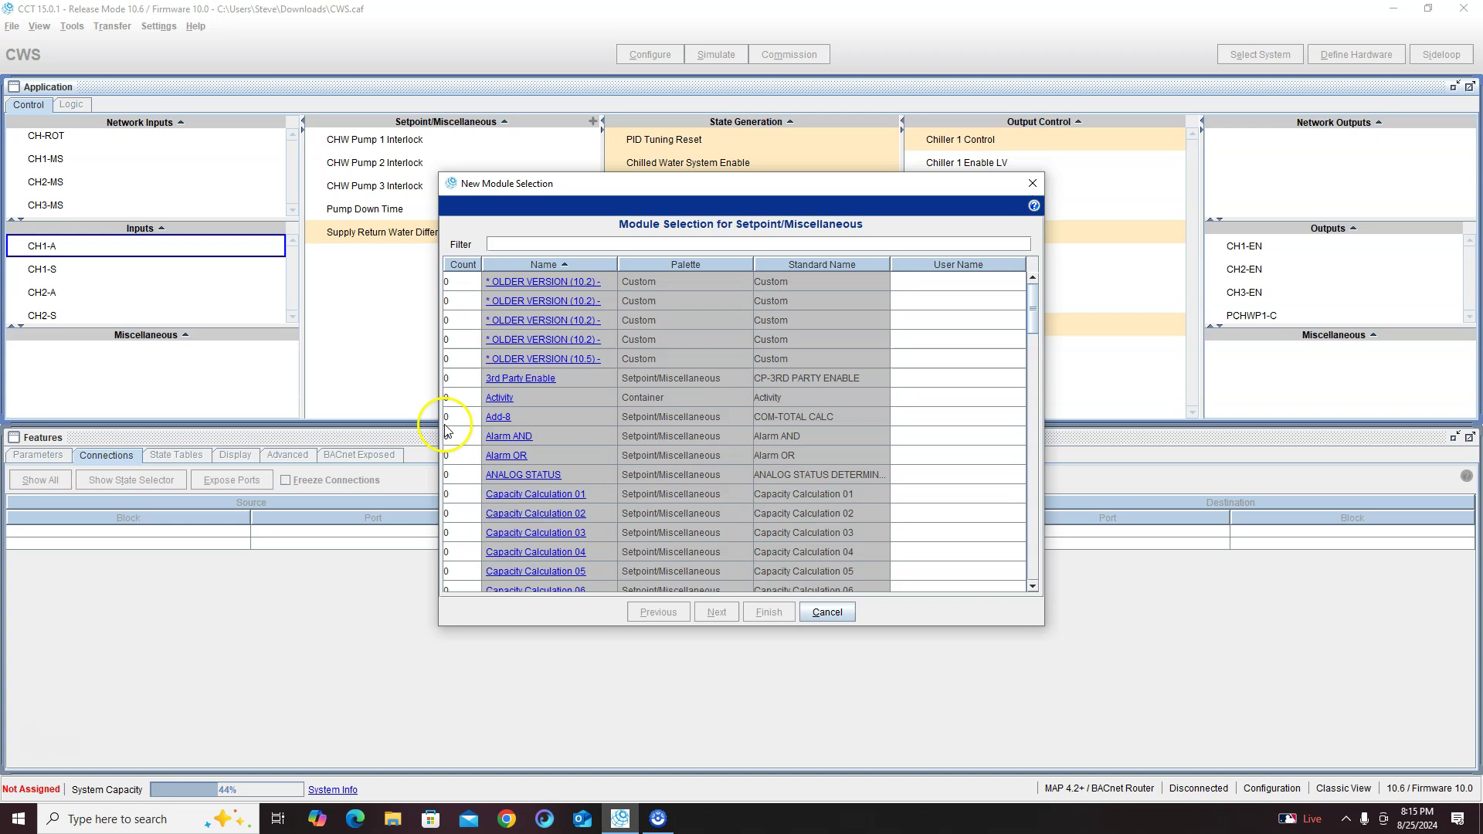
click(469, 397)
click(939, 395)
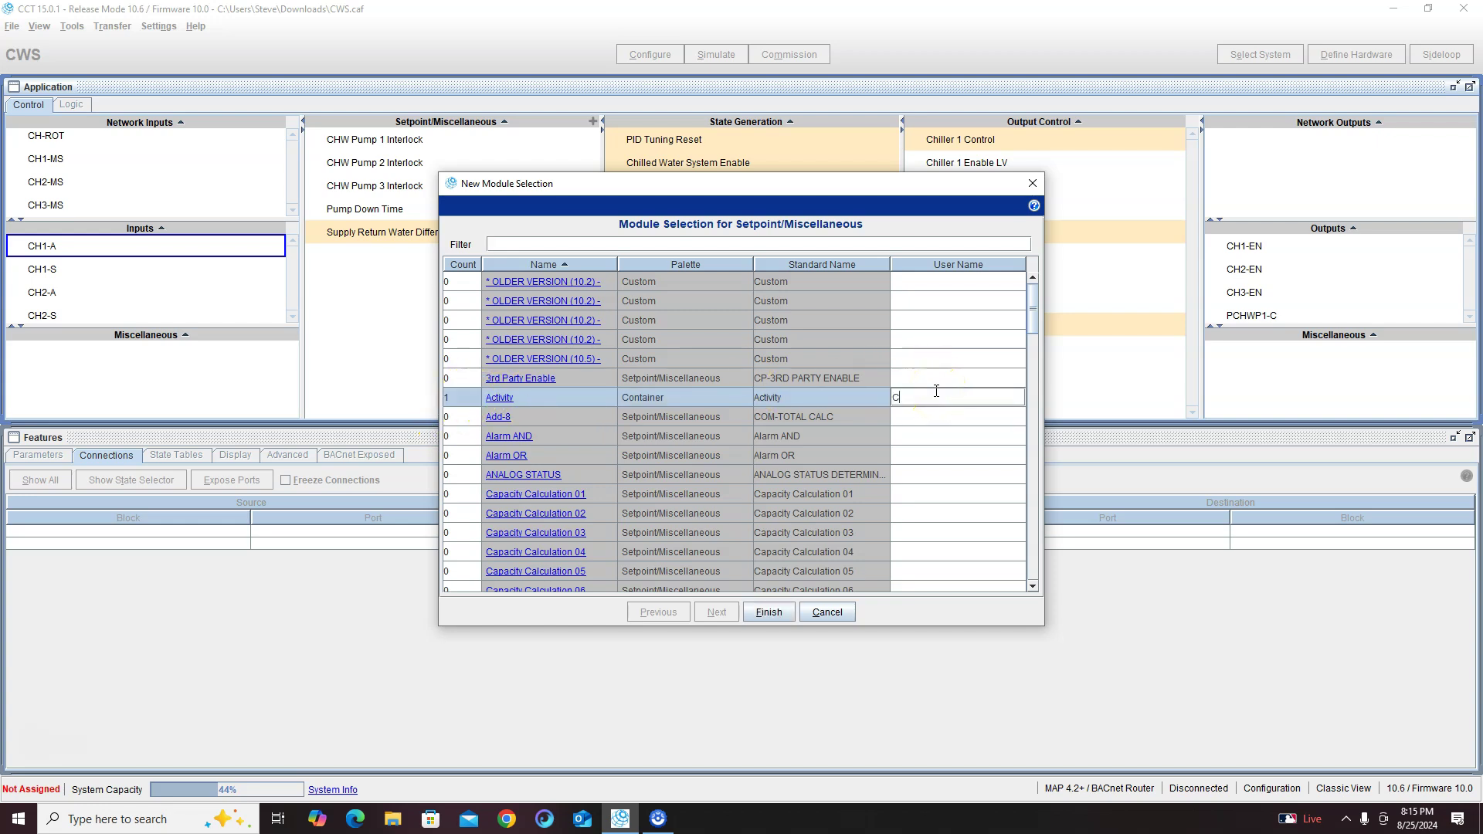
text(Chiller)
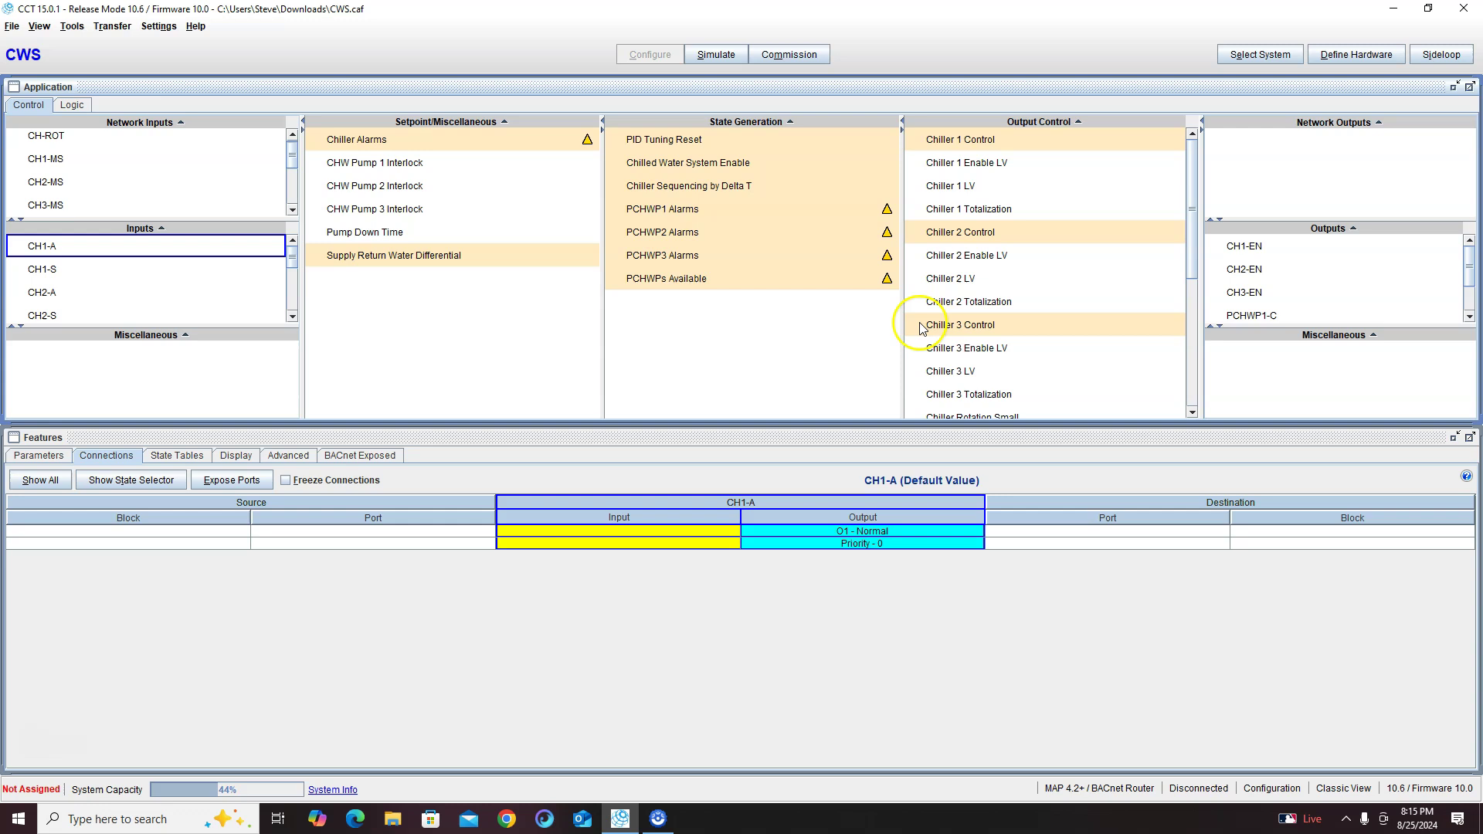
Step: Inspect the CH1-MS and CH1-A input details
click(61, 160)
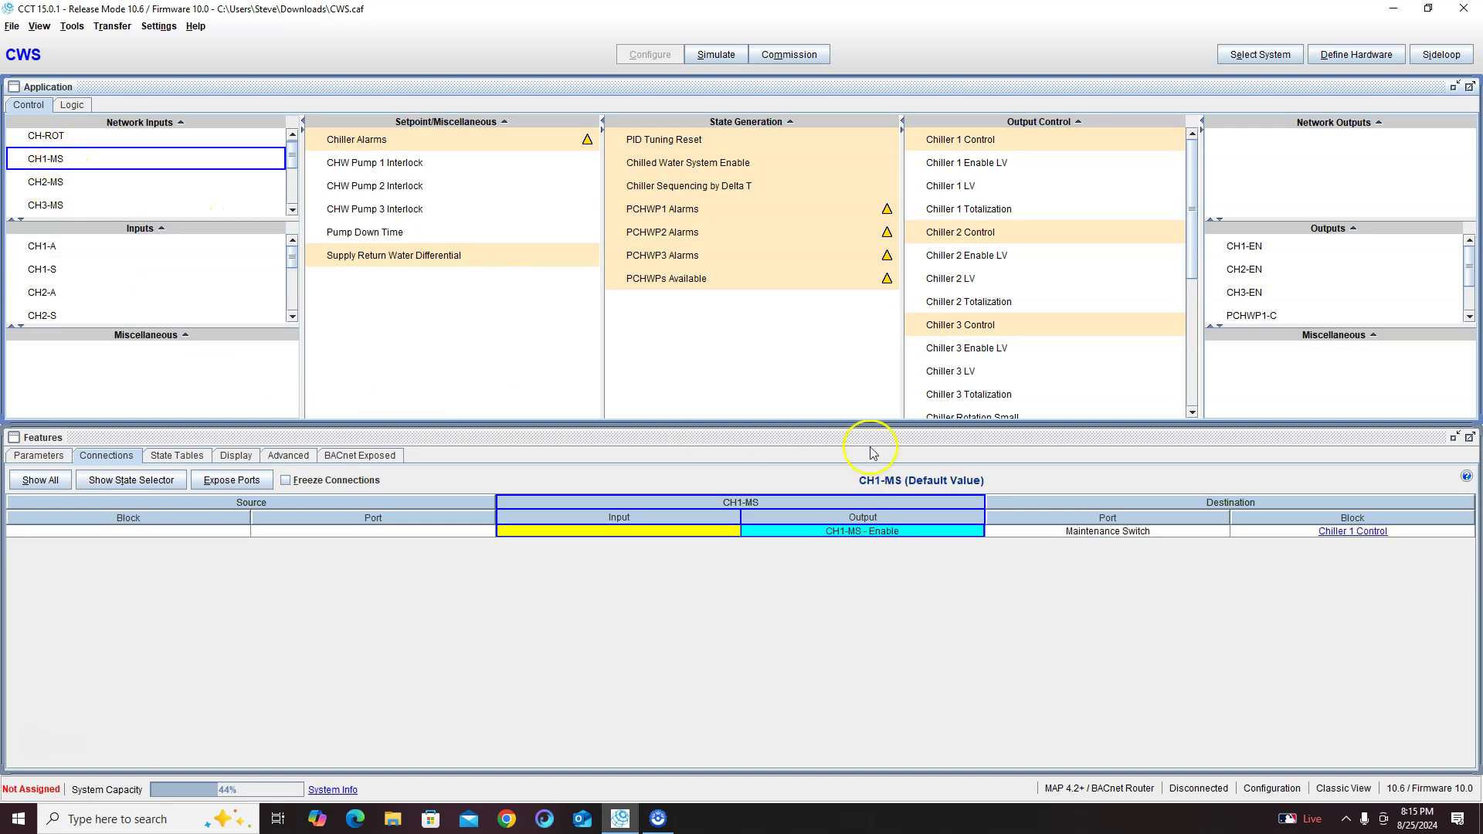
click(71, 168)
double_click(68, 160)
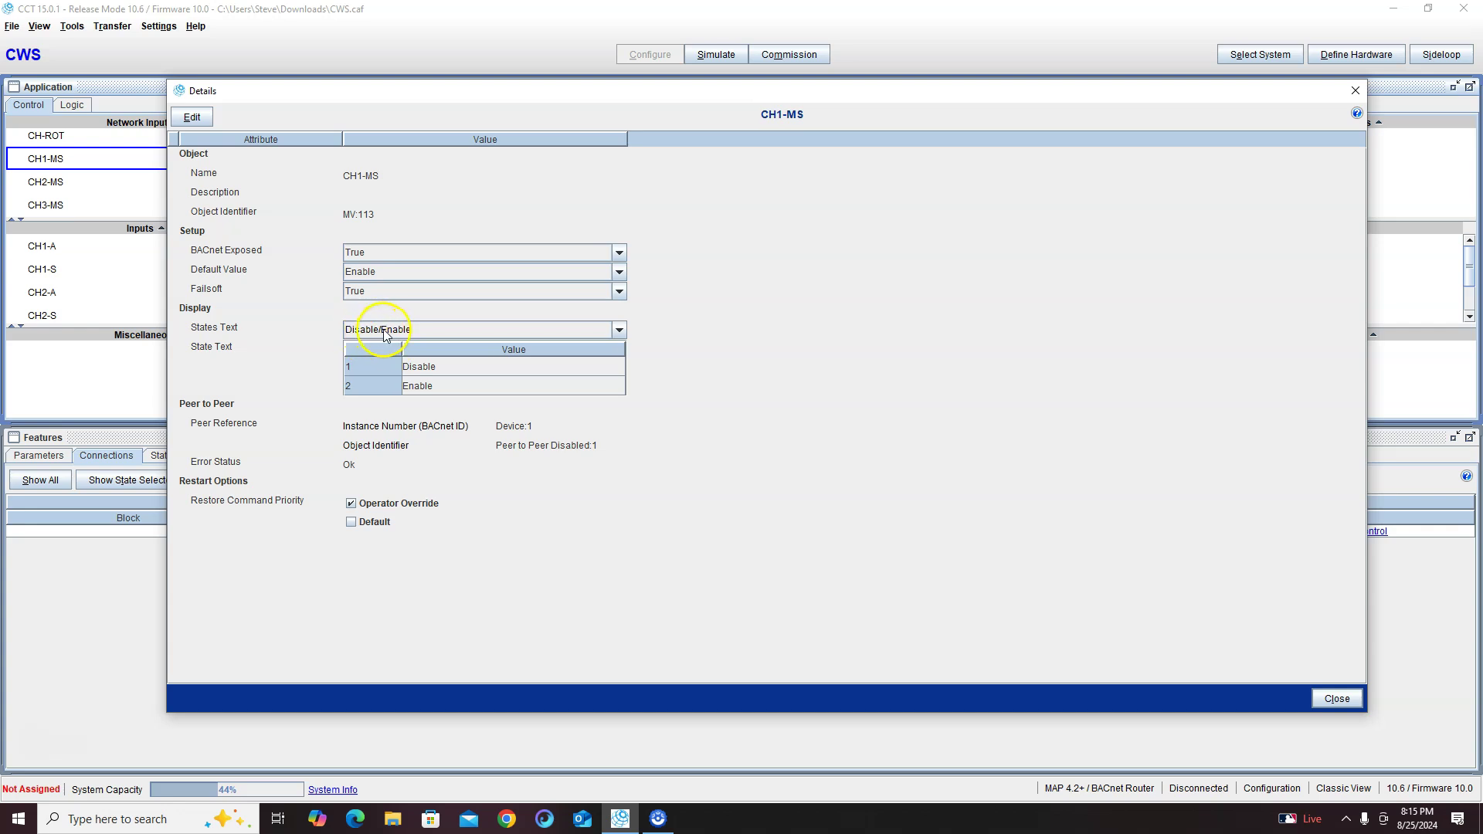
click(1353, 91)
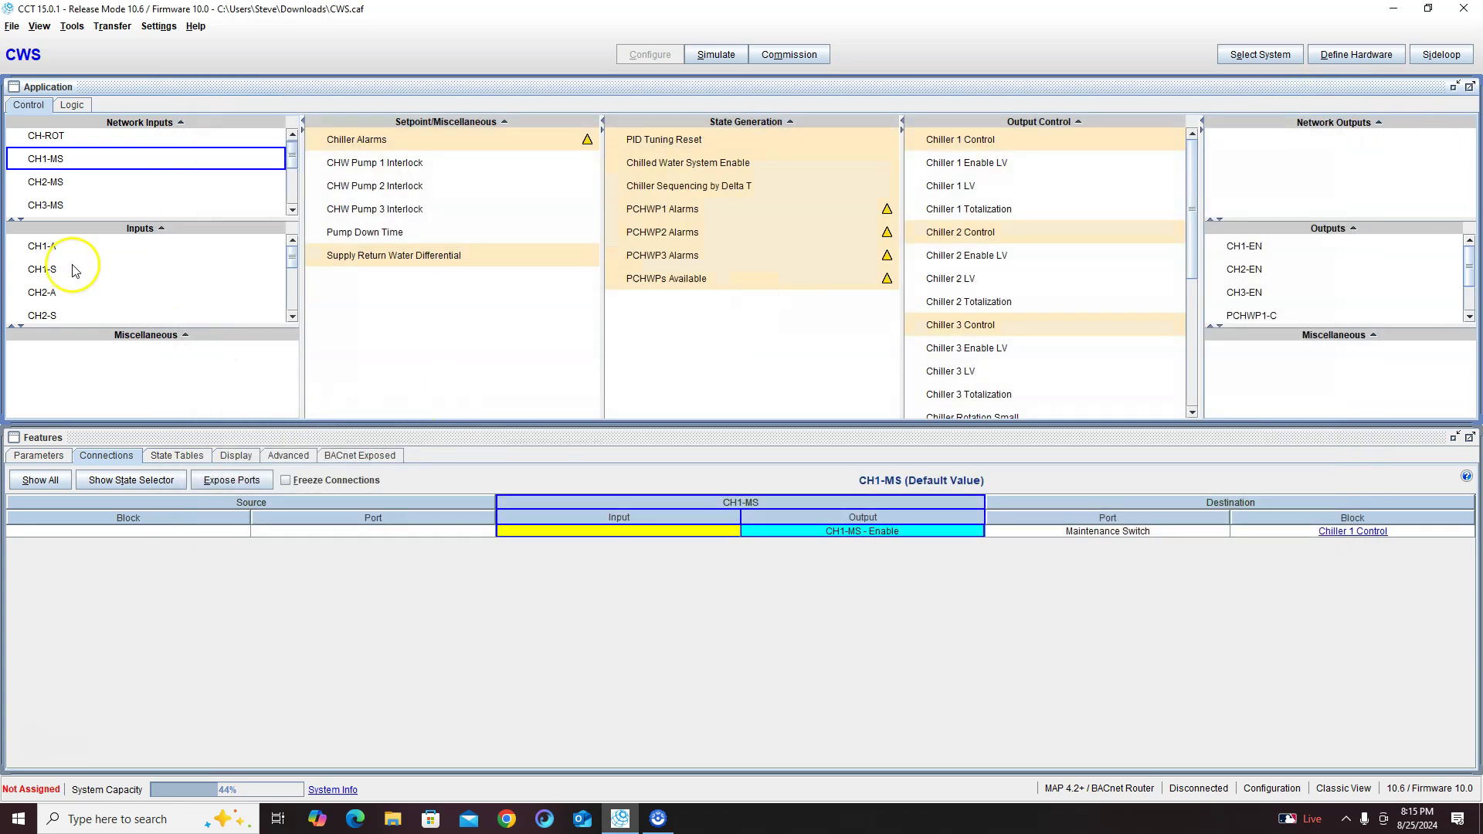
click(53, 249)
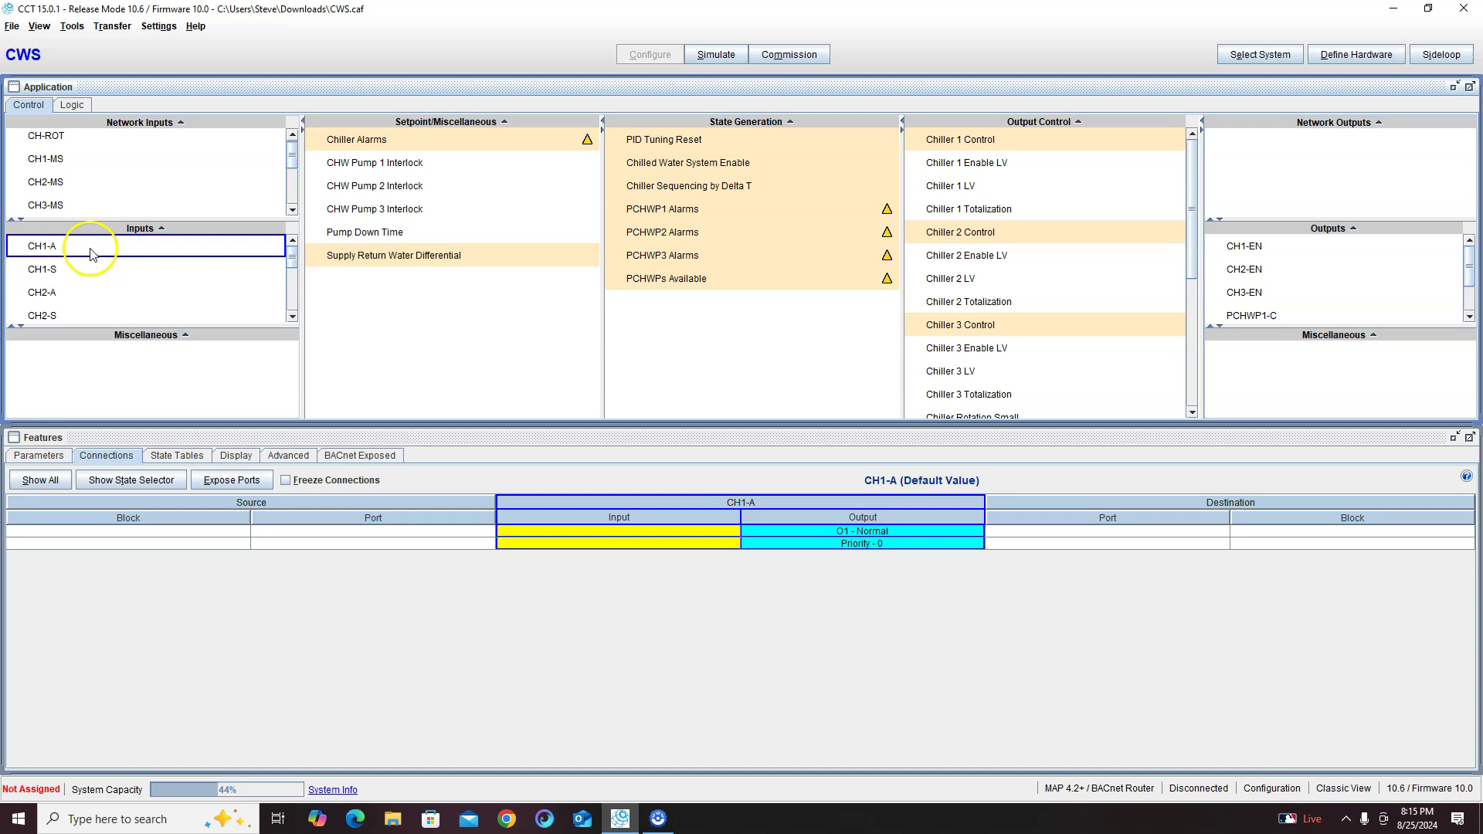
double_click(90, 248)
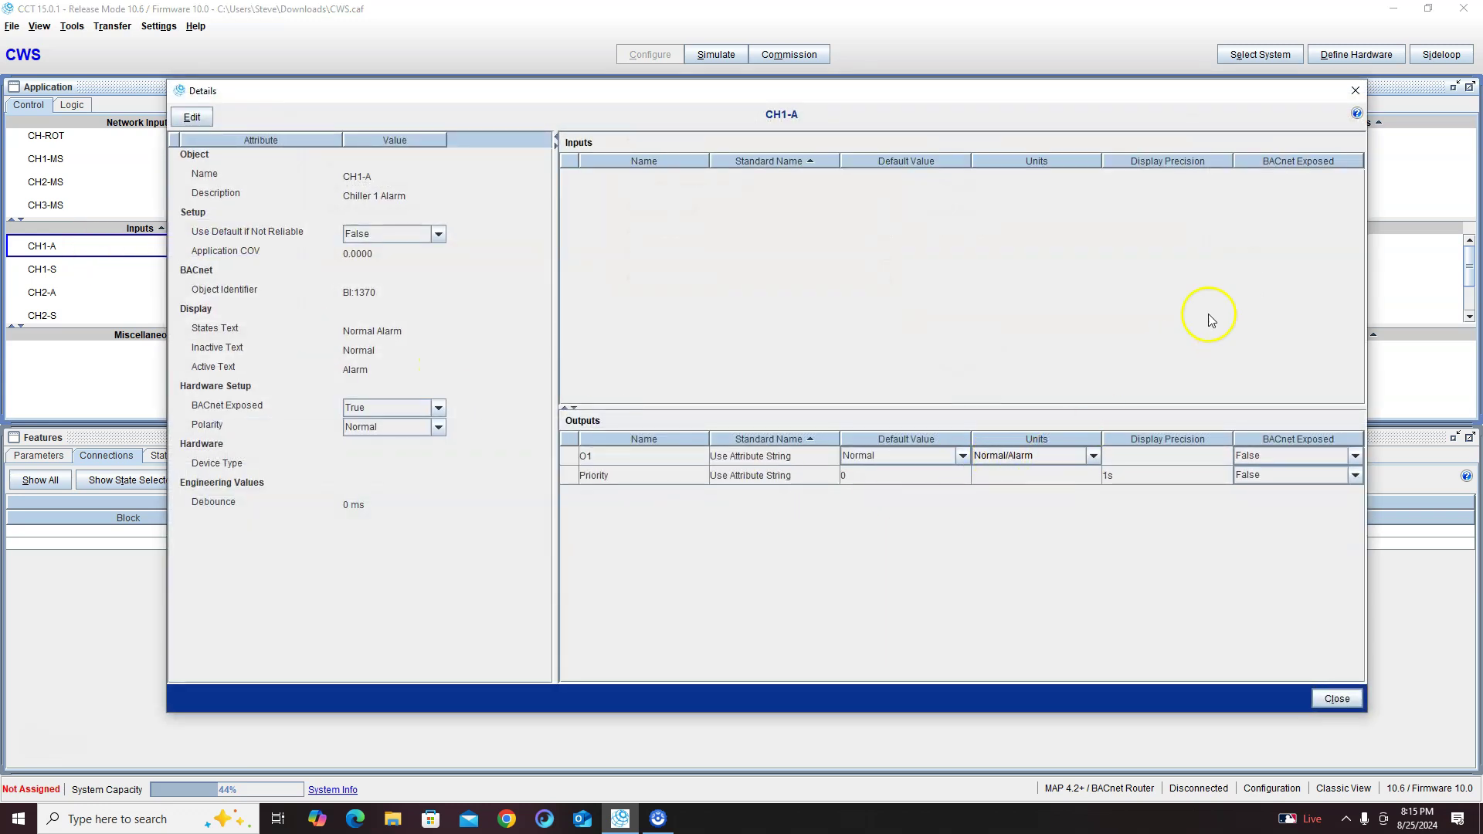
click(1356, 90)
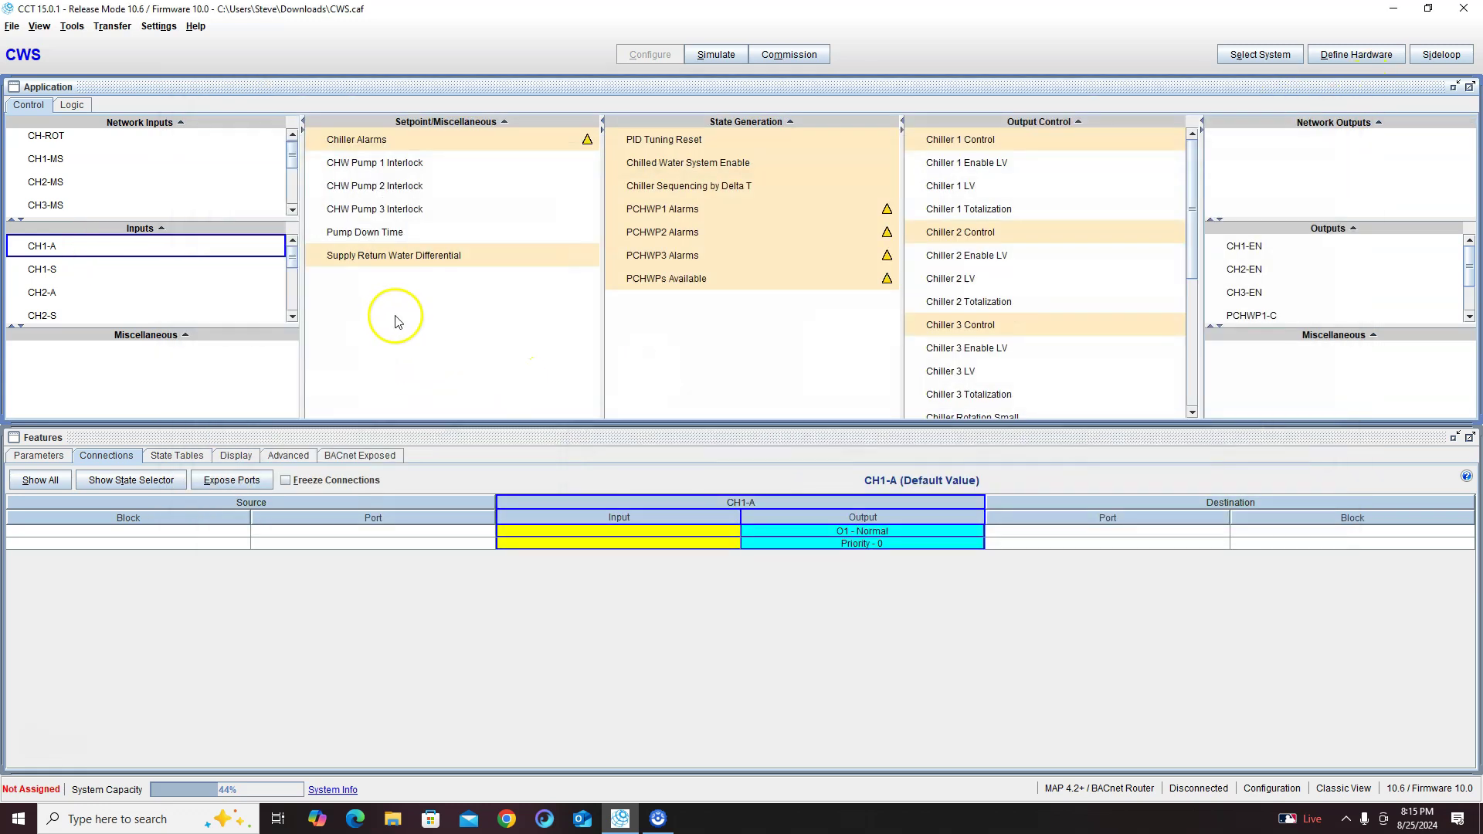
Step: In the Chiller Alarms logic, add enum input MS1 with Disable/Enable states
right_click(440, 140)
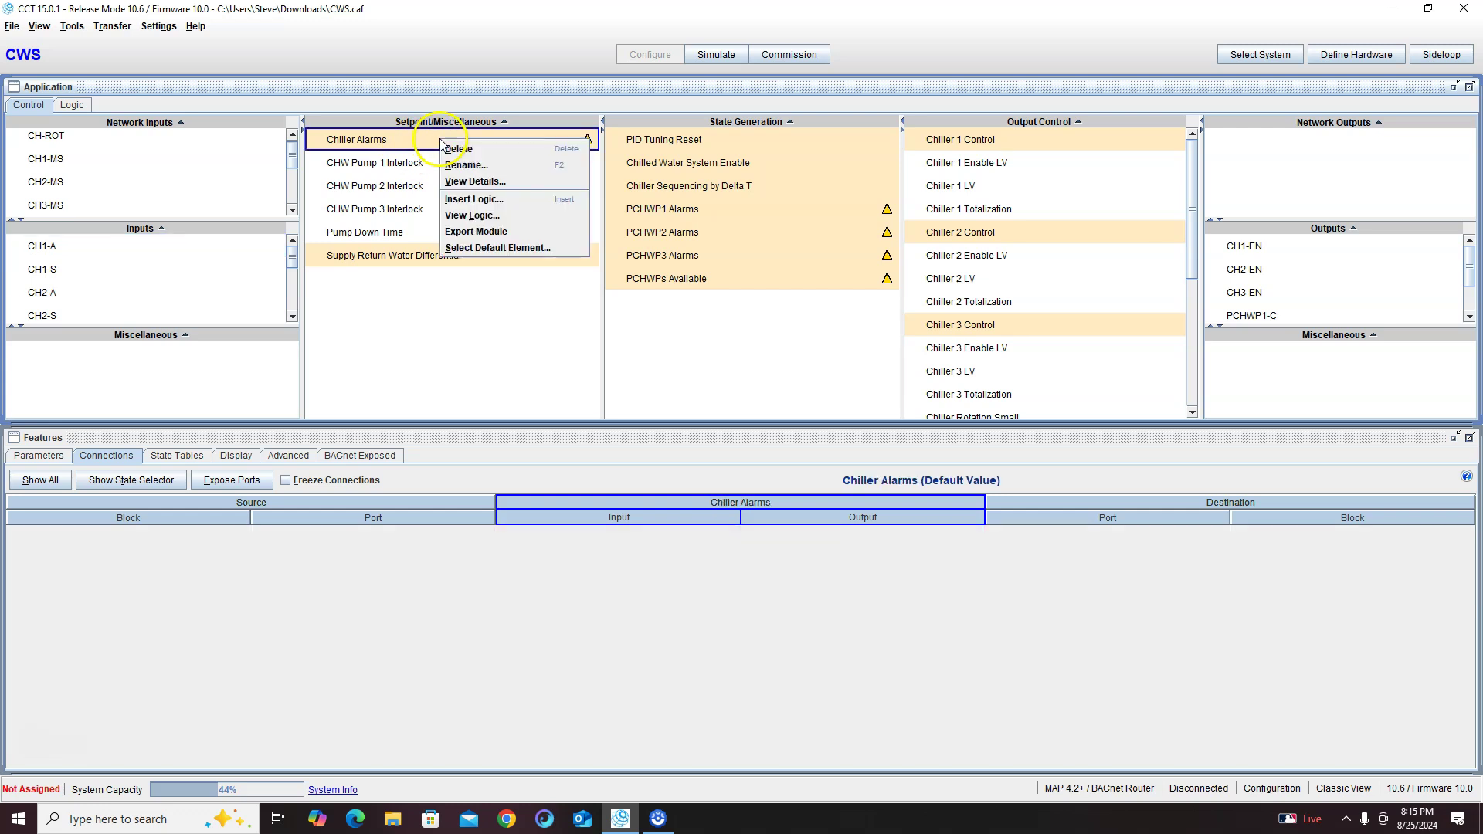
click(504, 218)
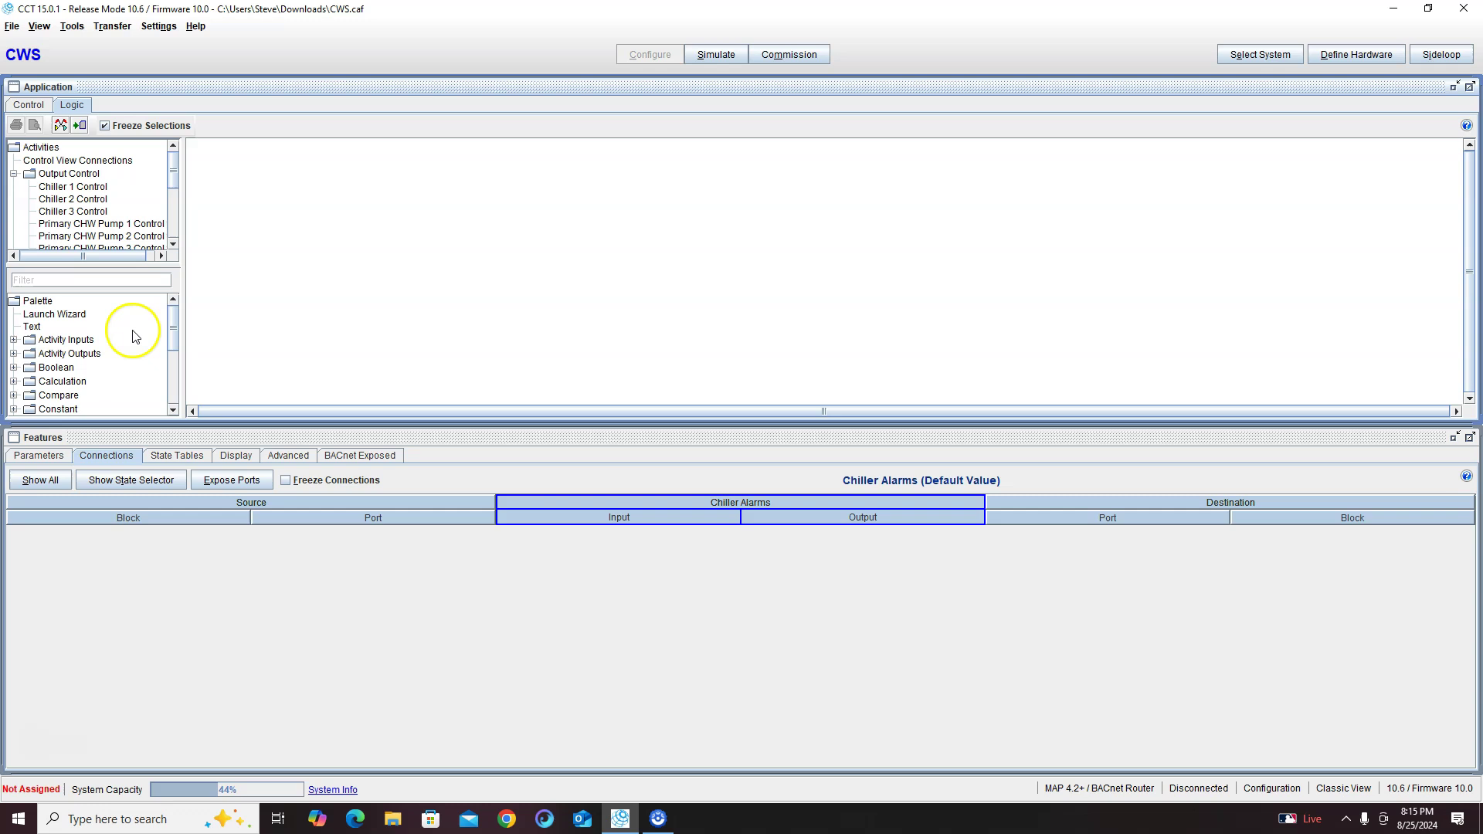
click(13, 340)
click(66, 364)
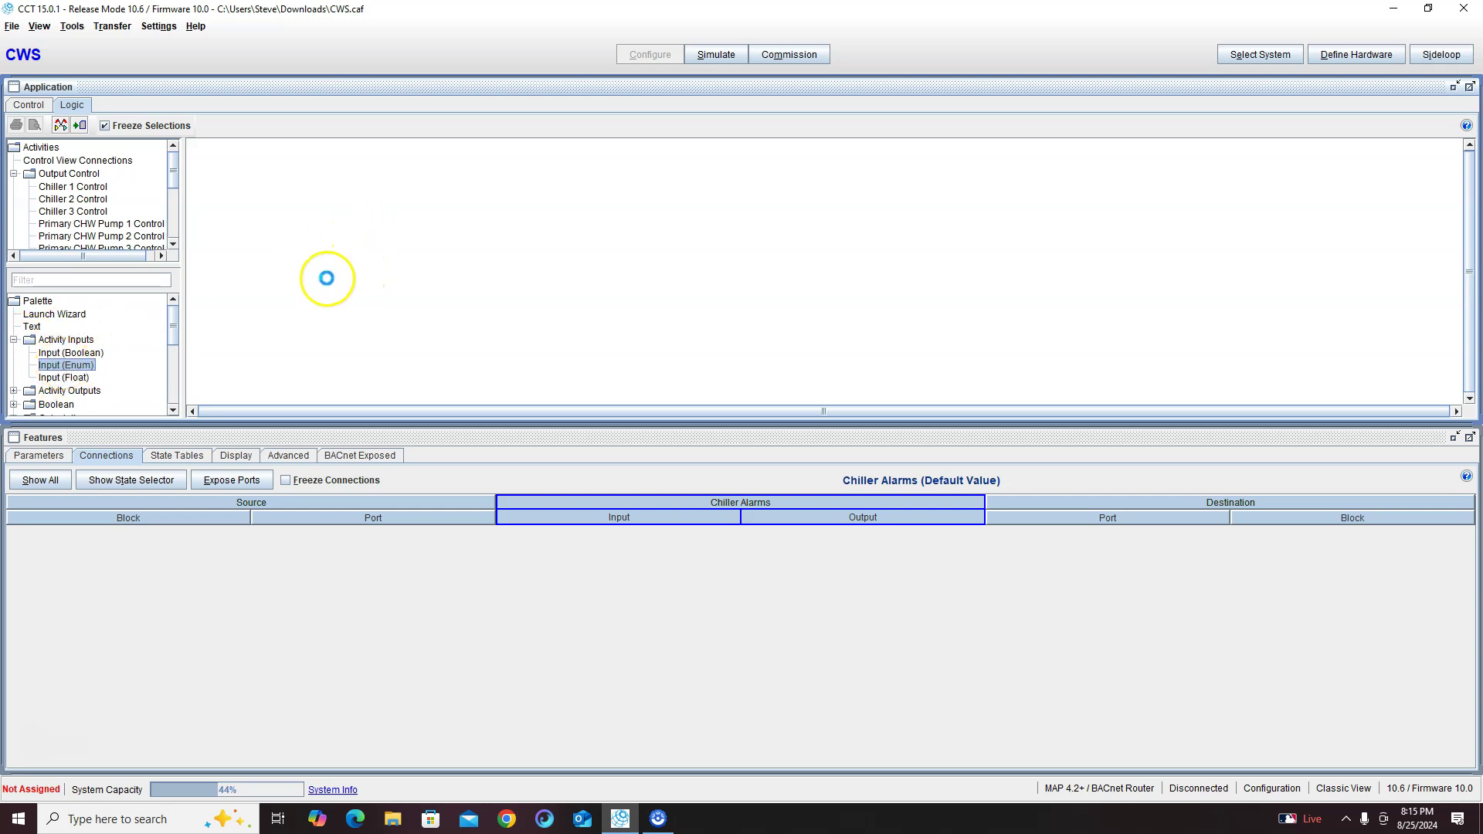
click(355, 230)
double_click(362, 235)
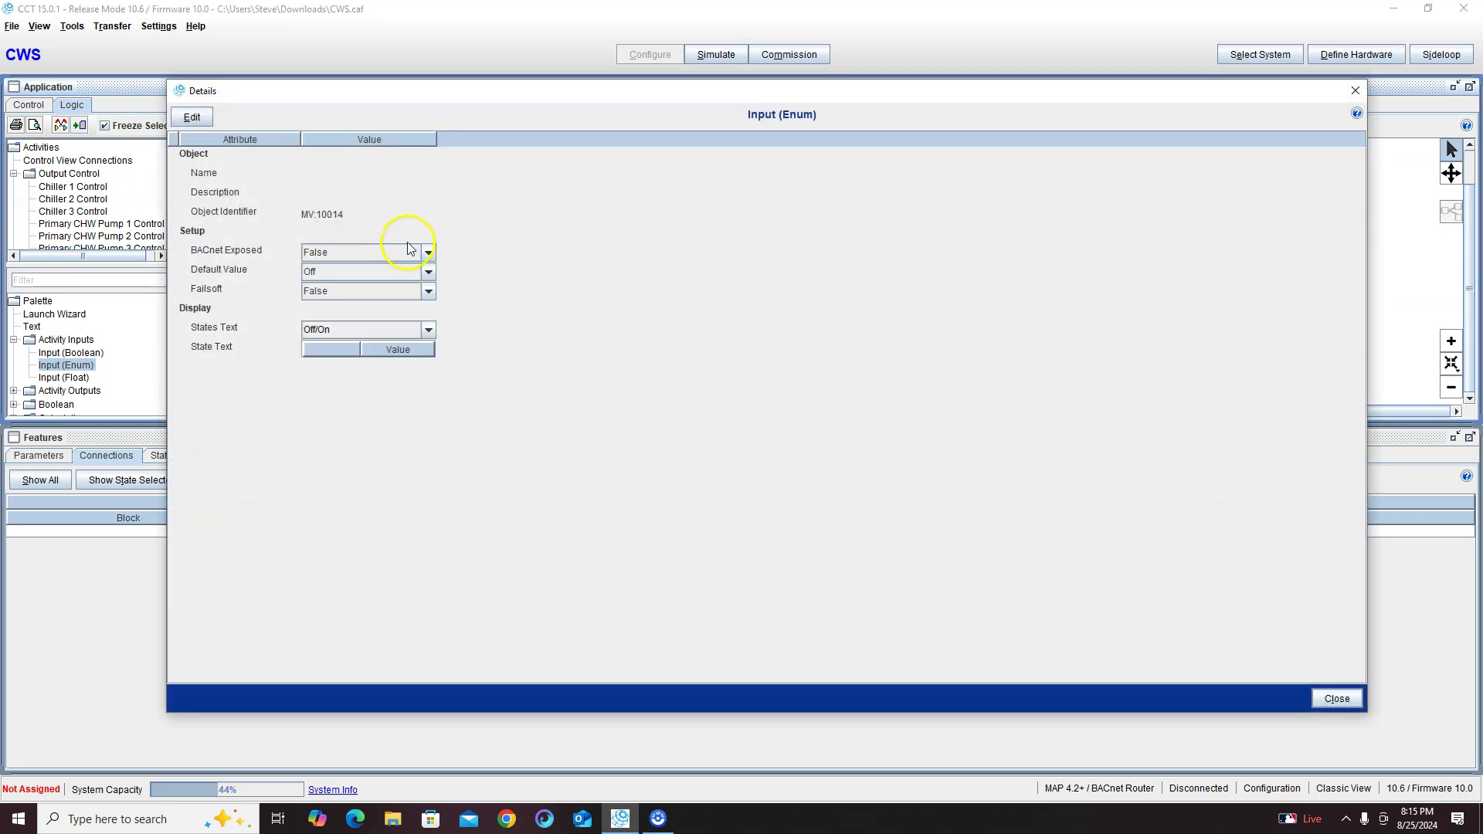
click(205, 122)
click(380, 331)
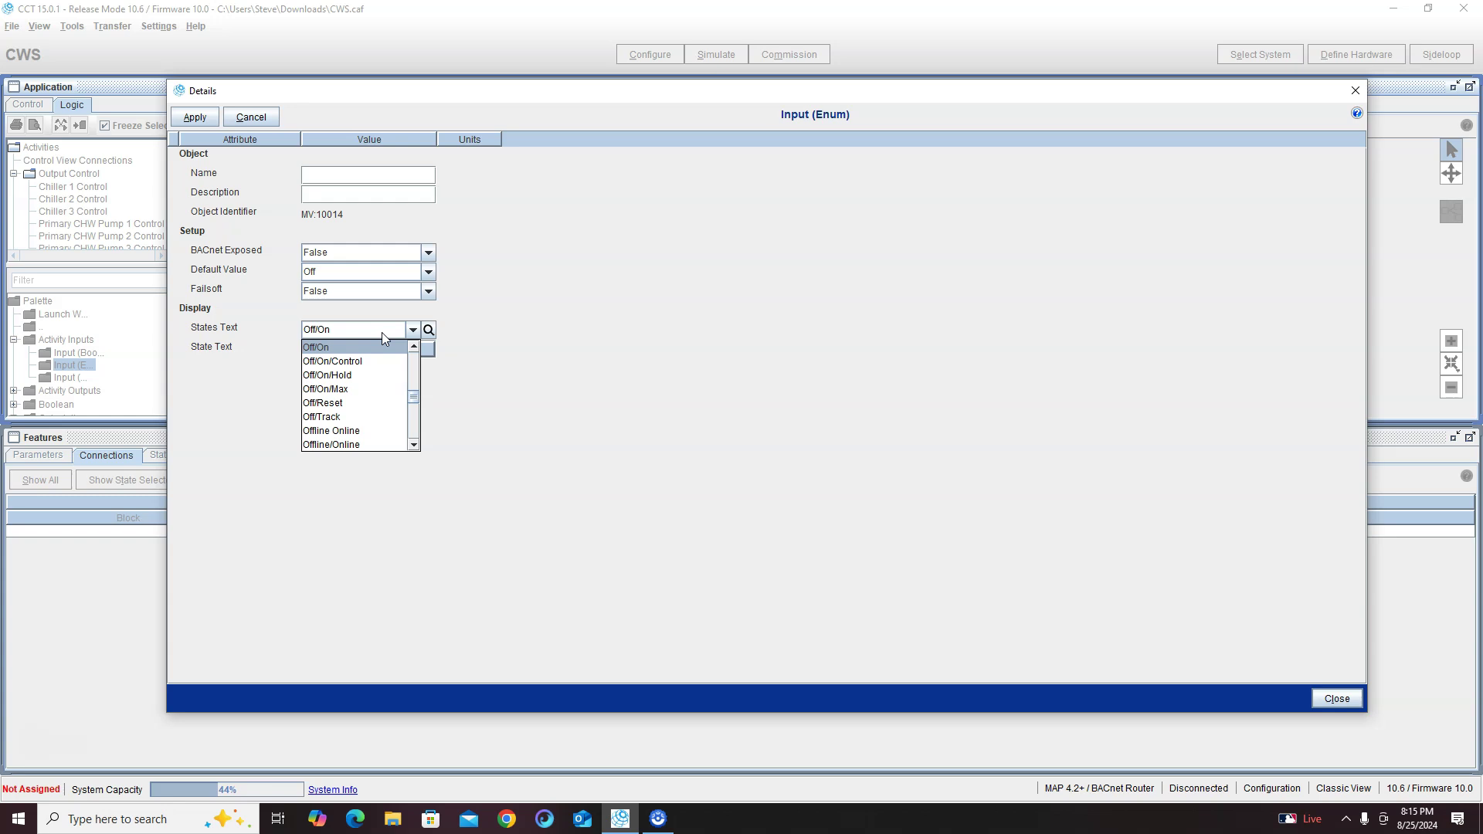
text(dis)
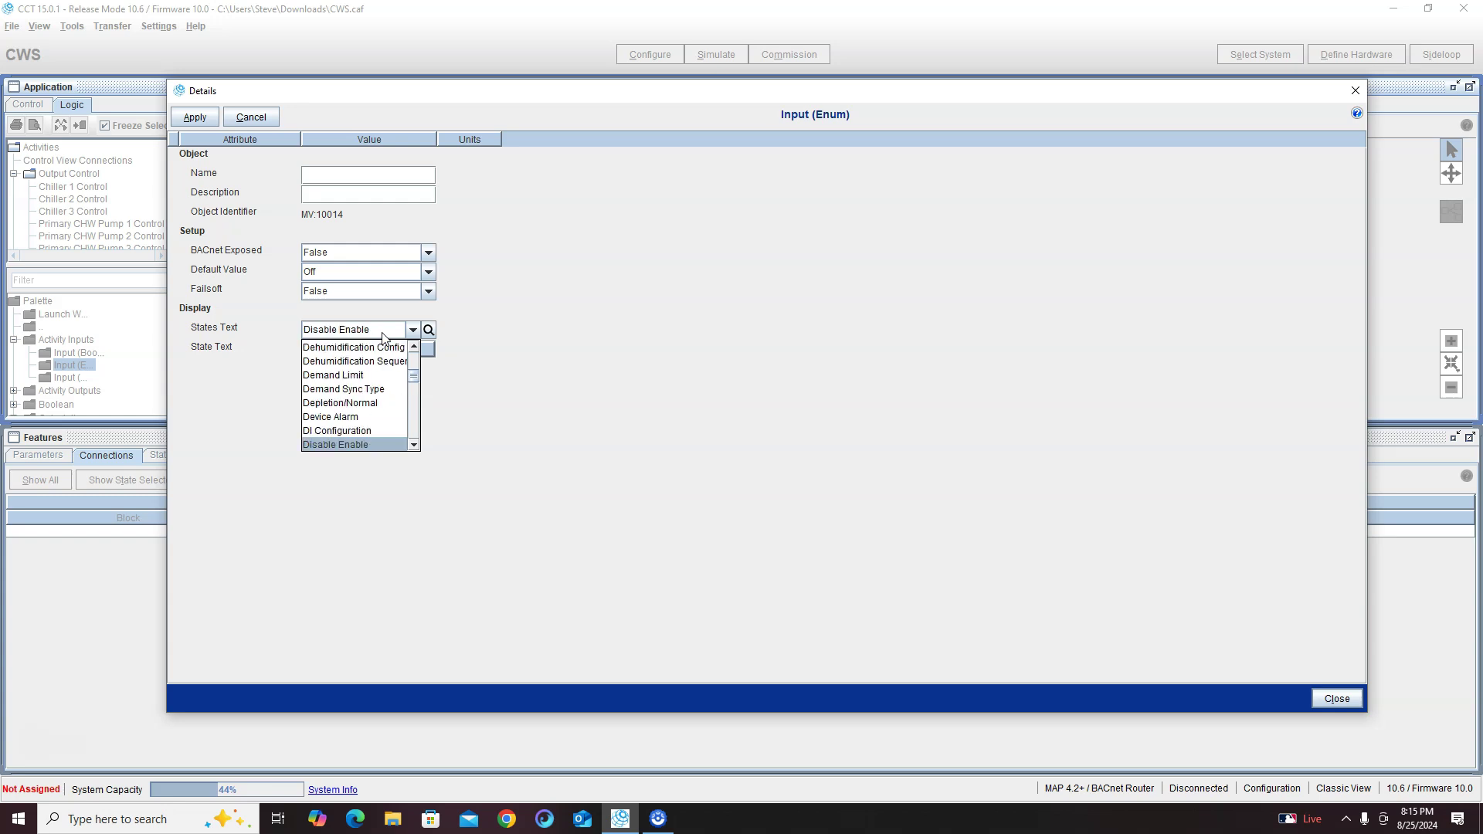
scroll(371, 441, down, 1)
click(372, 431)
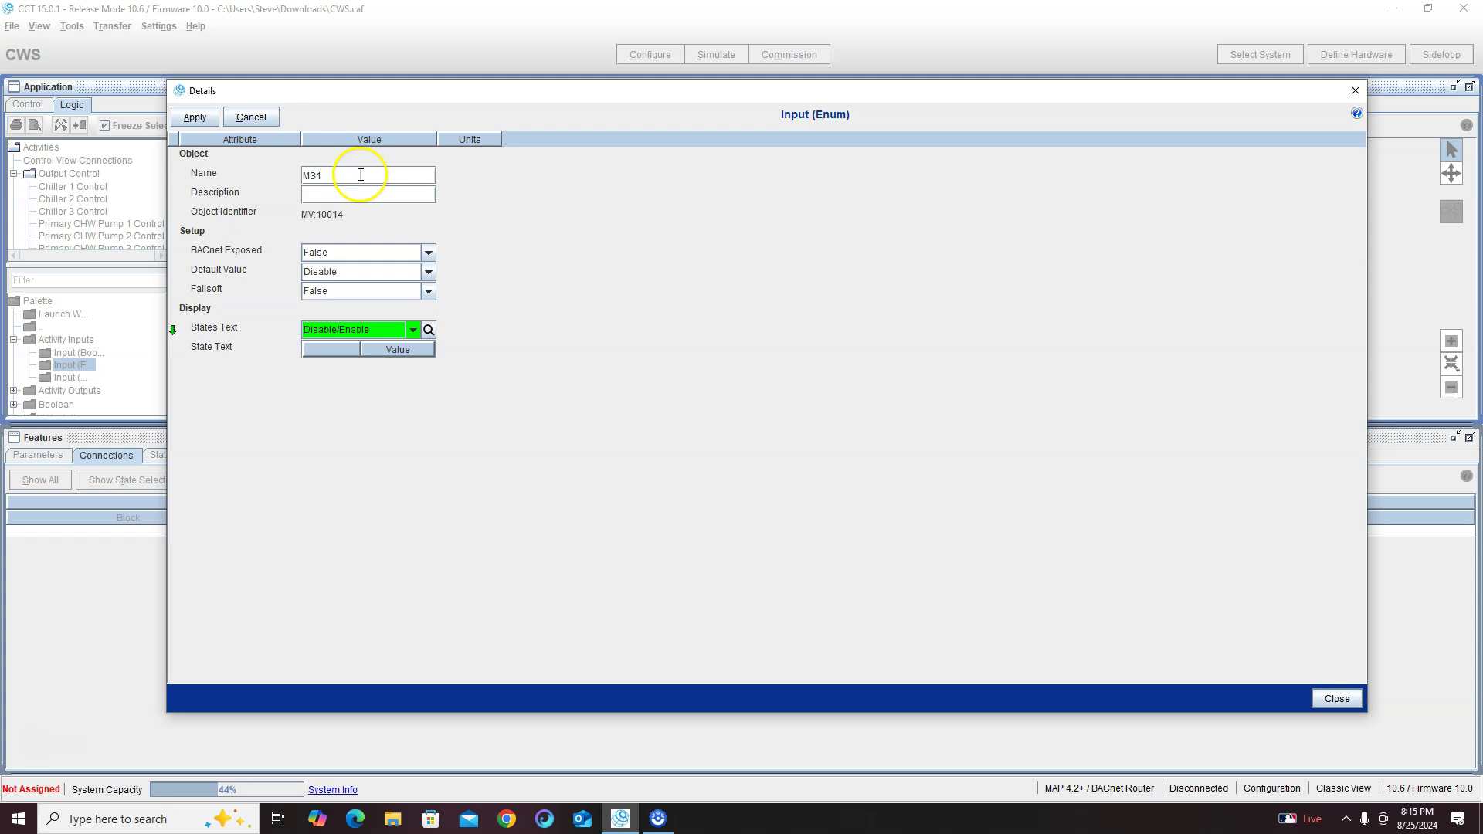
click(195, 117)
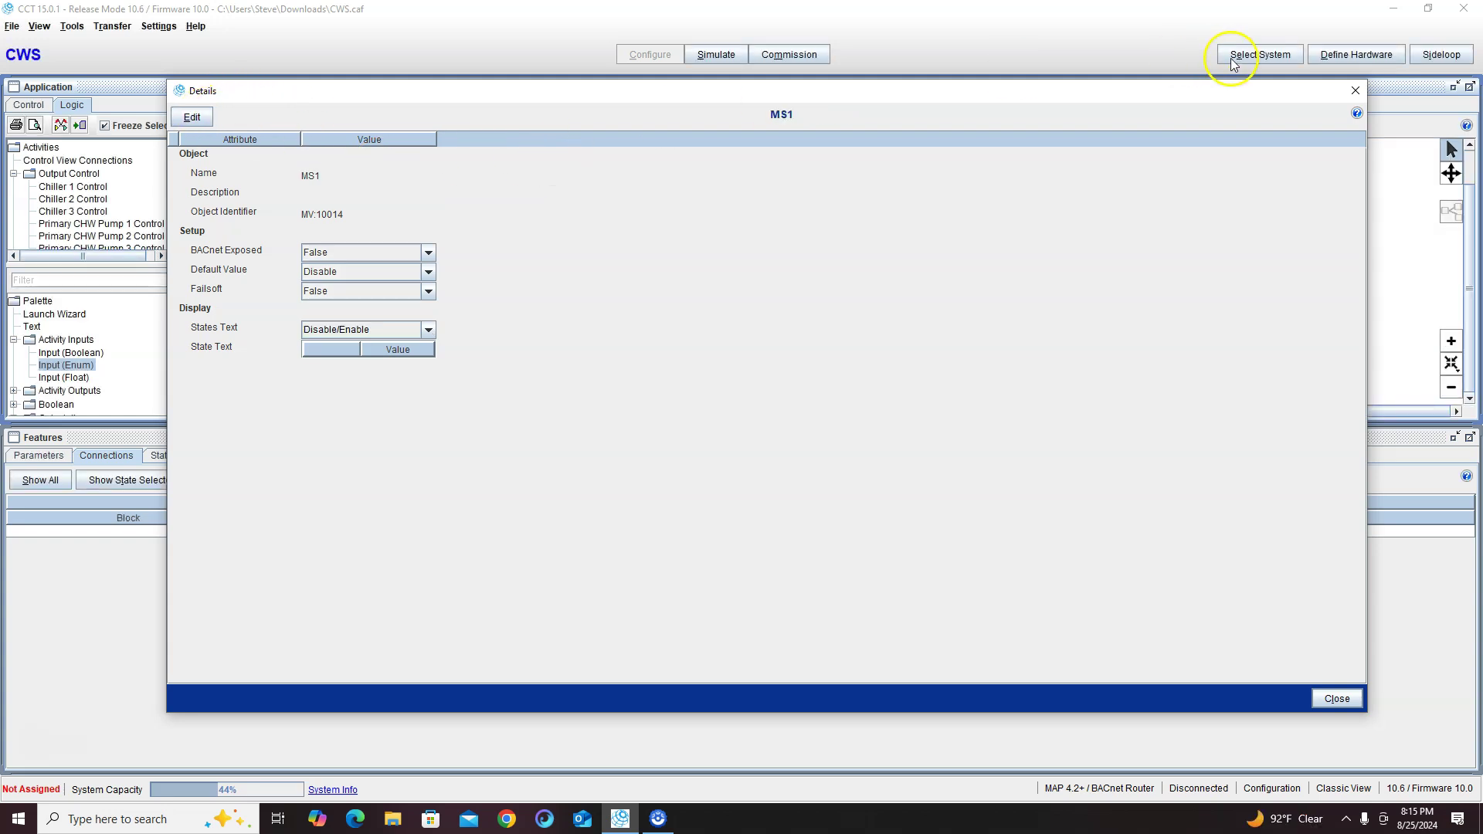
click(1356, 92)
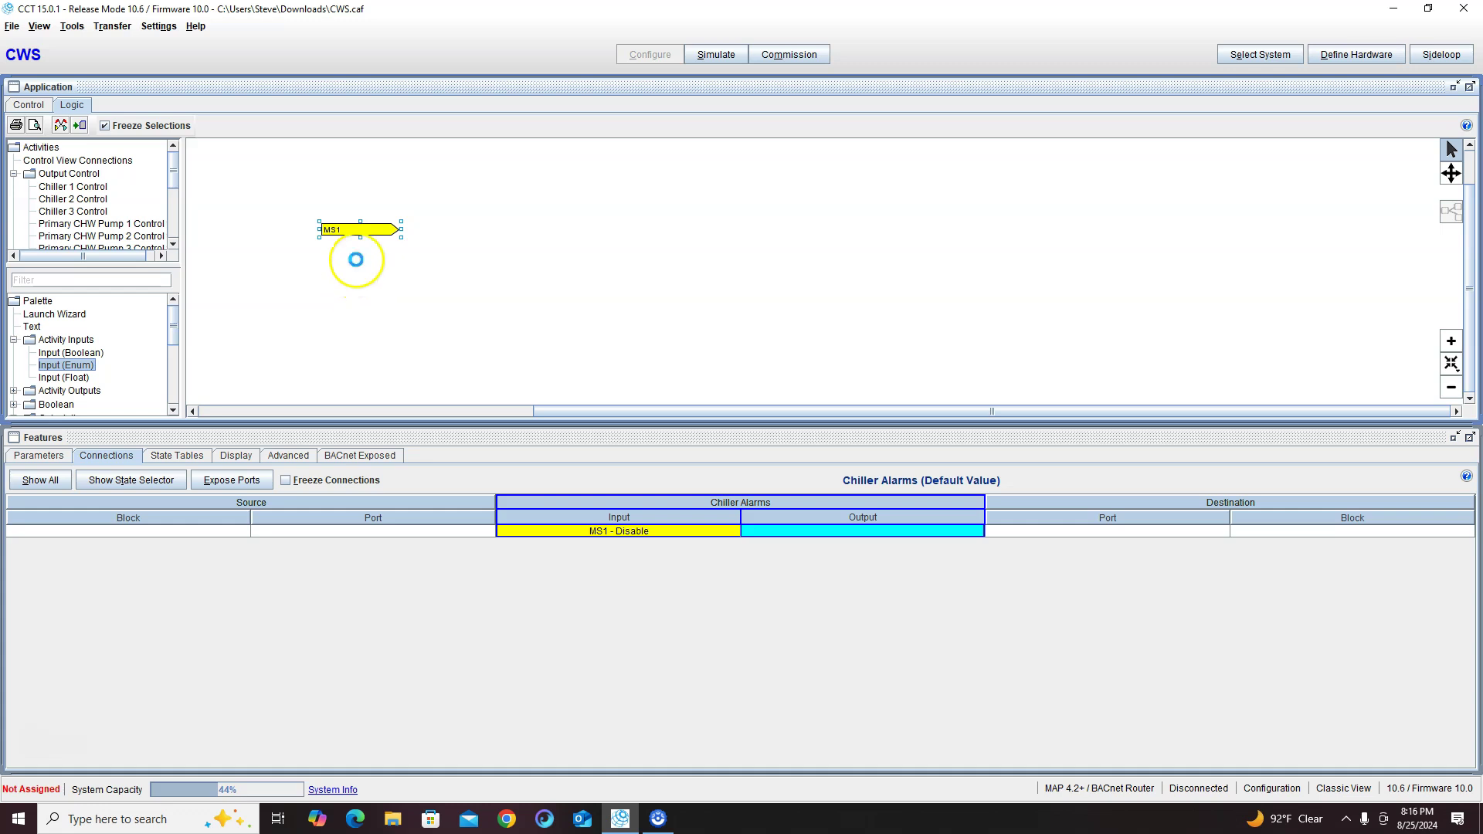
Step: Add enum input Alarm1 below MS1 with Normal/Alarm states
click(375, 278)
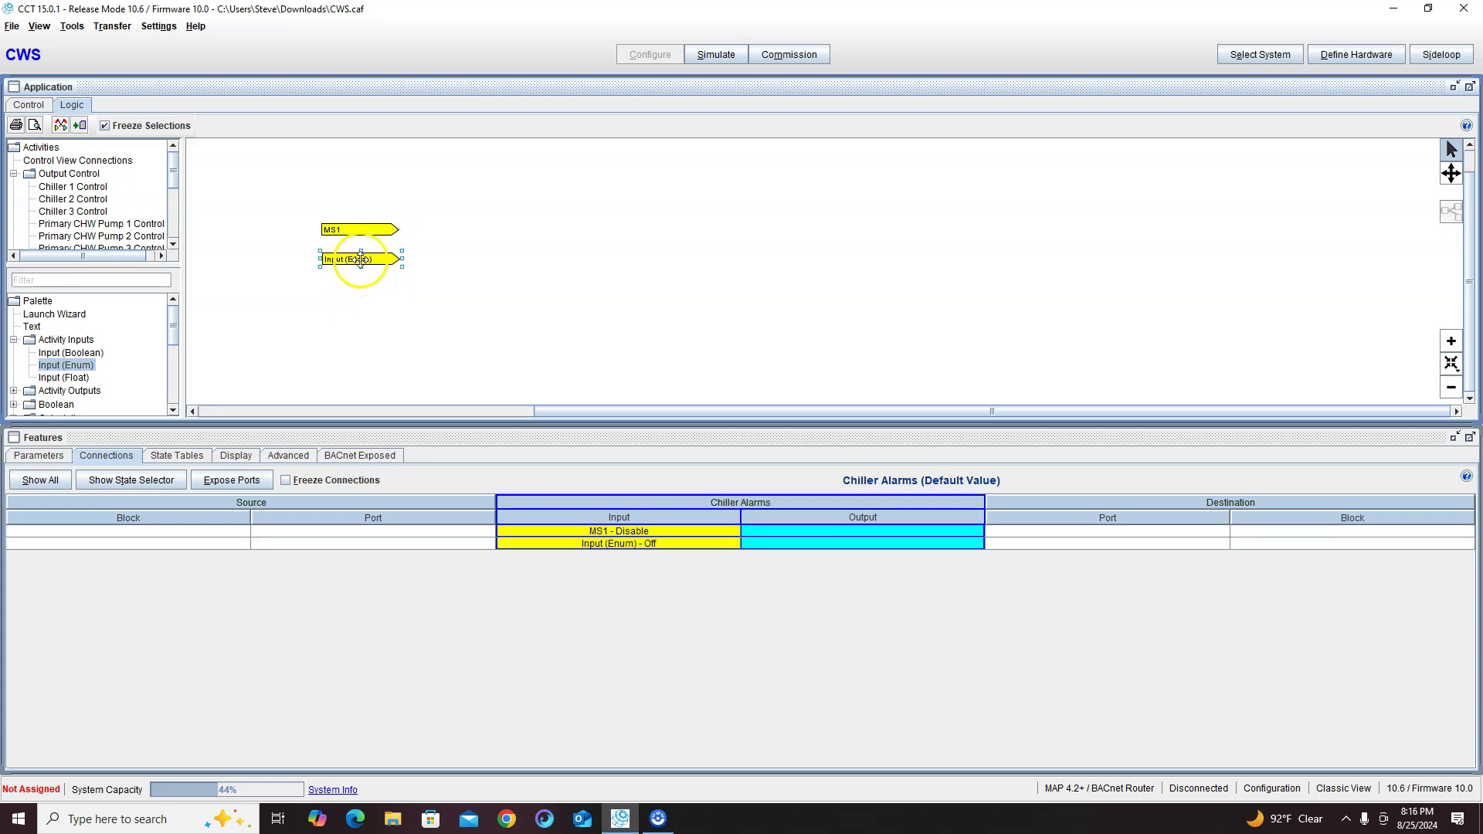
drag(357, 265, 353, 260)
double_click(356, 262)
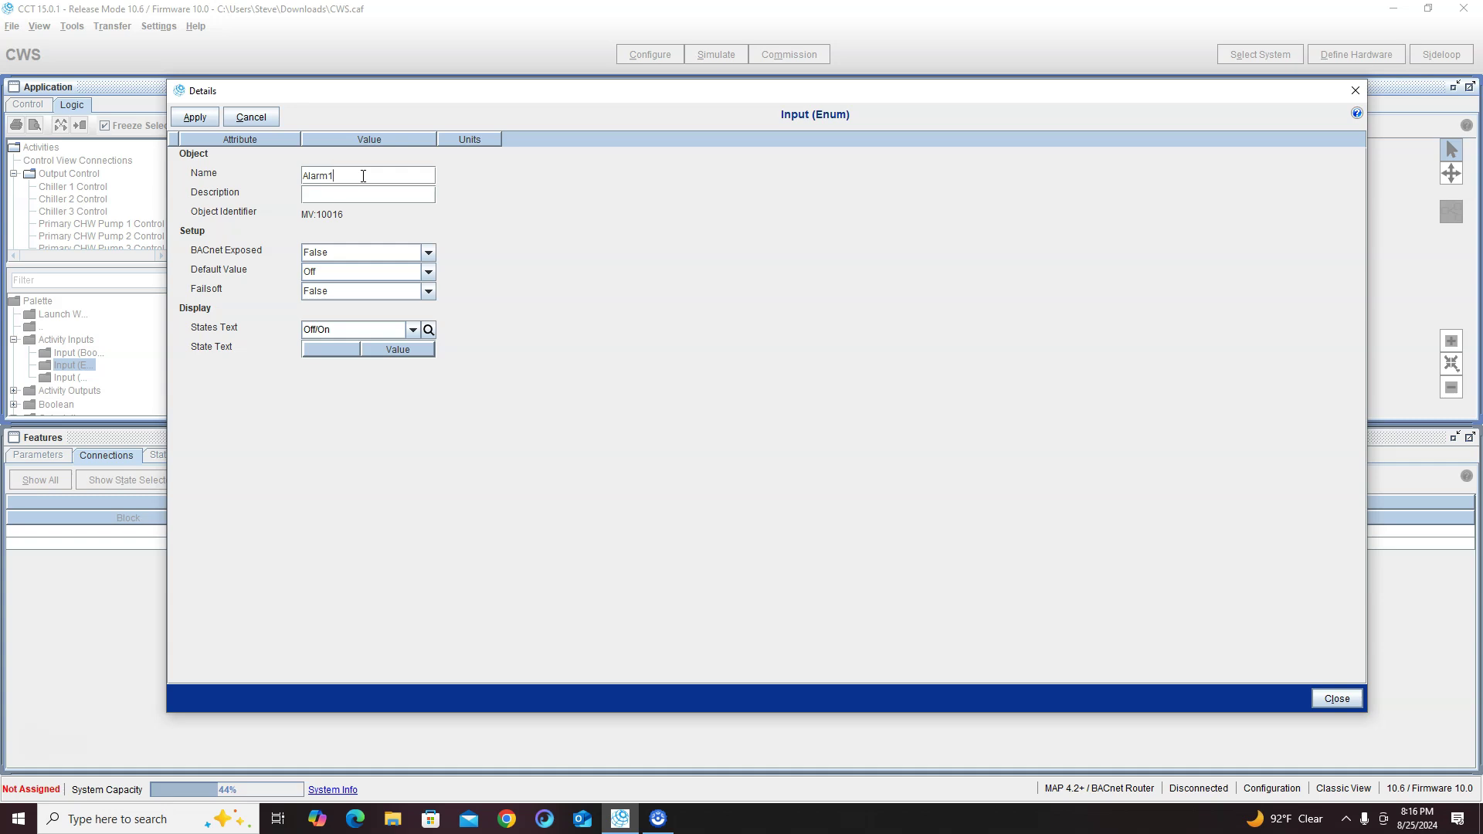
click(367, 178)
text(Alarm1)
click(413, 330)
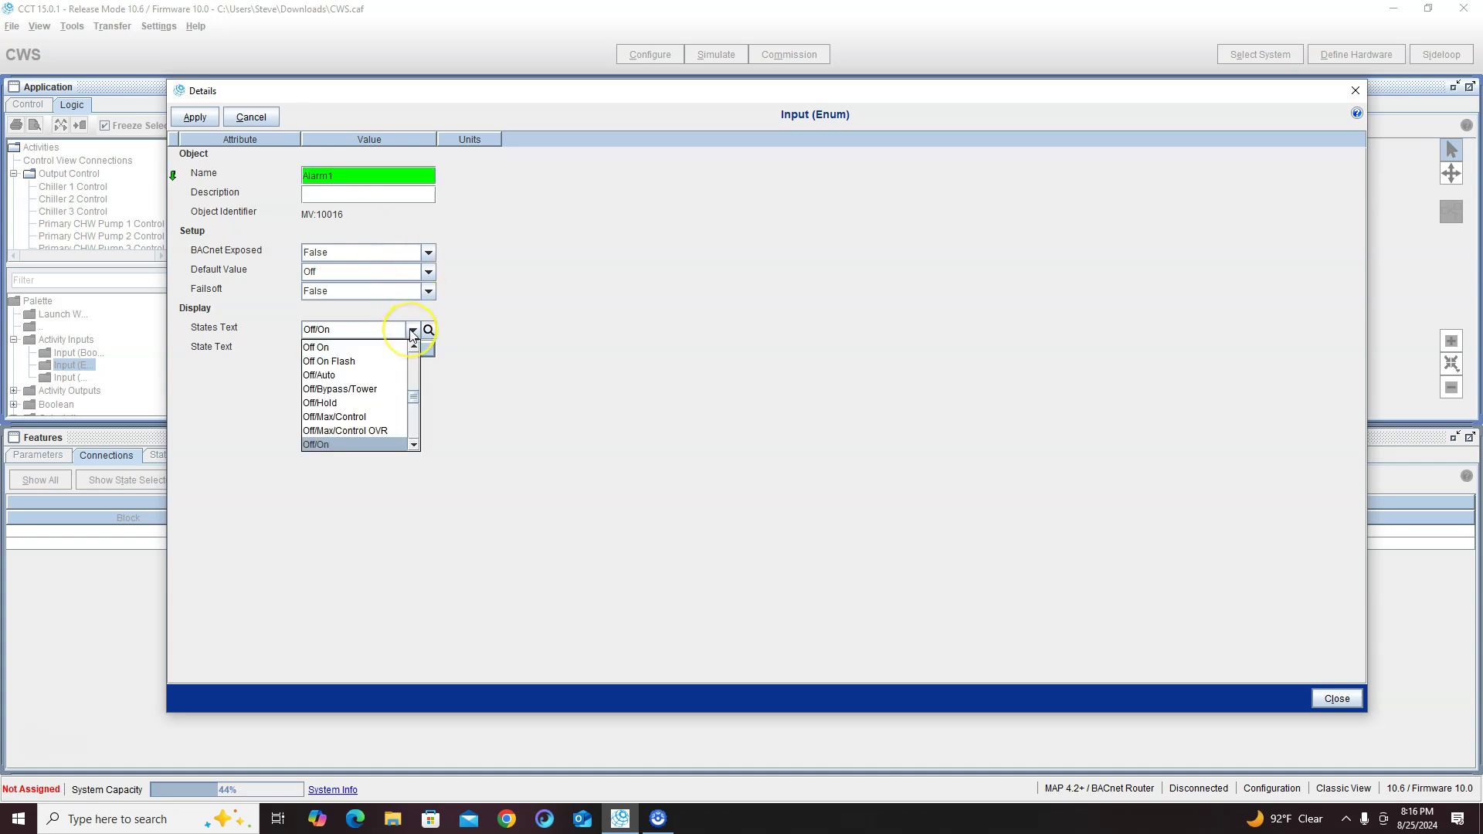
text(nor)
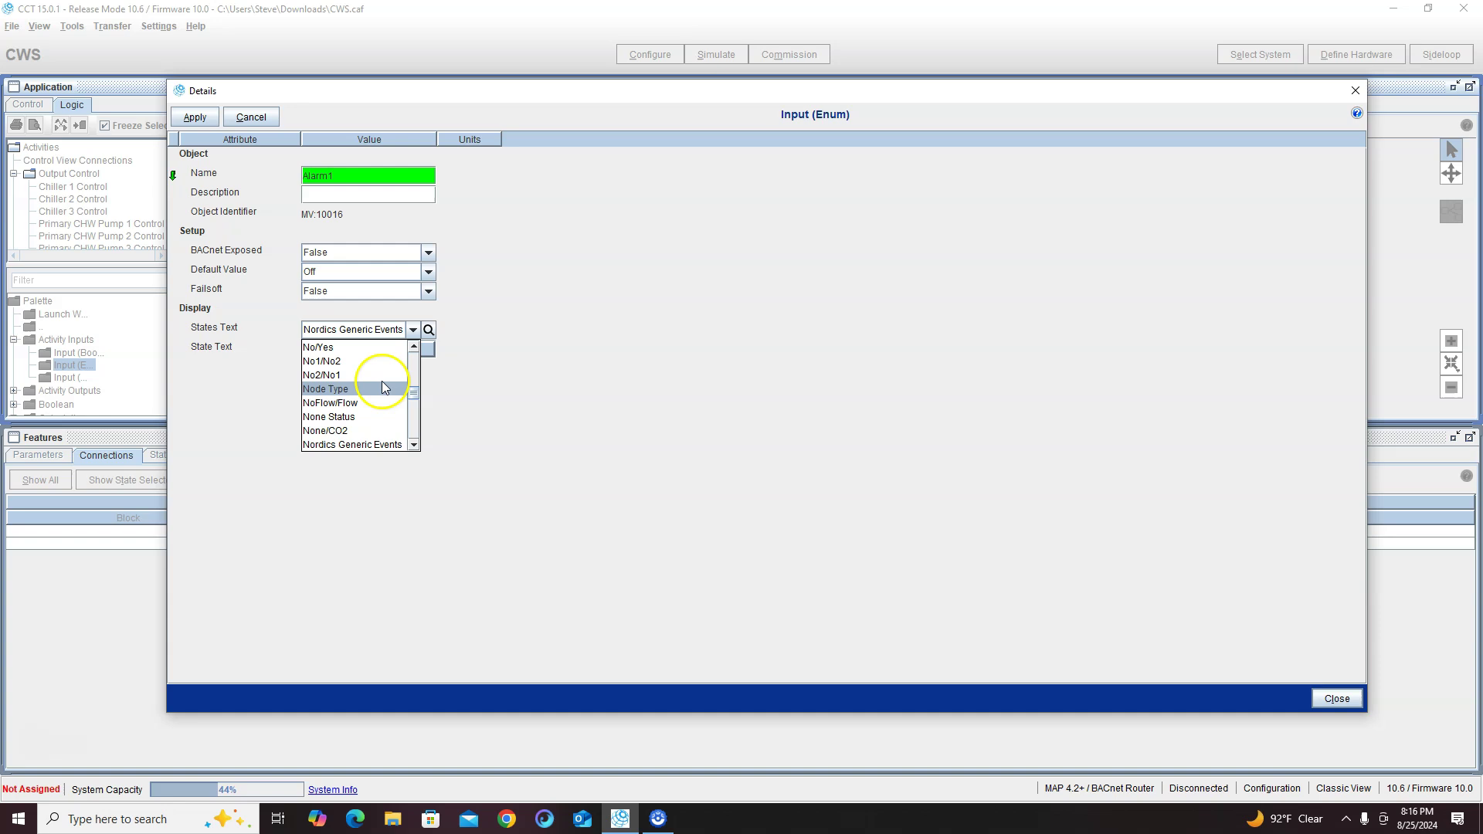
scroll(375, 398, down, 2)
click(363, 403)
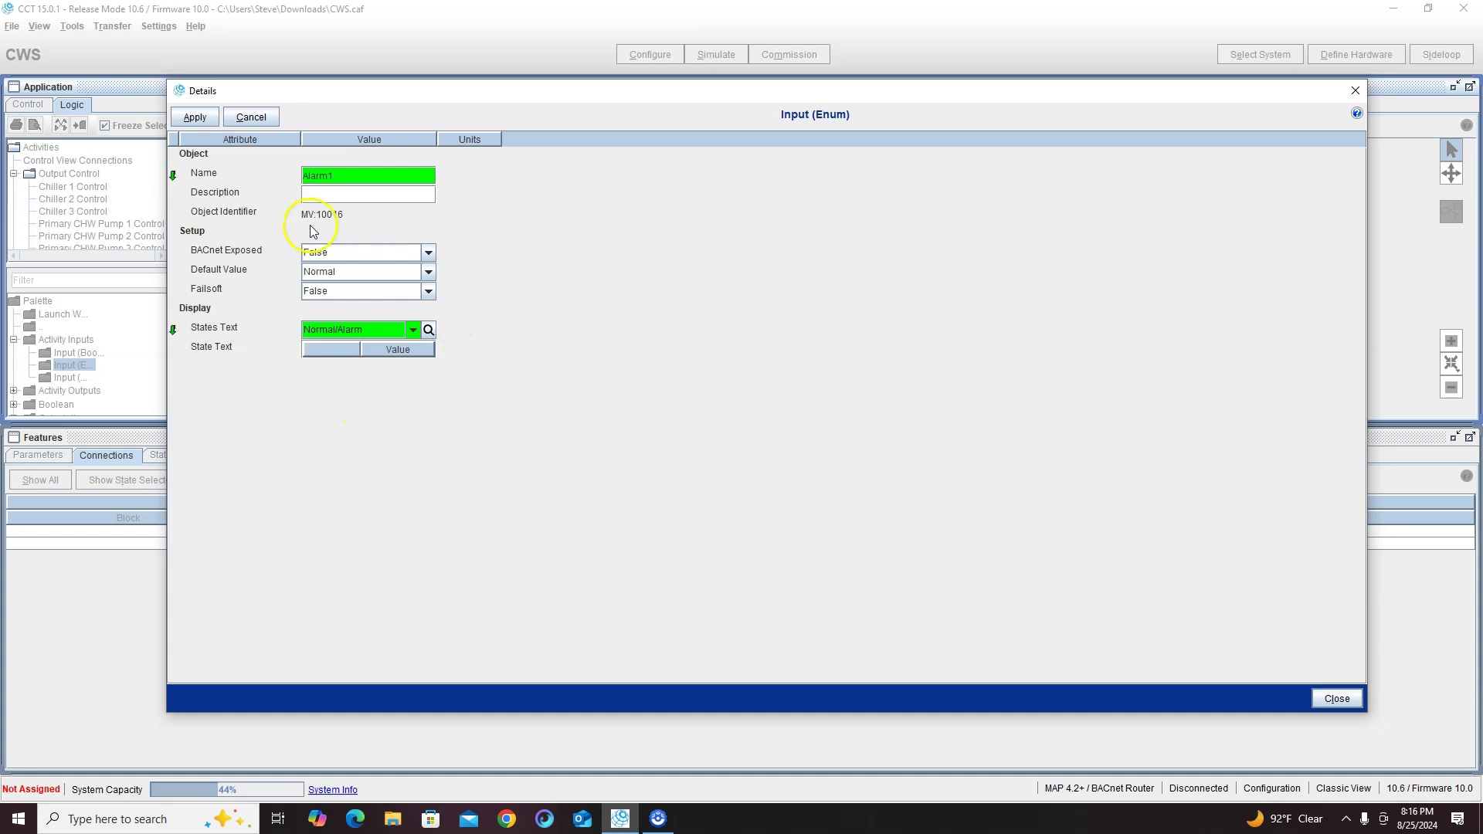
click(1355, 90)
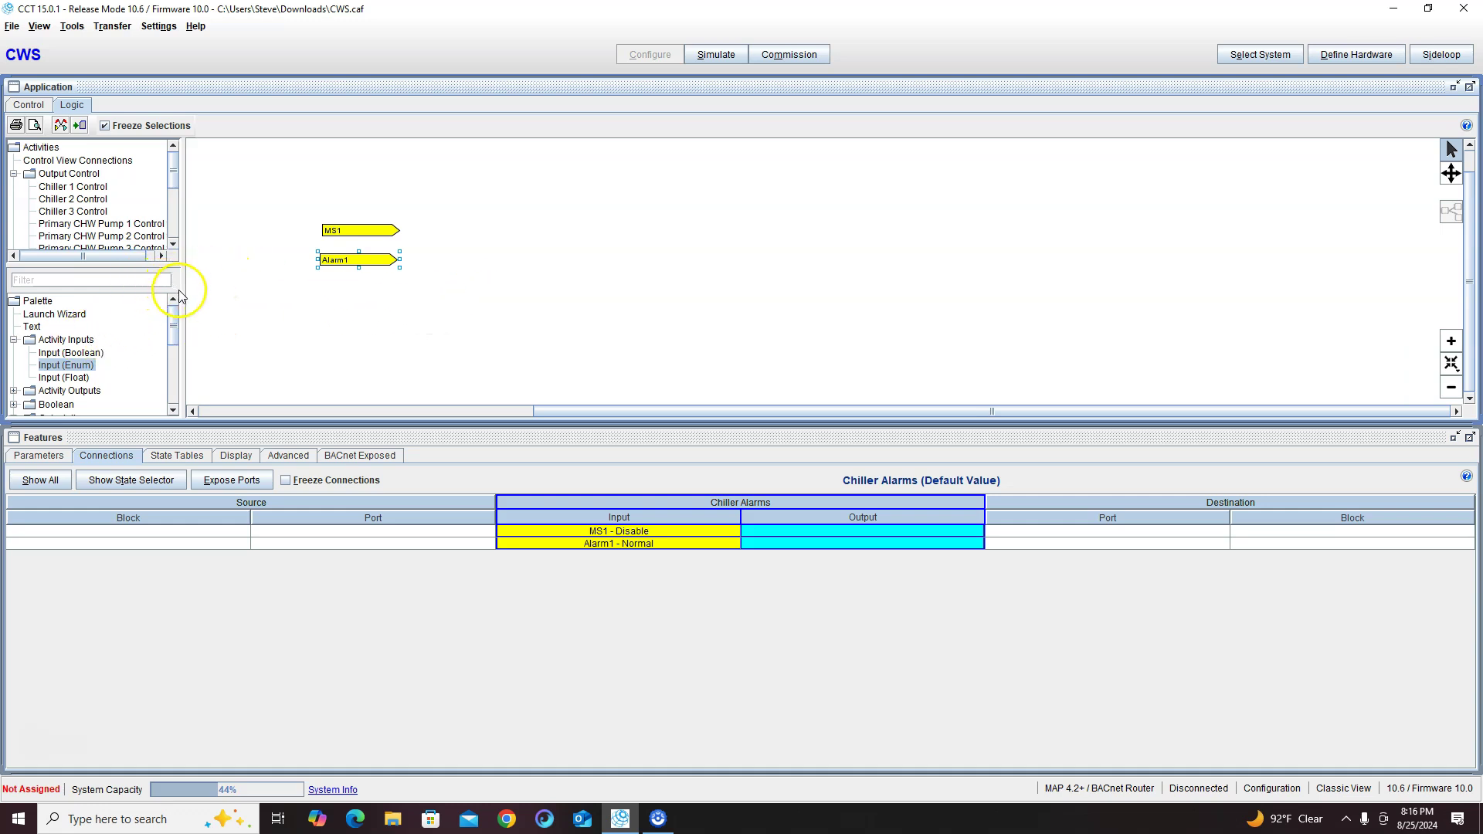
Step: Place an OR block and wire MS1 and Alarm1 to its two inputs
text(Or)
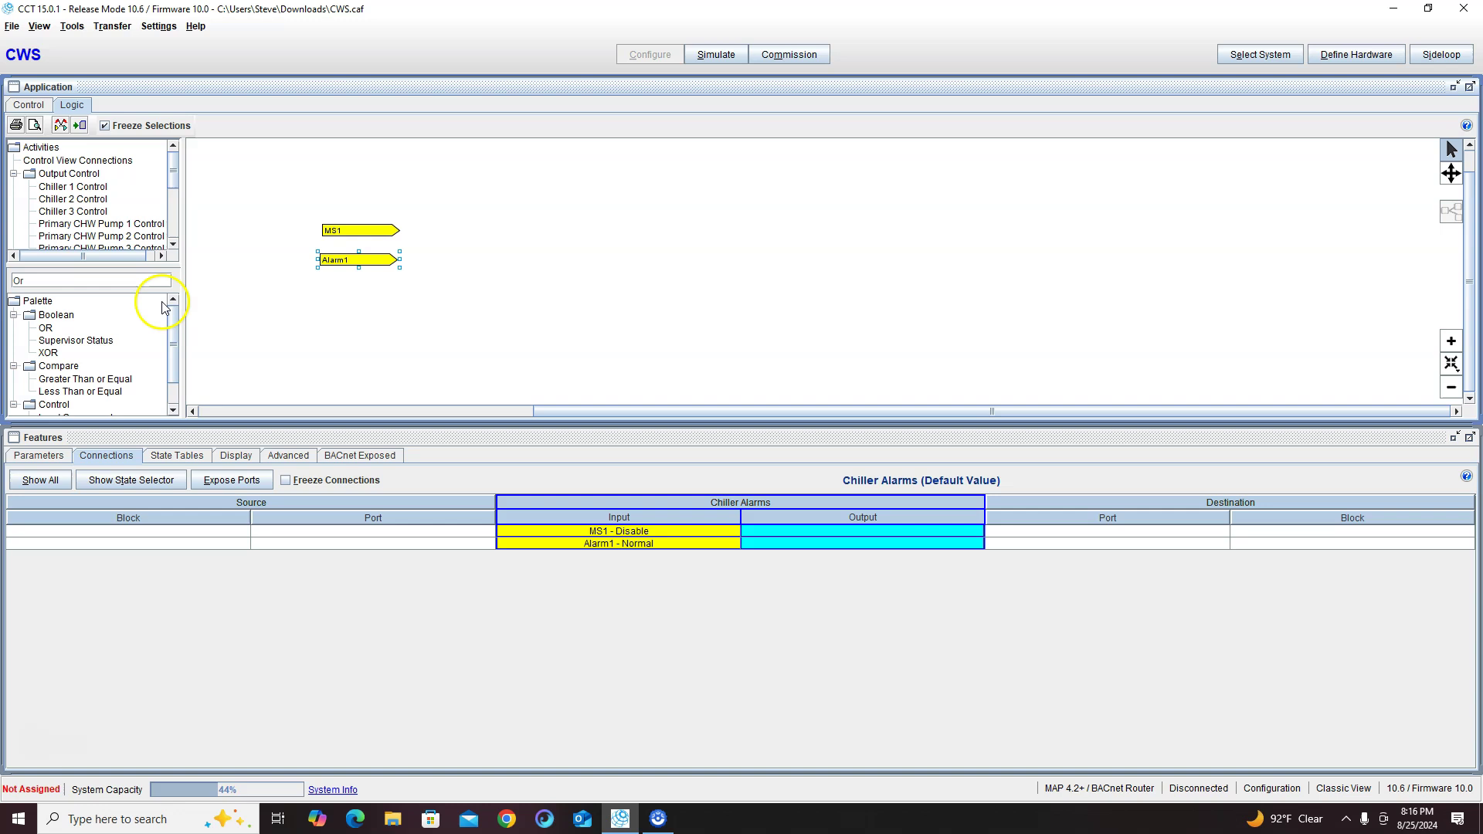
drag(583, 253, 399, 231)
drag(530, 249, 550, 241)
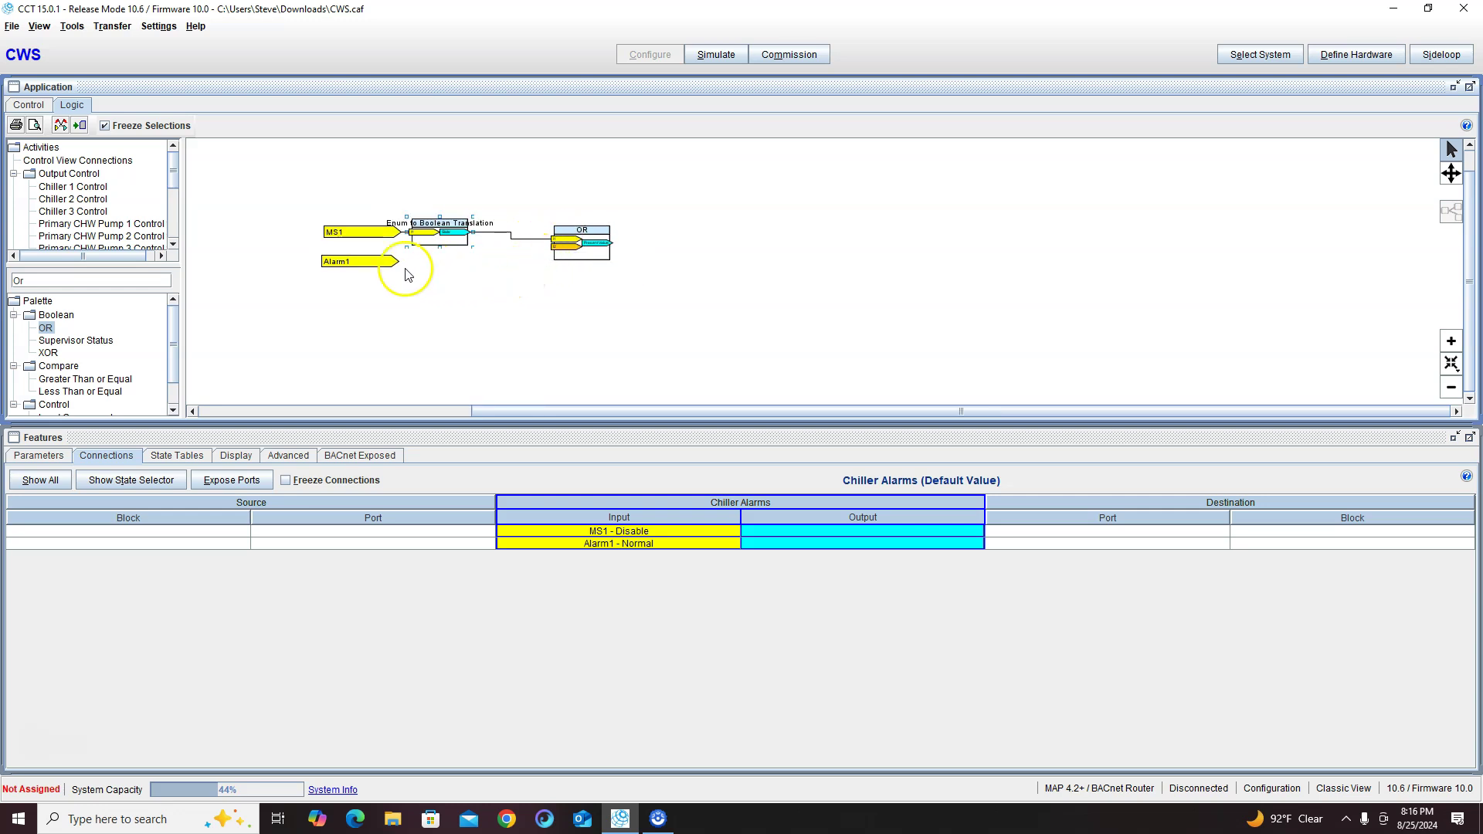
drag(395, 263, 555, 247)
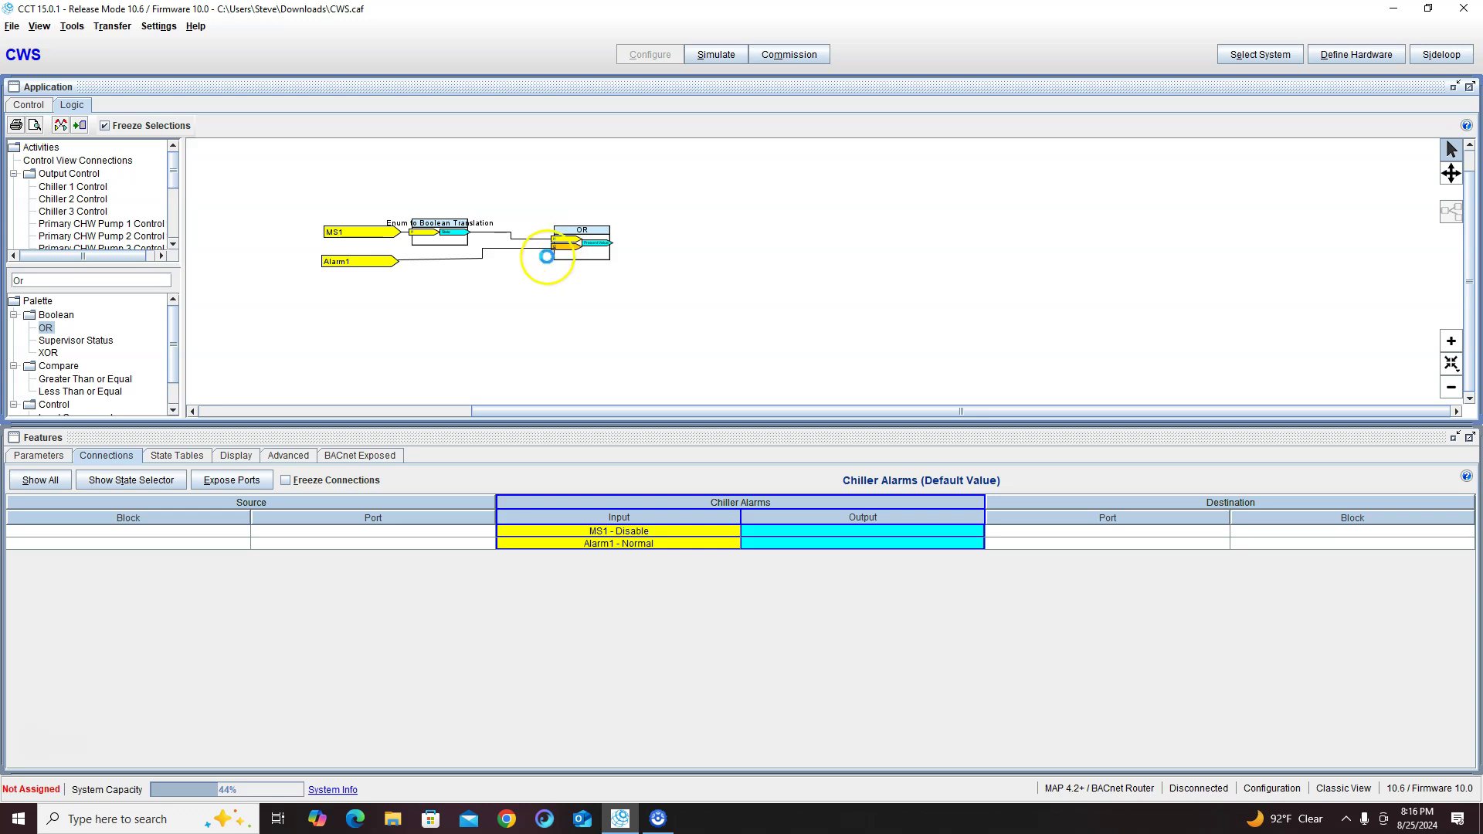
Step: Review both Enum to Boolean Translation blocks, mapping Enable and Alarm to True
double_click(429, 237)
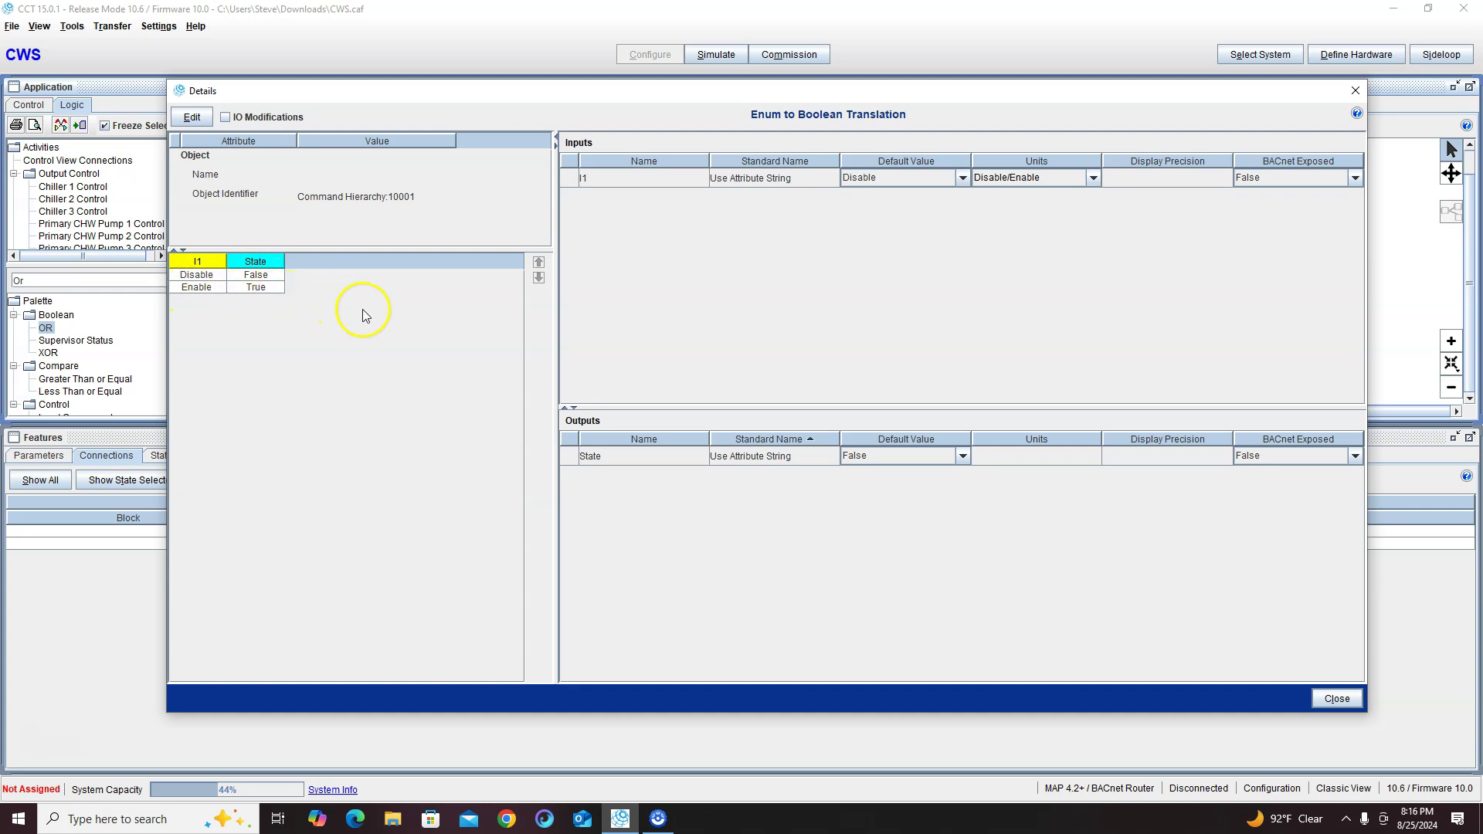
click(1355, 90)
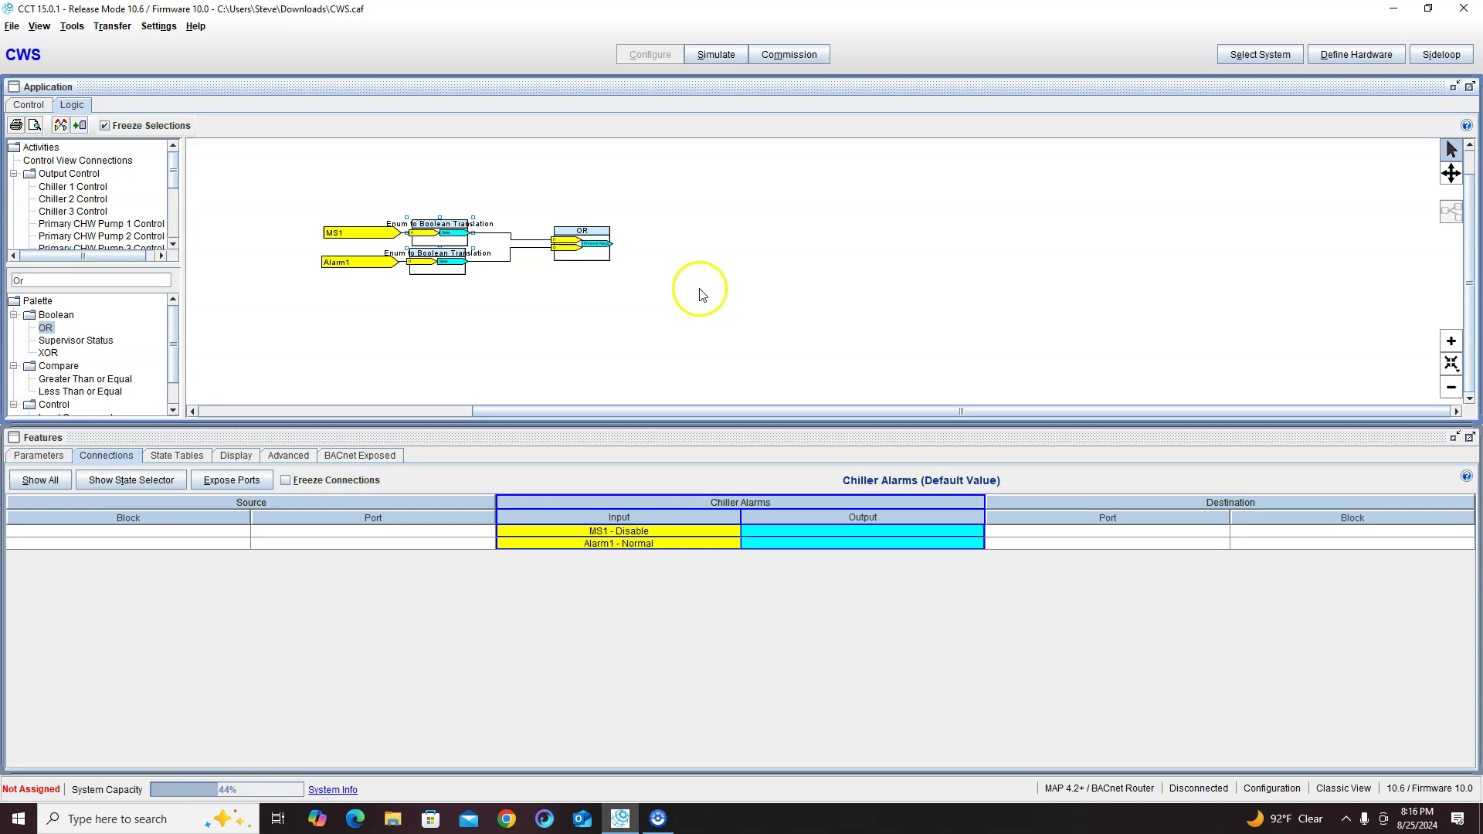
double_click(443, 266)
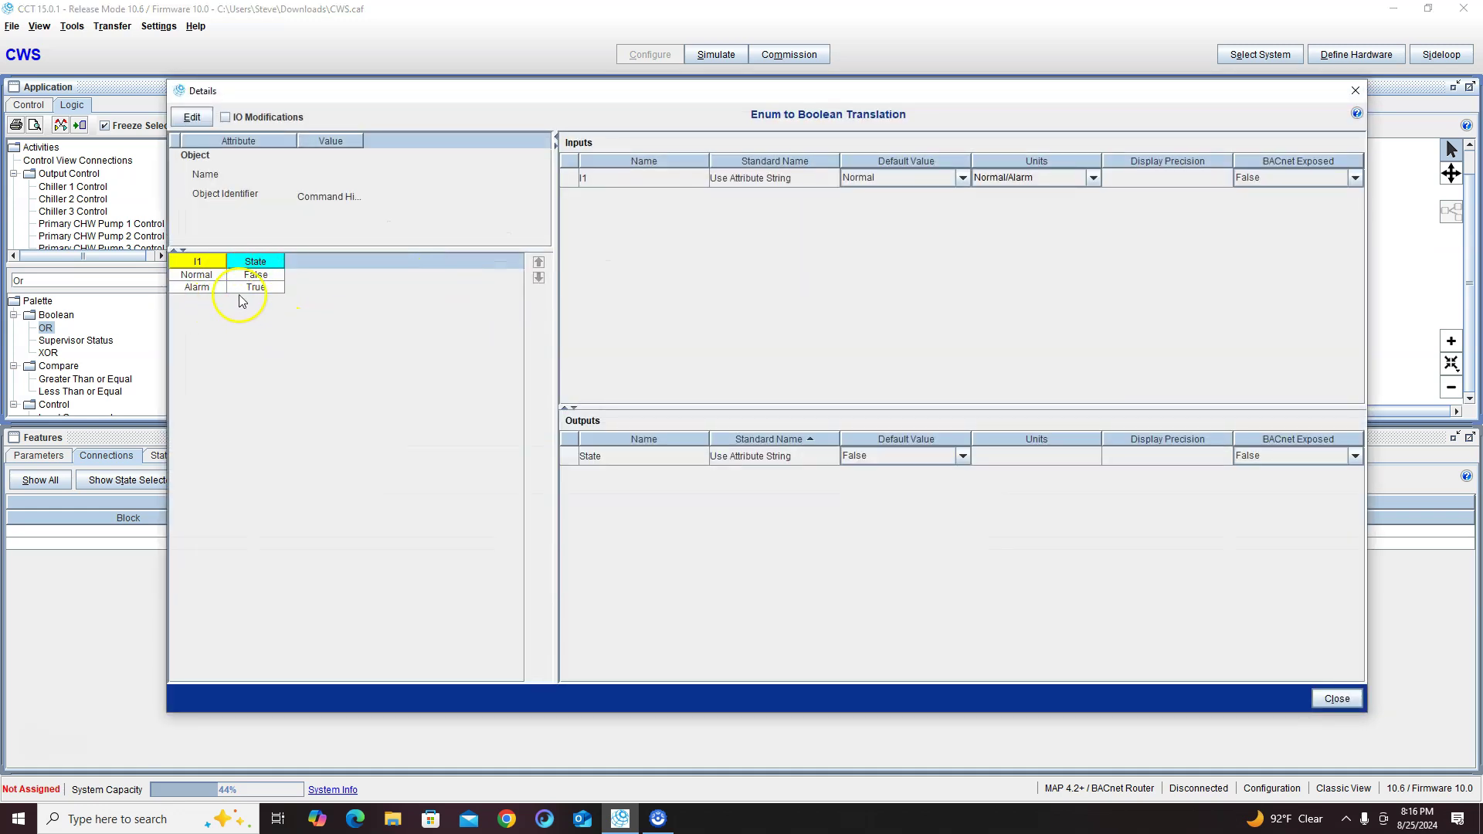
click(1355, 91)
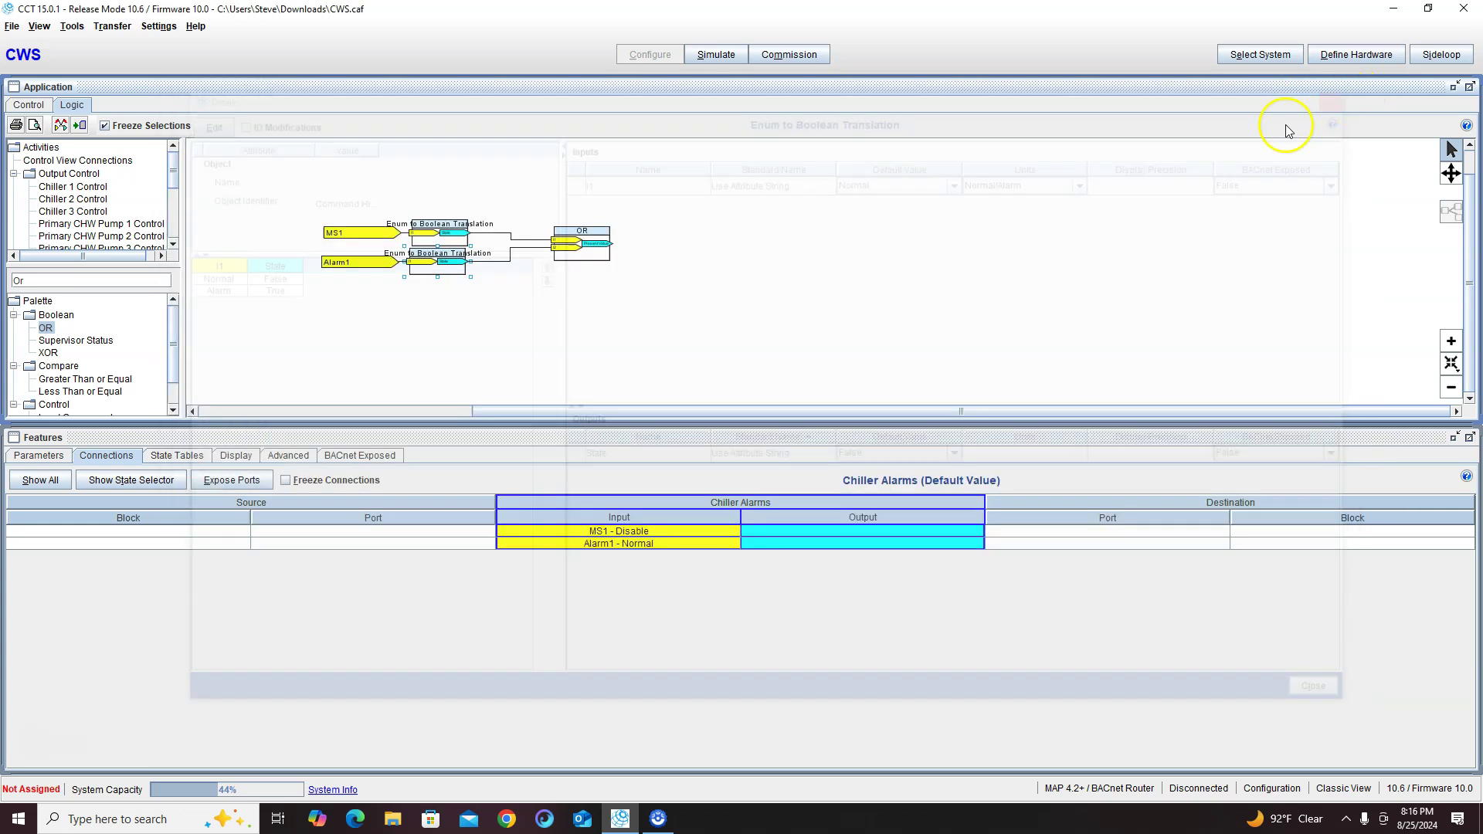
Step: Remap MS1's translation to Disable=True and Enable=False, then recheck Alarm1's translation
double_click(438, 246)
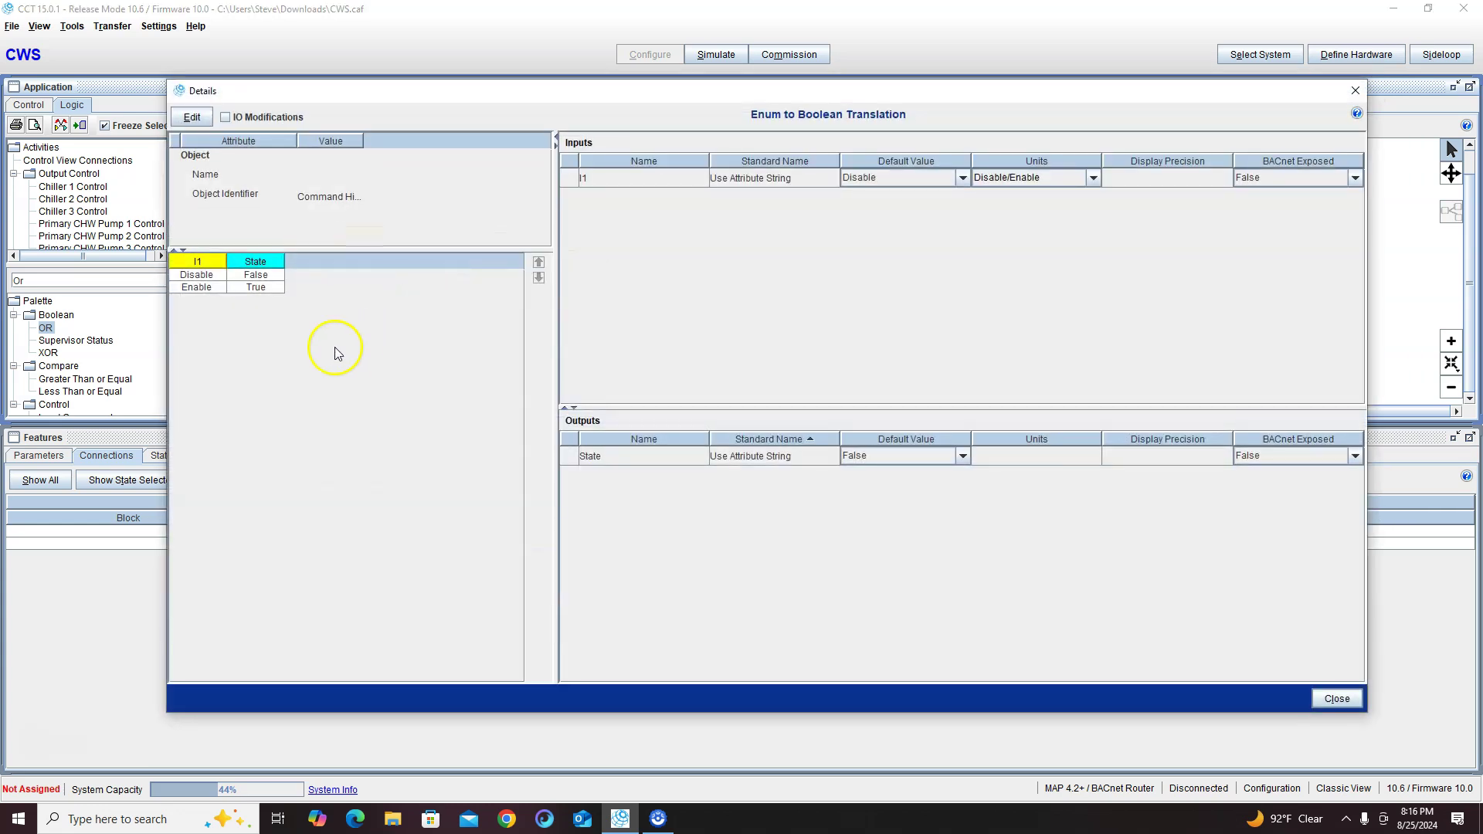
click(192, 117)
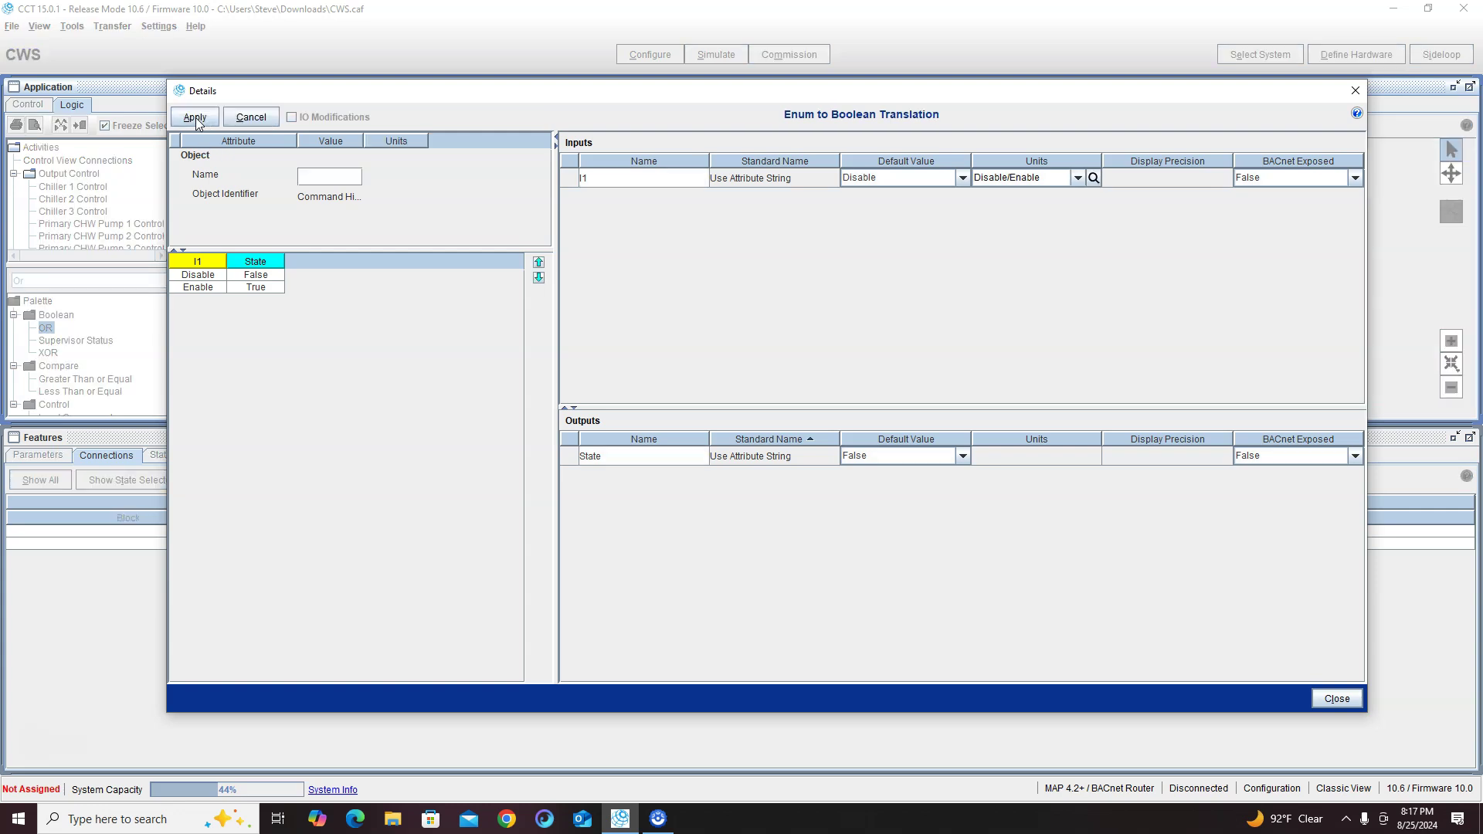
click(259, 275)
click(261, 290)
click(259, 287)
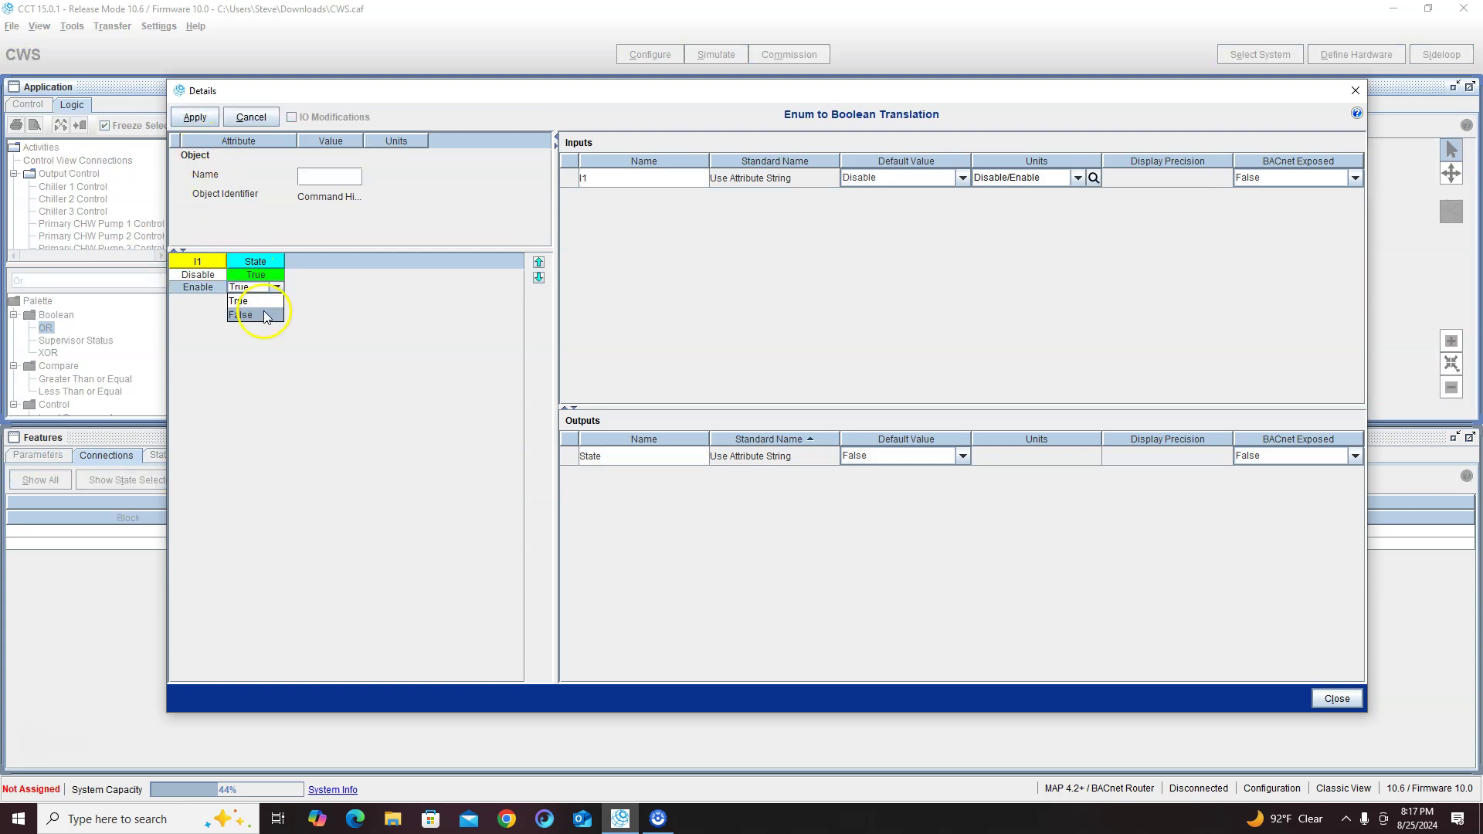
click(263, 314)
click(194, 118)
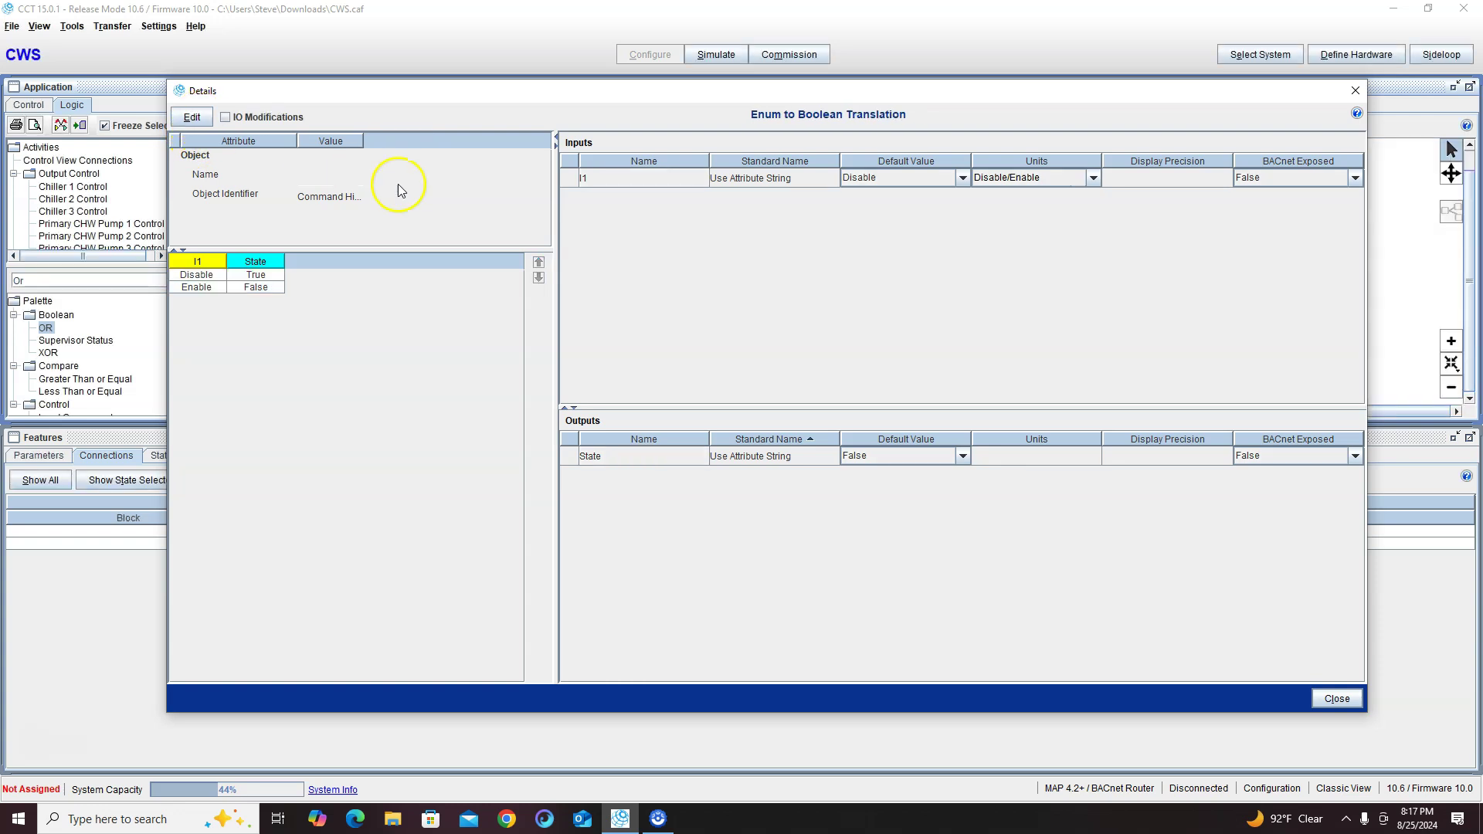
click(1353, 91)
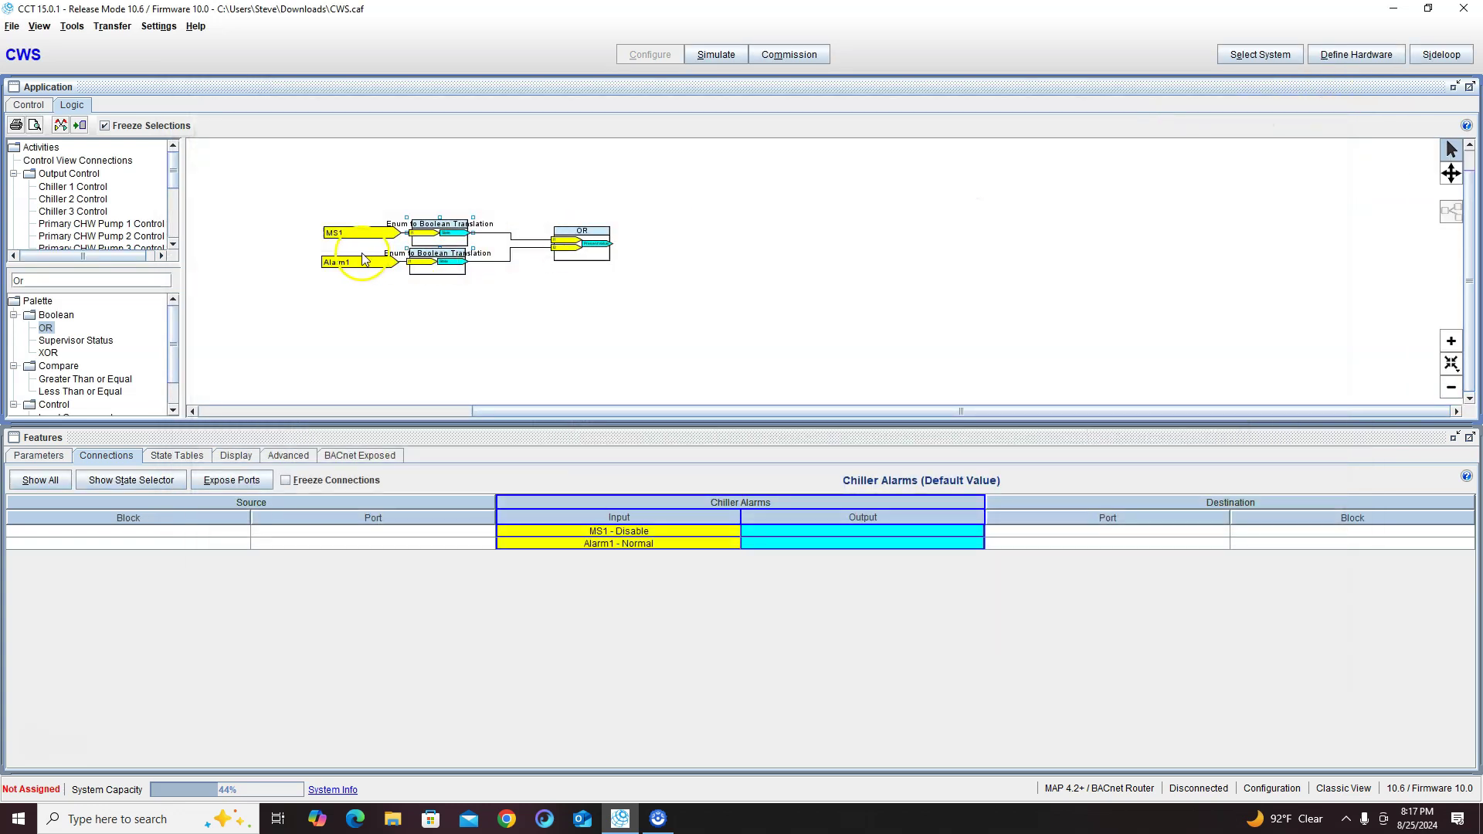
double_click(437, 271)
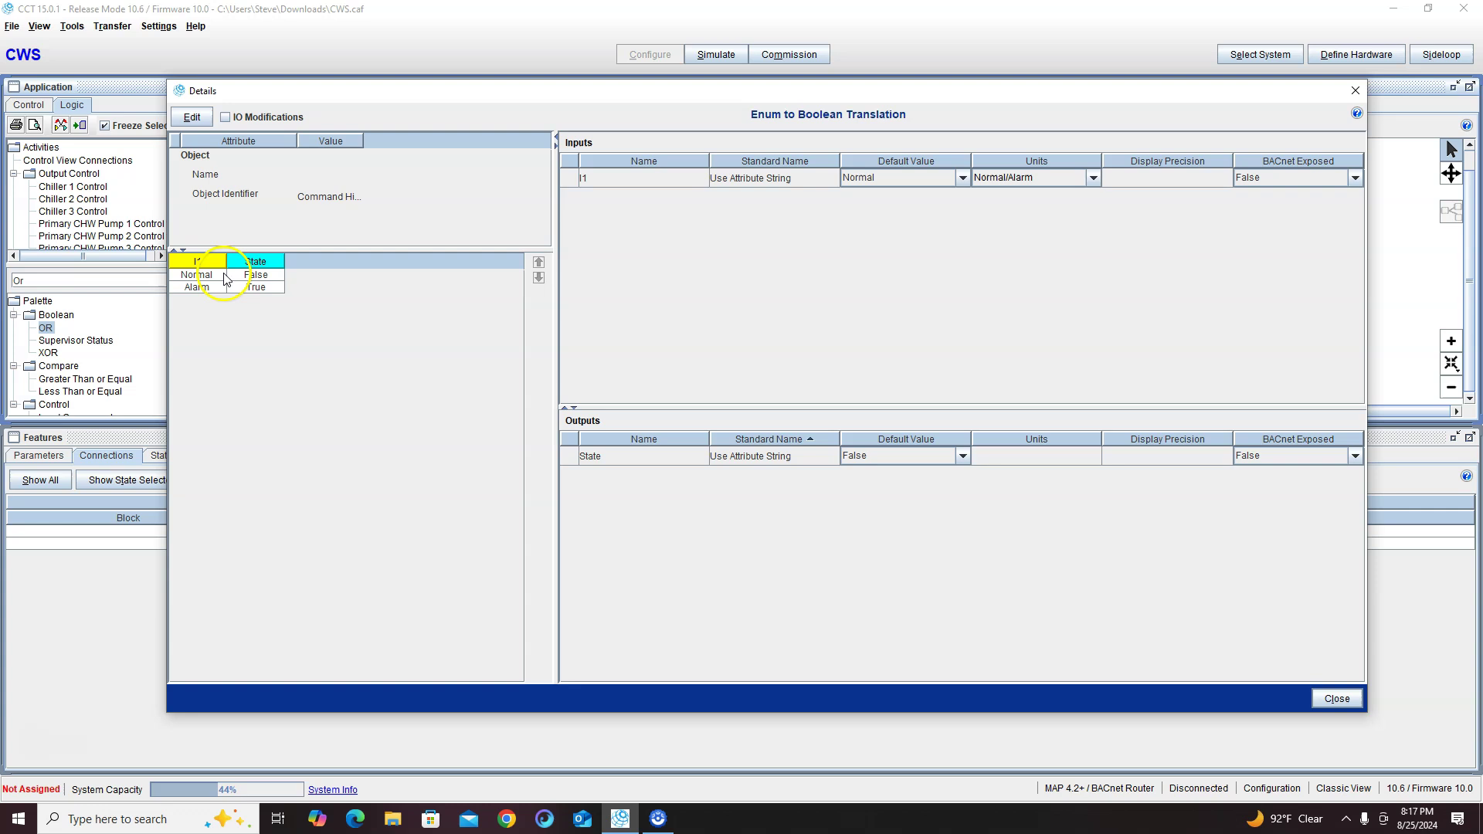
click(1354, 91)
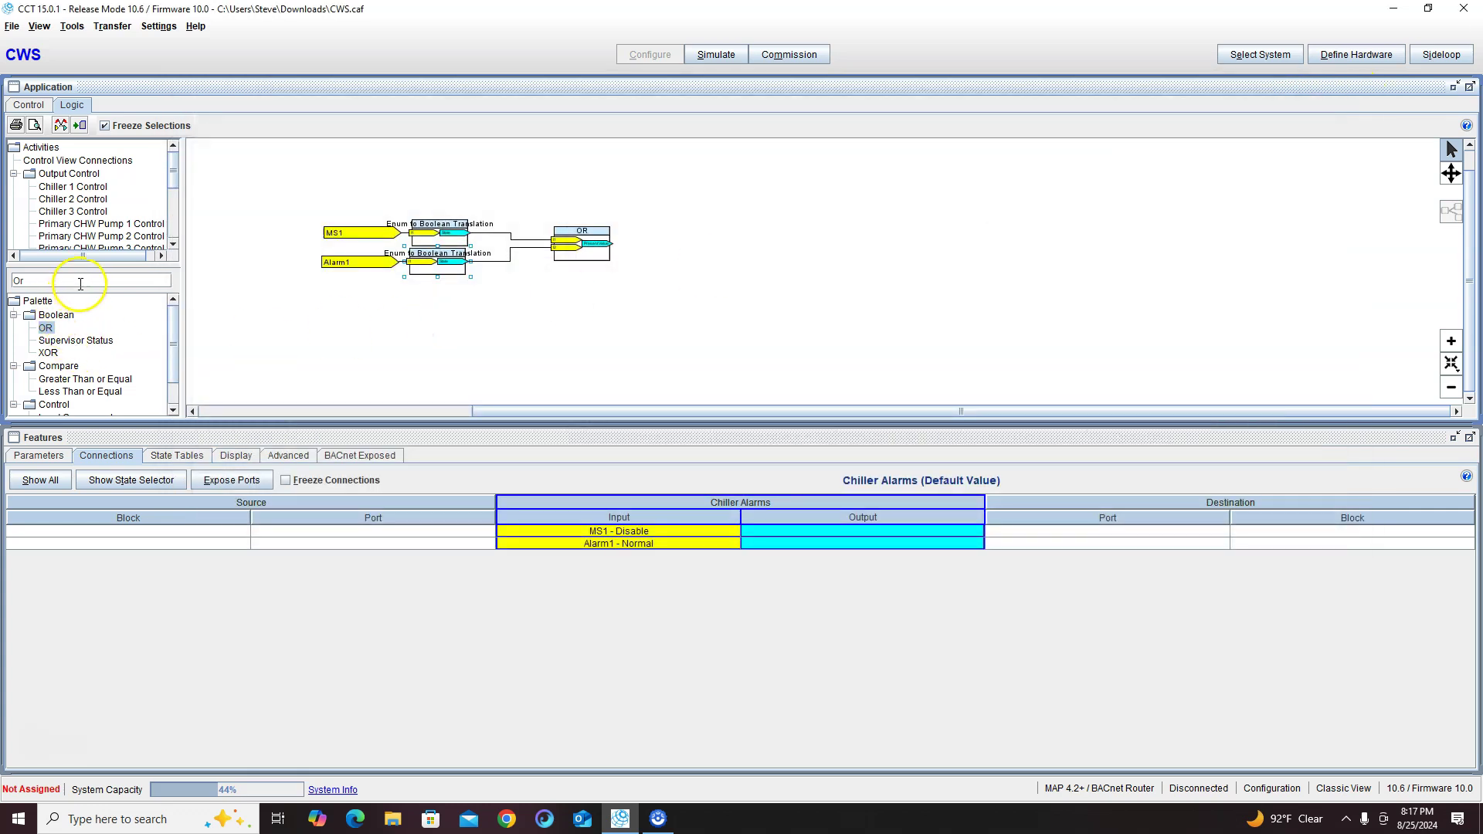
Step: Place an Output (Enum) block on the Chiller Alarms canvas right of the OR block
key(BackSpace)
key(BackSpace)
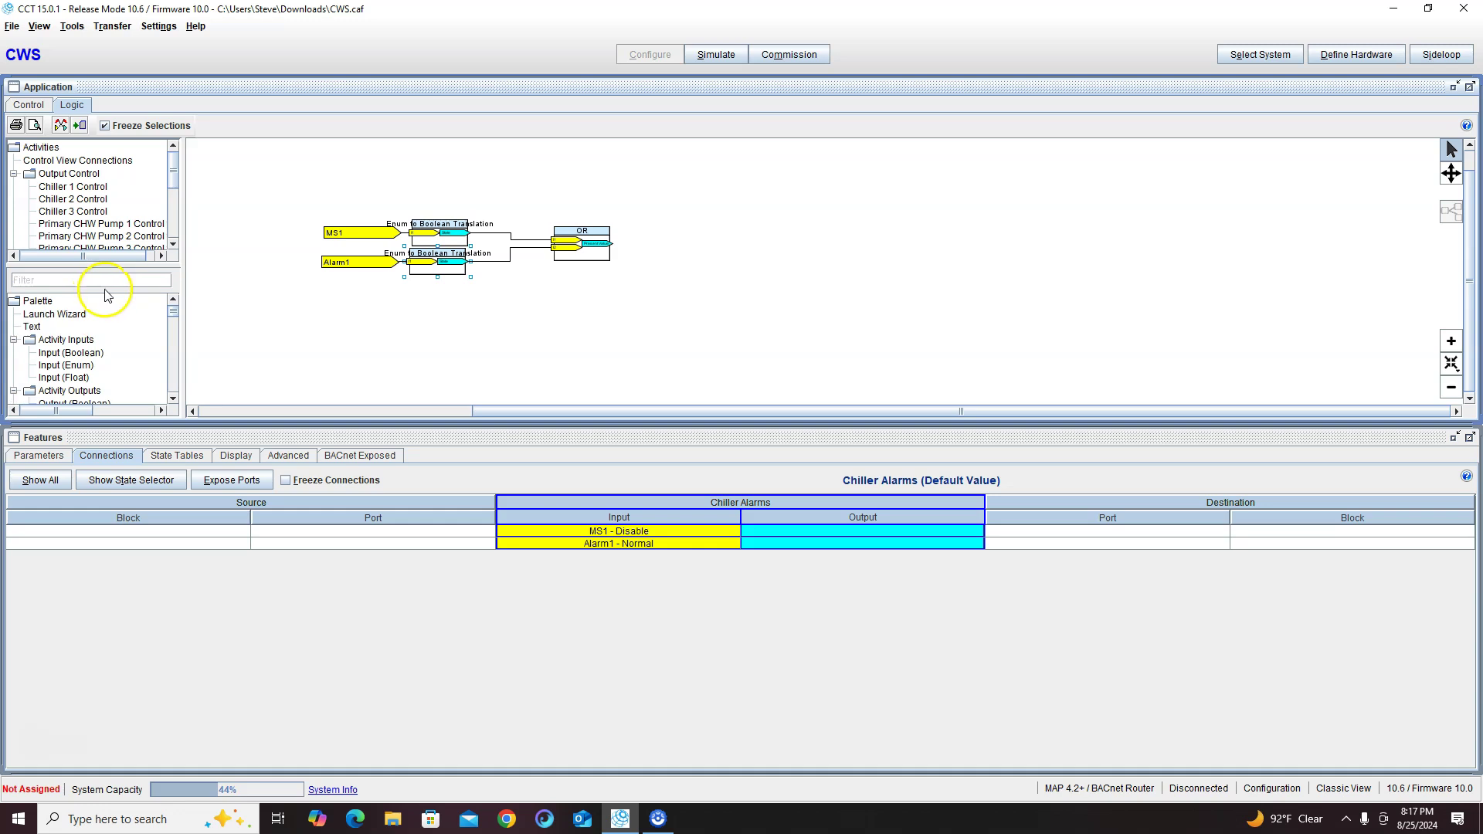
scroll(83, 371, down, 1)
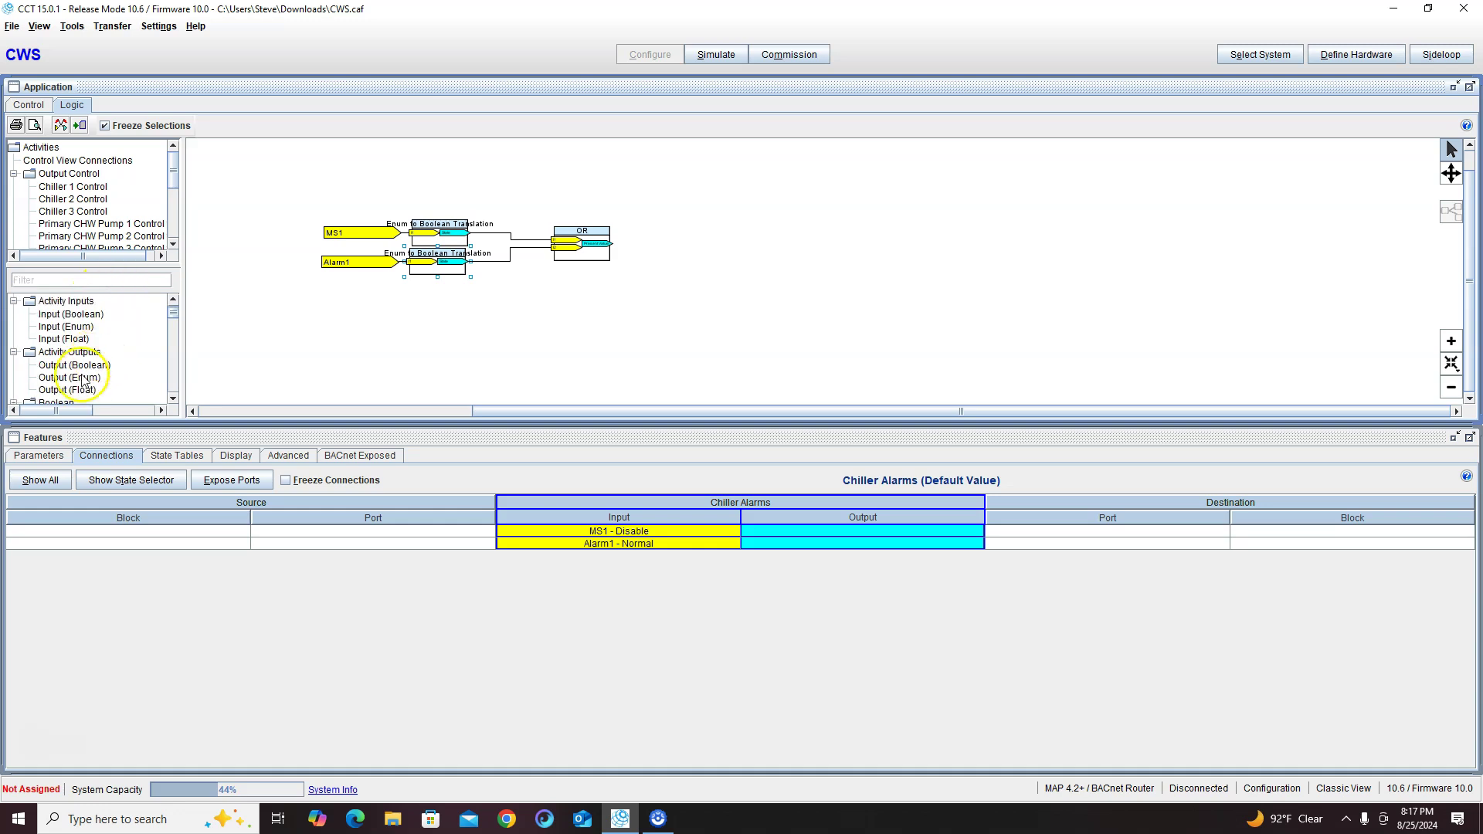
click(728, 249)
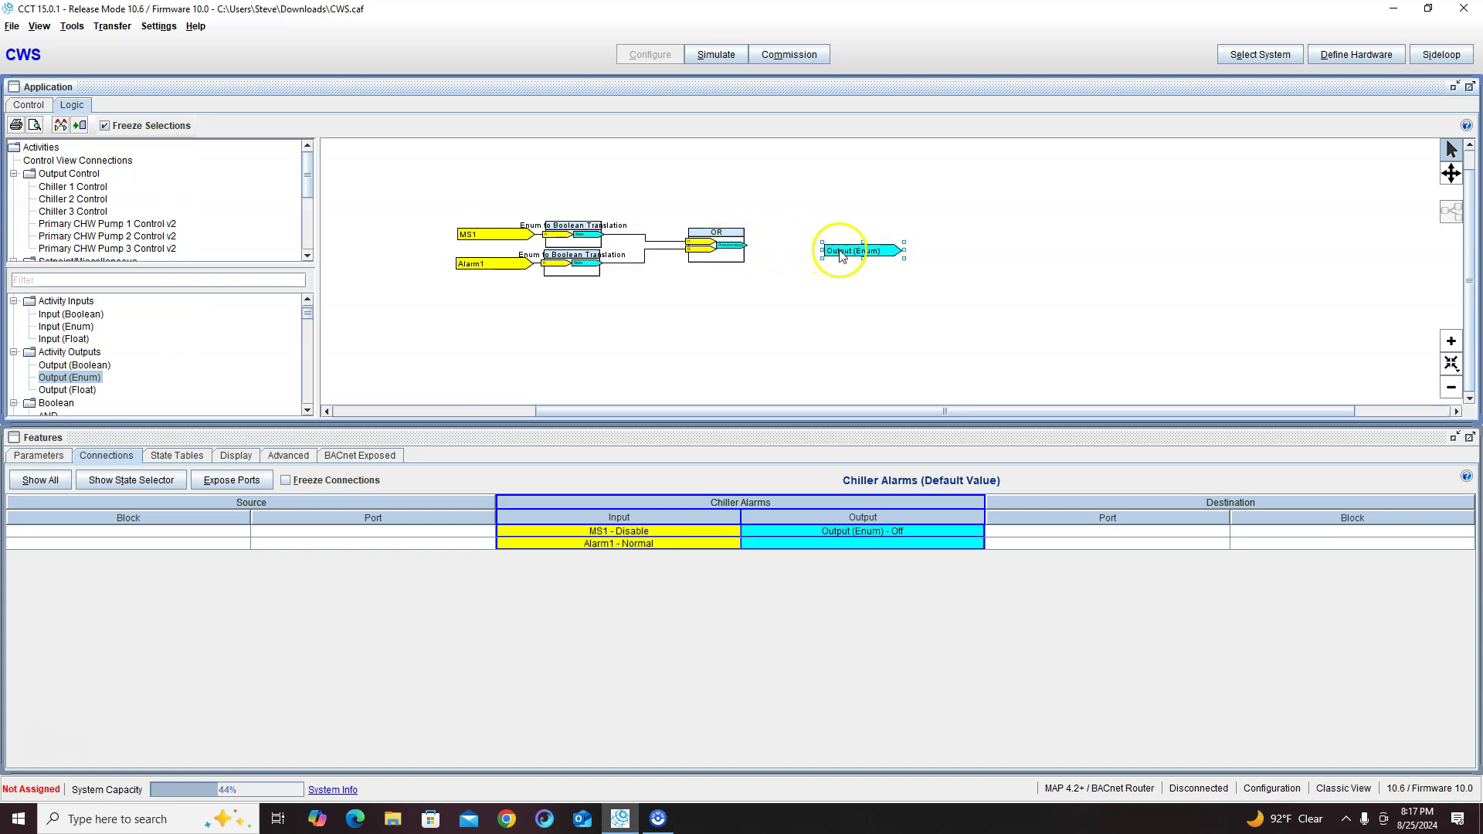
Step: Name the Output (Enum) block MS1 with Disable/Enable states, defaulting to Disable
double_click(872, 248)
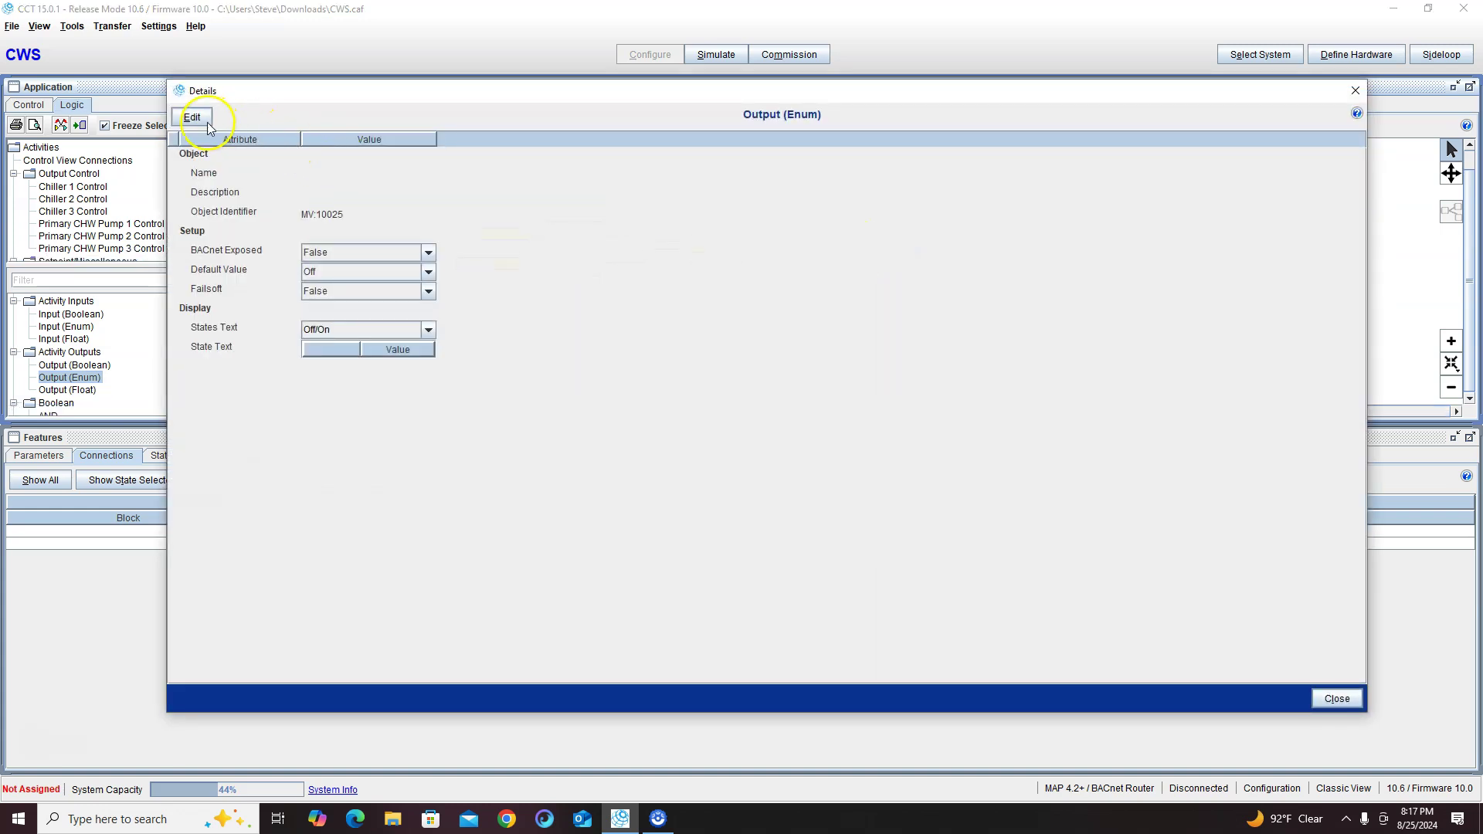
click(333, 331)
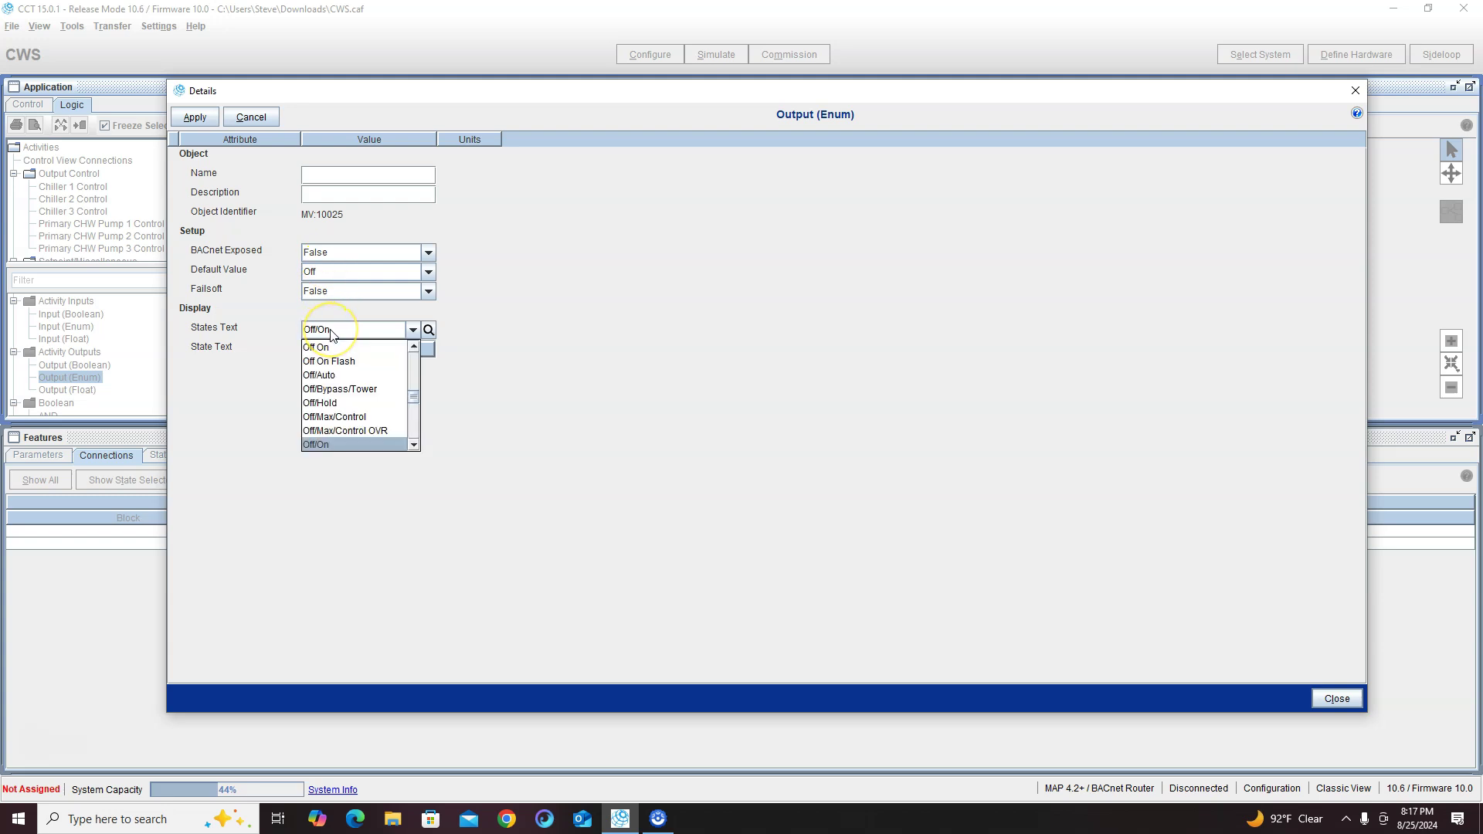
text(dis)
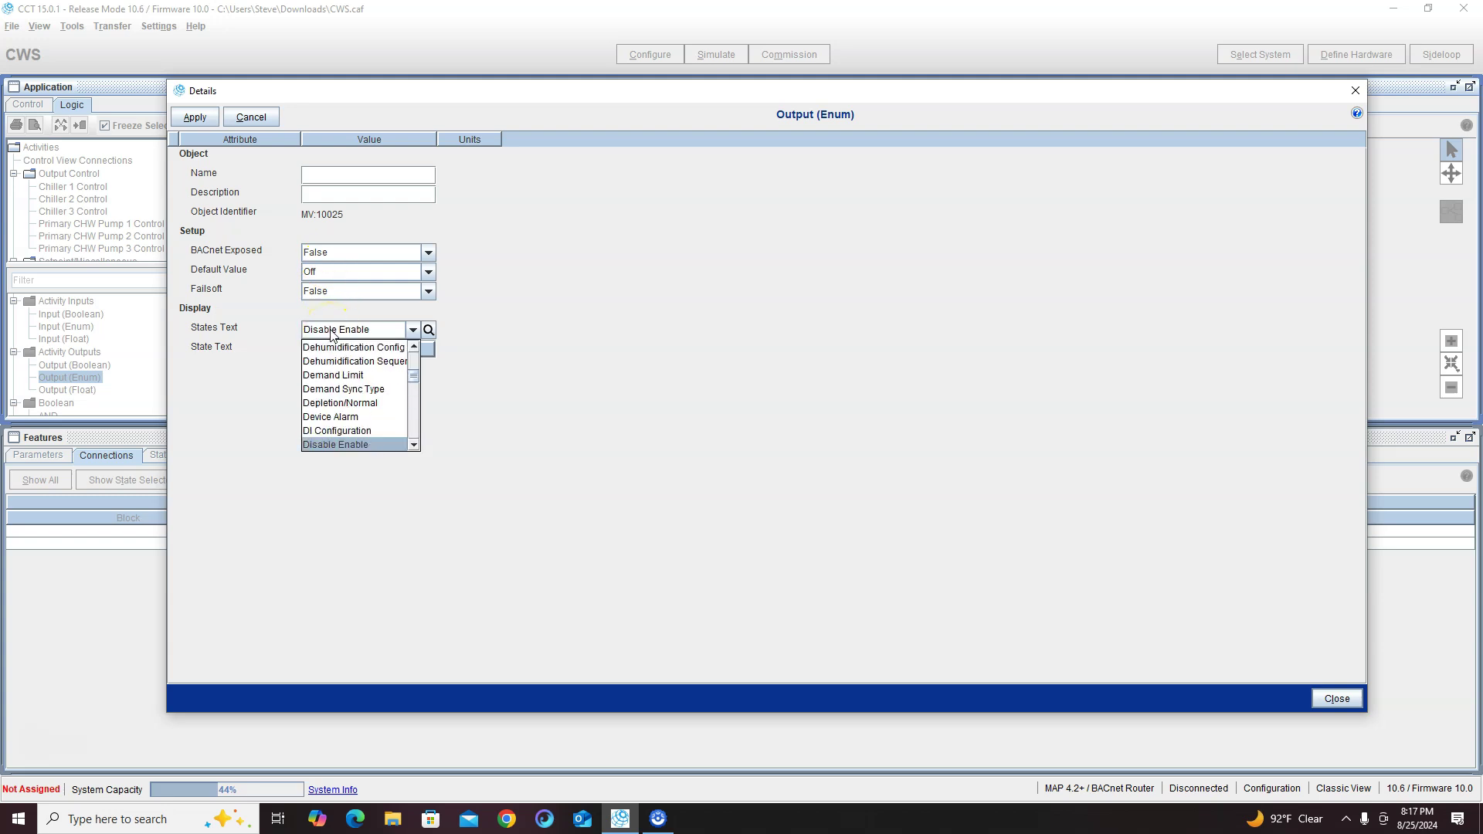
scroll(347, 386, down, 2)
click(362, 373)
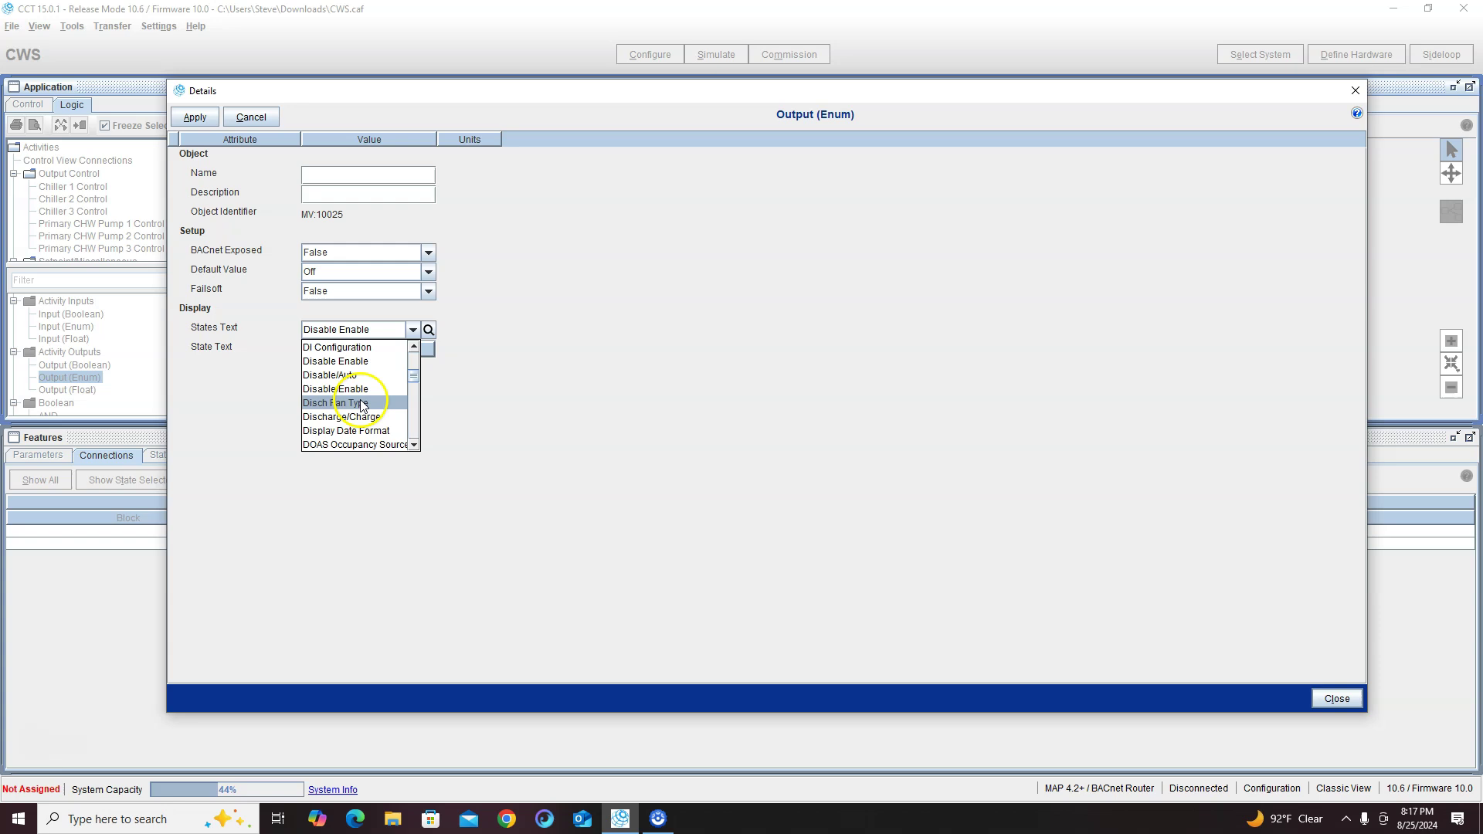
click(352, 389)
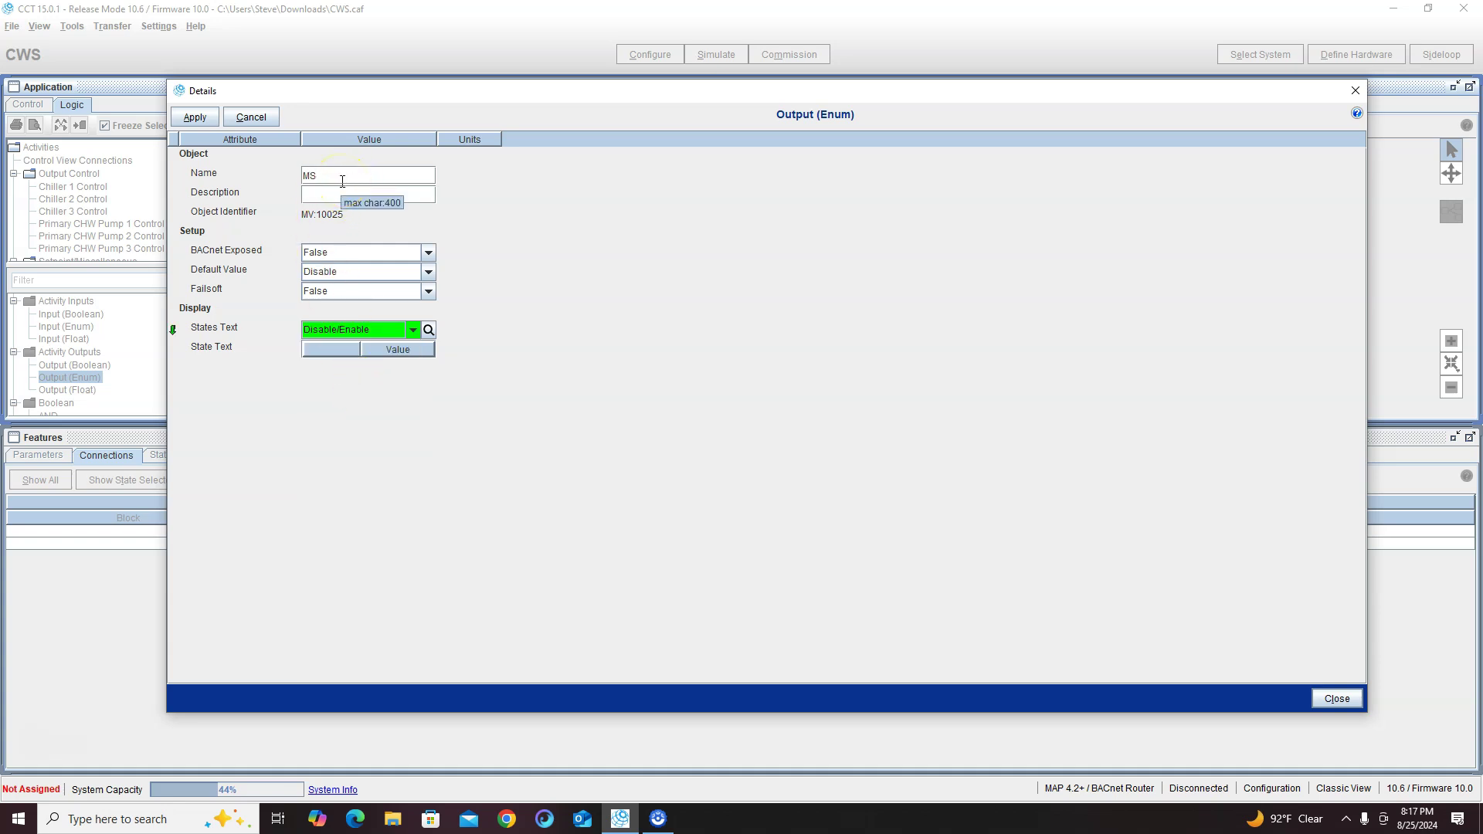
click(195, 118)
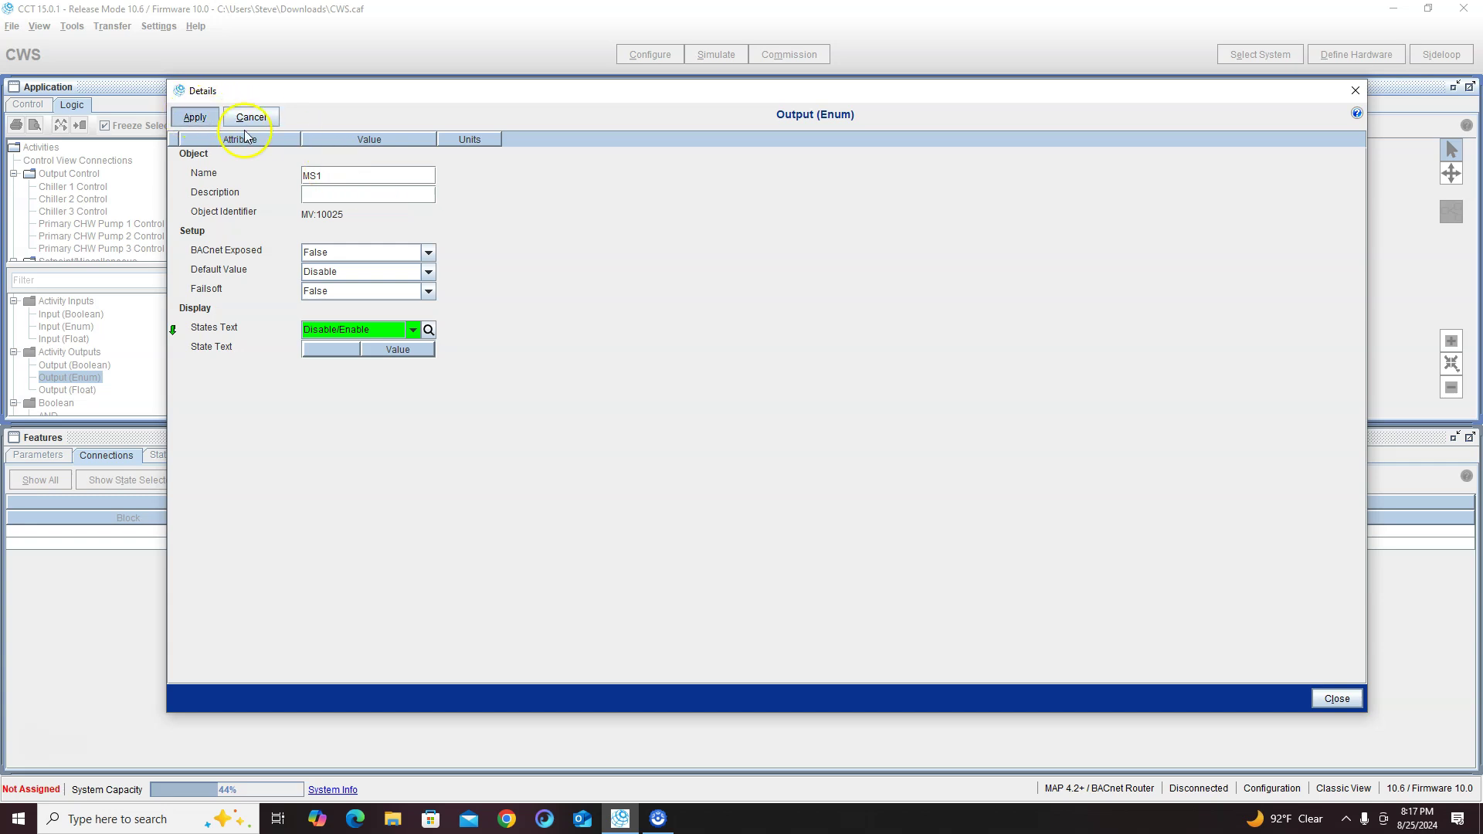
Step: Wire OR into MS1 and set the Boolean to Enum translation to False=Enable, True=Disable
click(1356, 91)
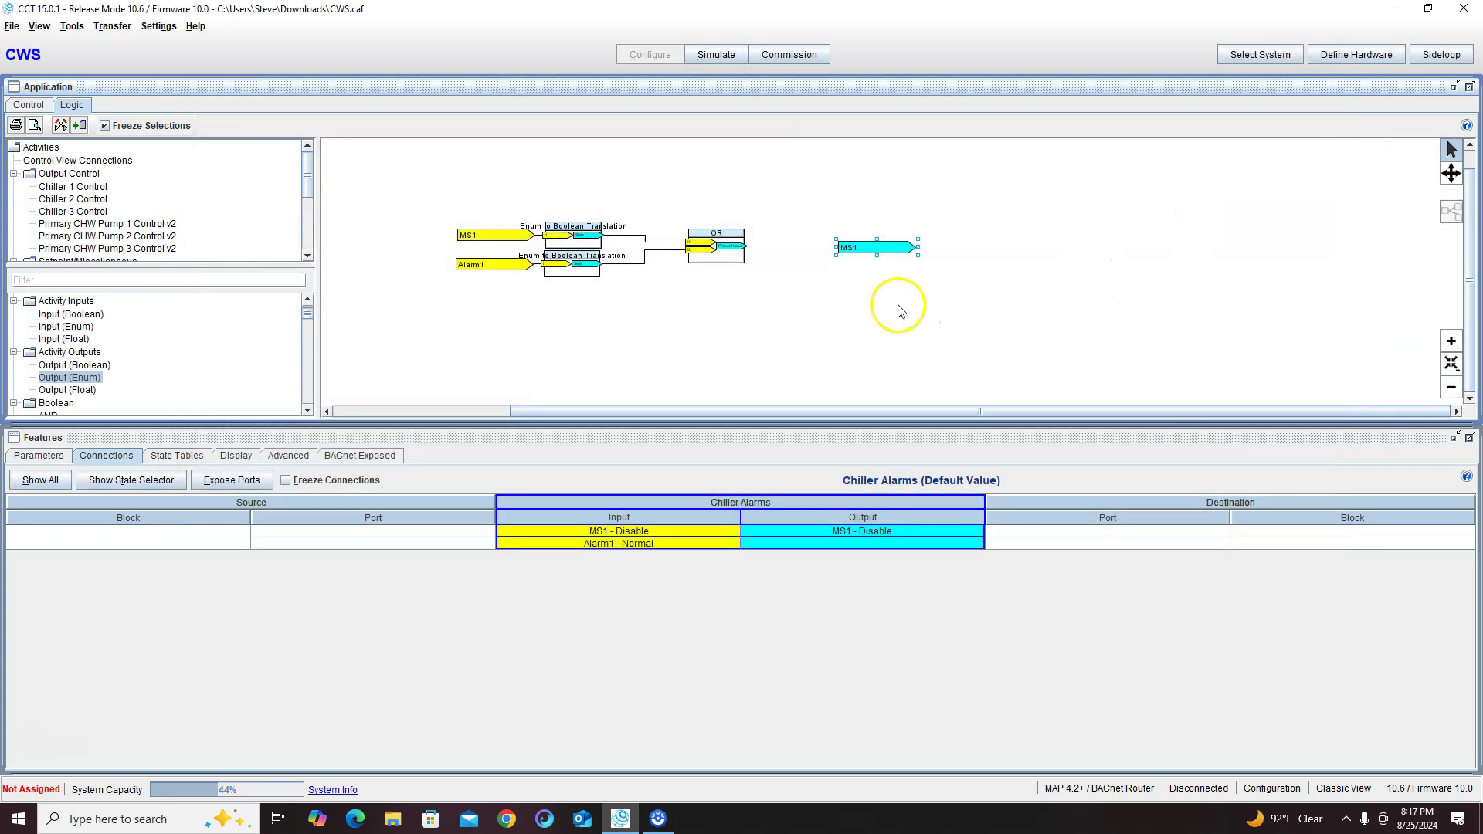
drag(746, 249, 912, 247)
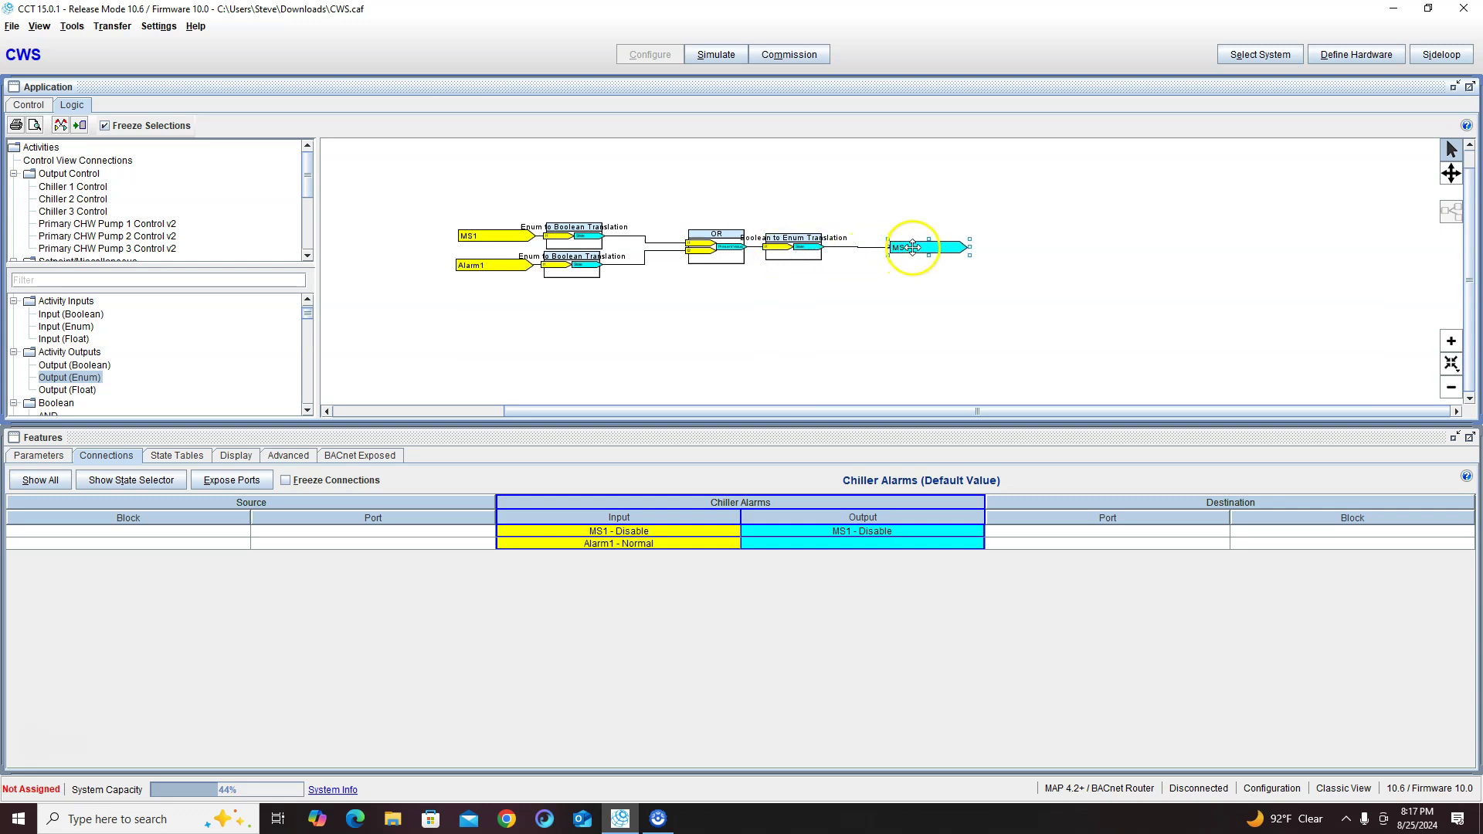
double_click(799, 247)
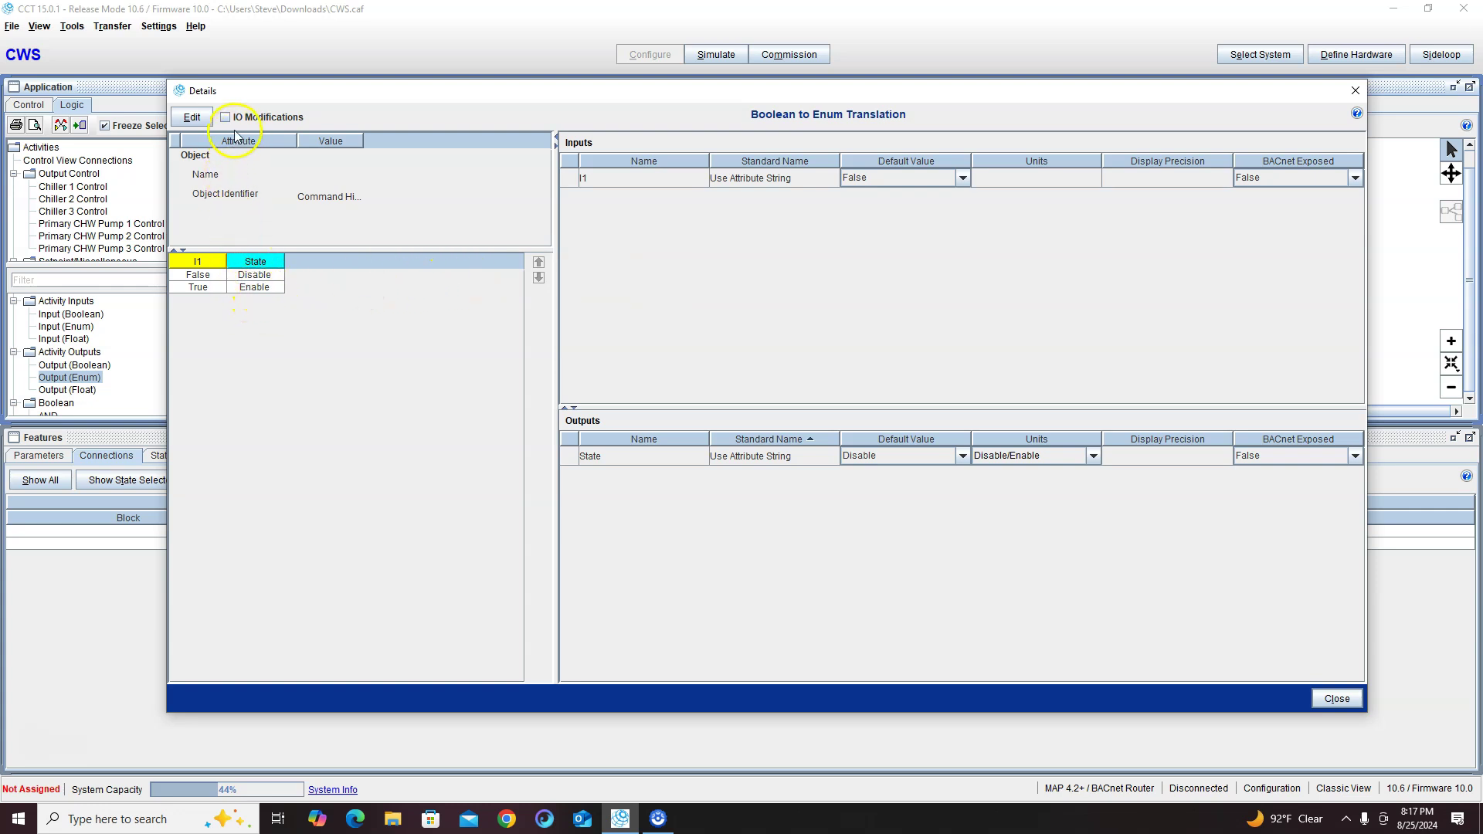
click(193, 118)
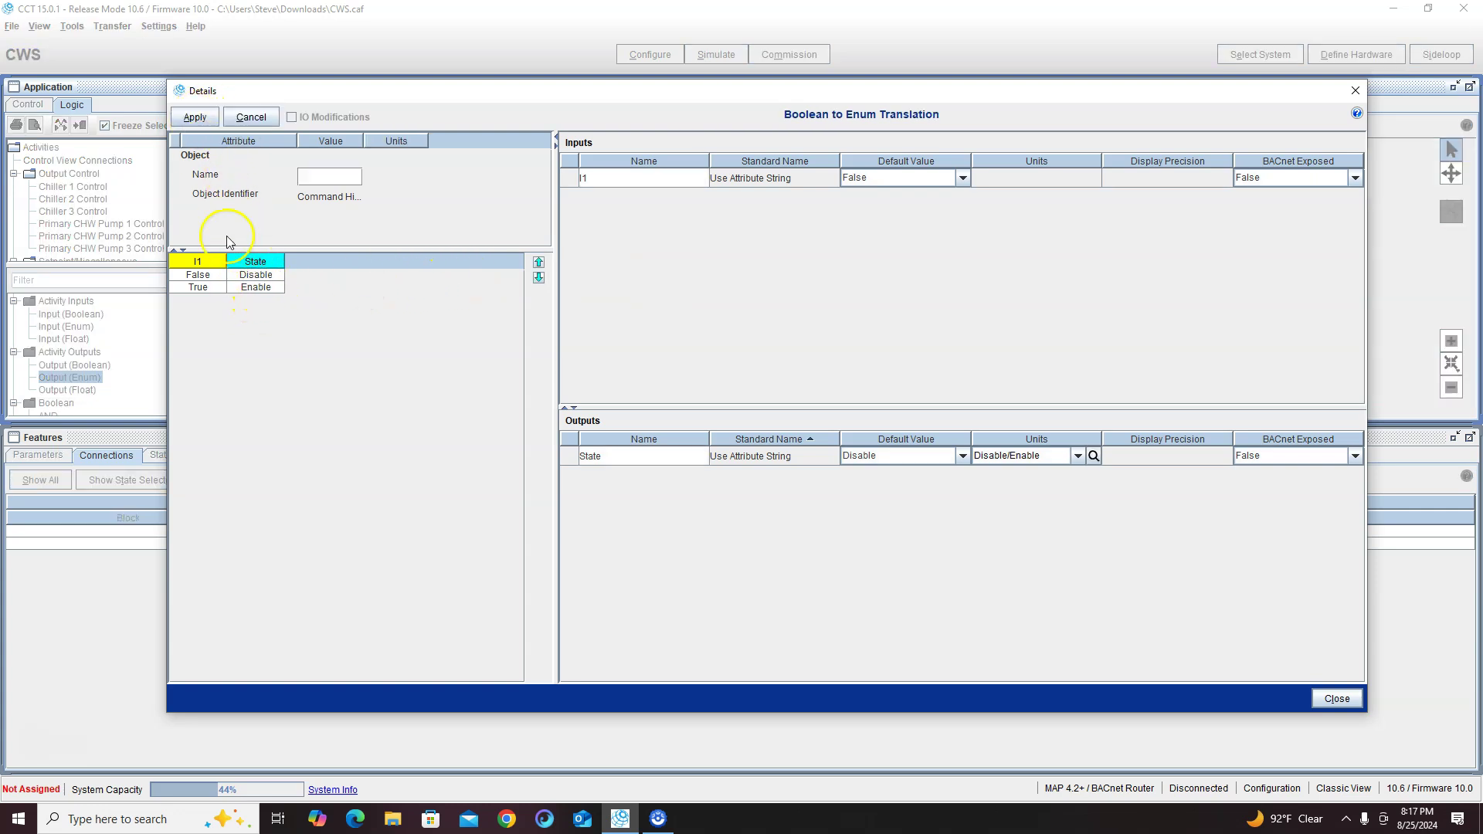
click(257, 276)
click(255, 302)
click(261, 287)
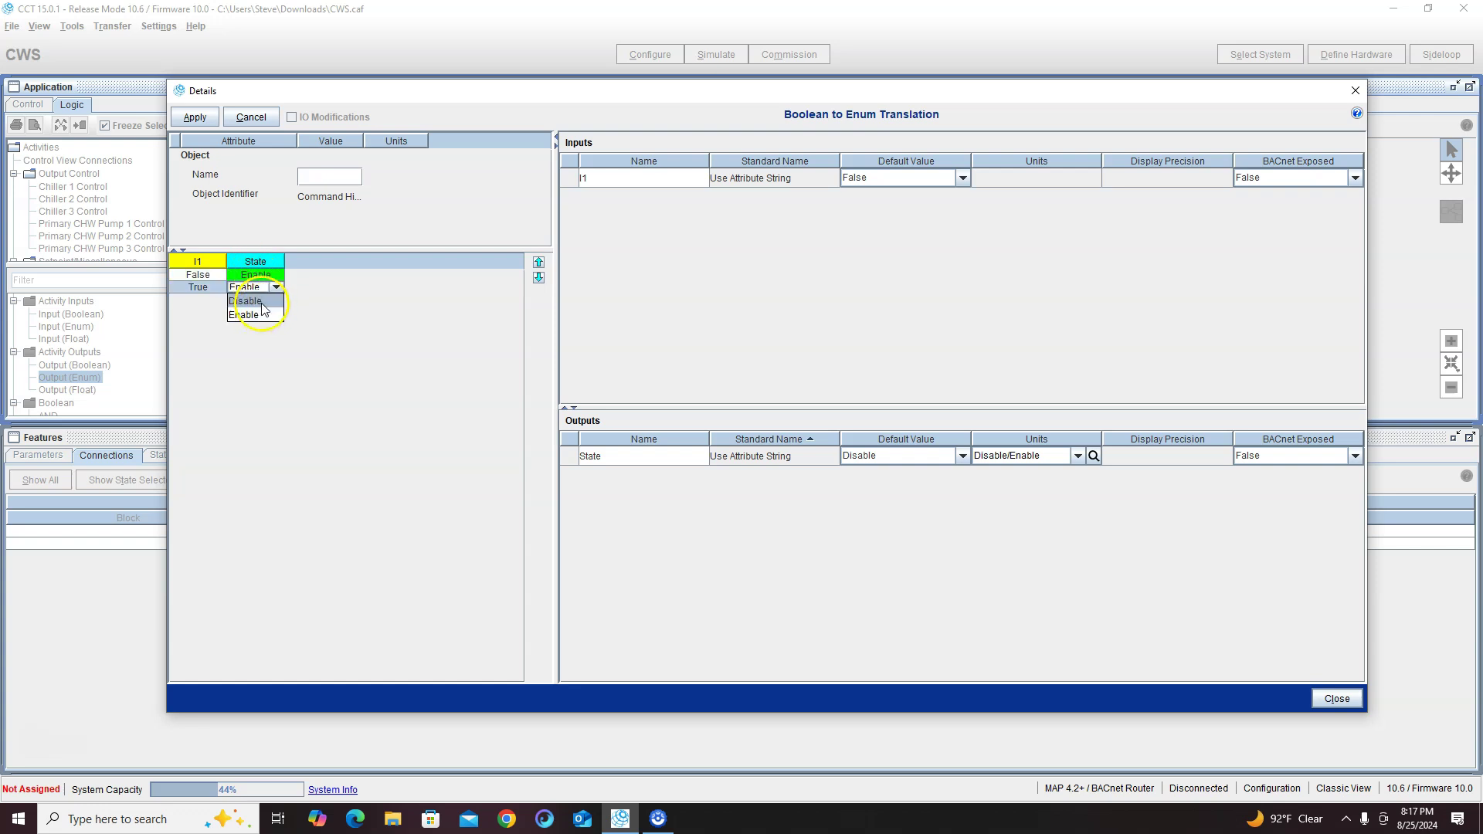
click(263, 302)
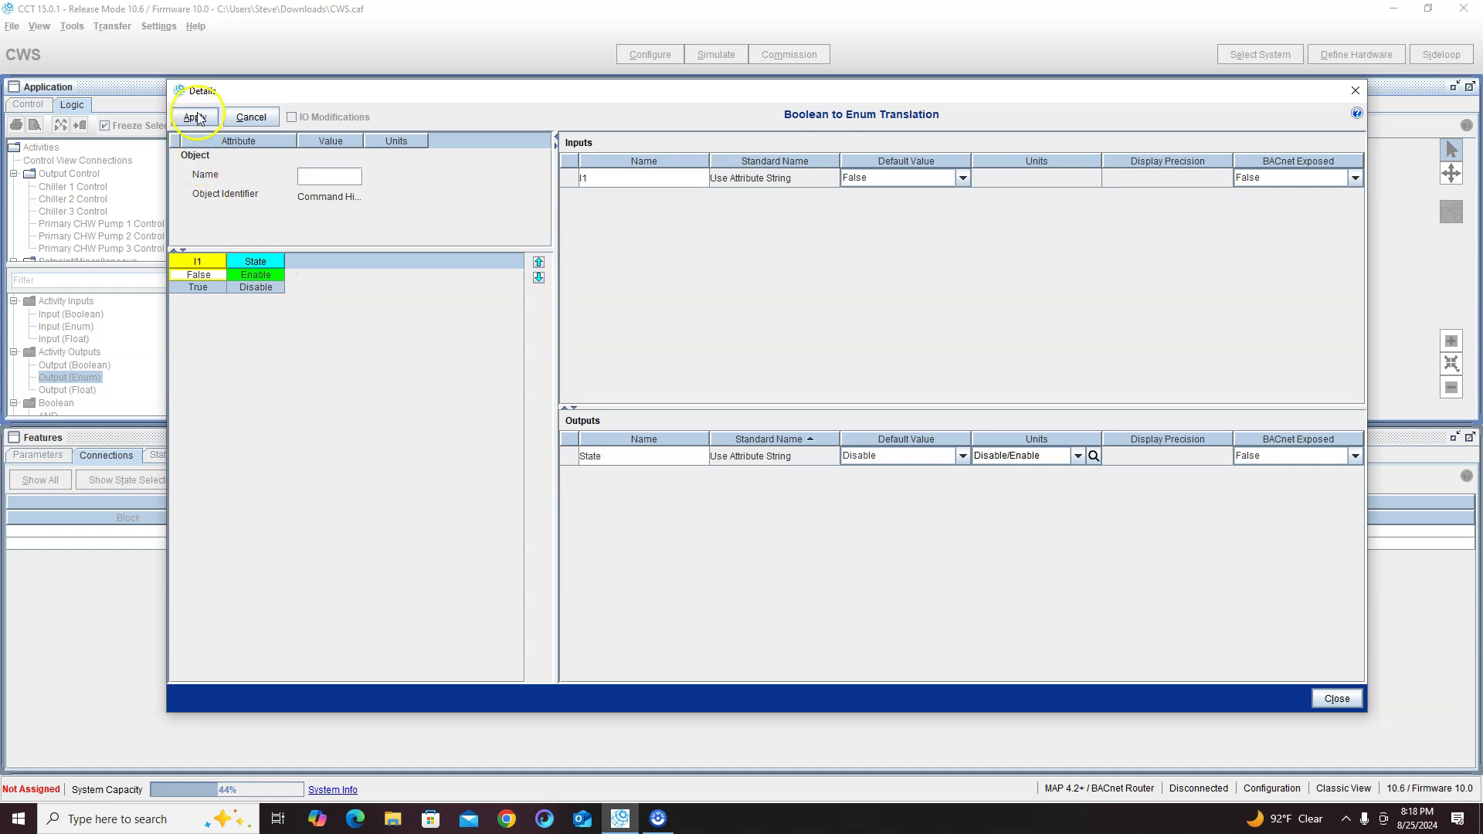
key(Return)
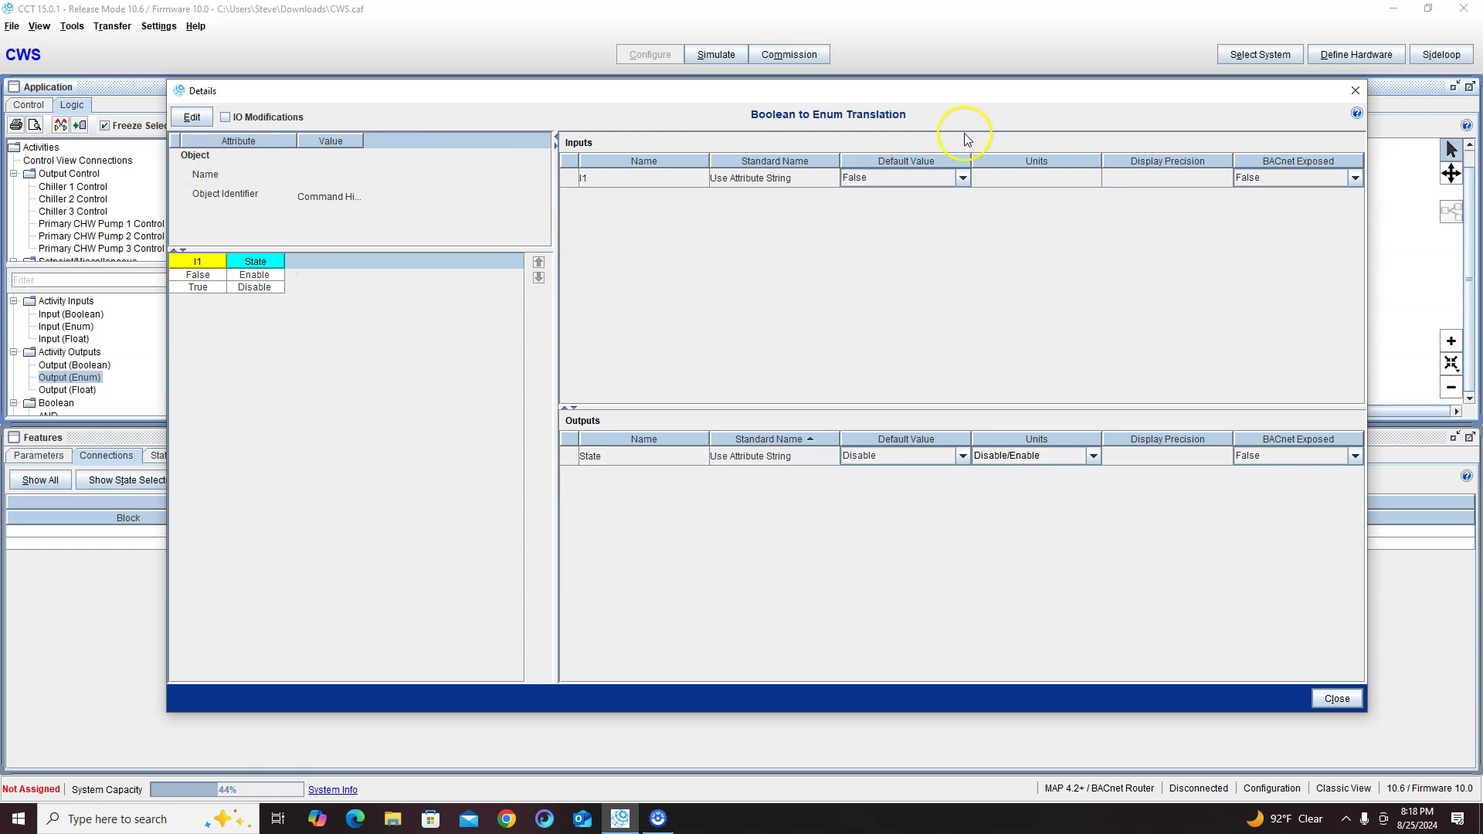
click(1355, 91)
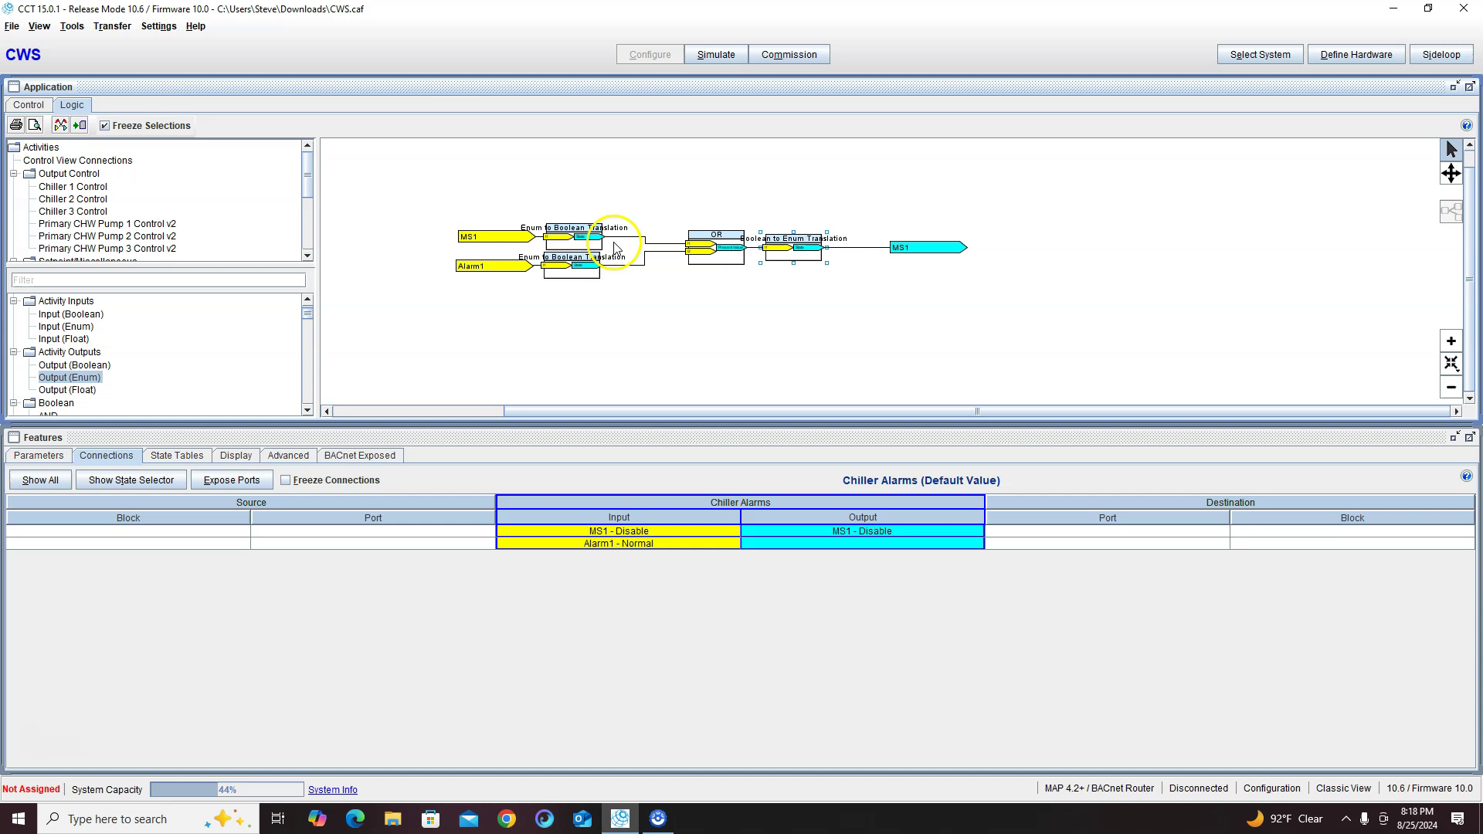
Step: Duplicate the whole alarm logic row and move the copy below the original
drag(430, 183, 1022, 316)
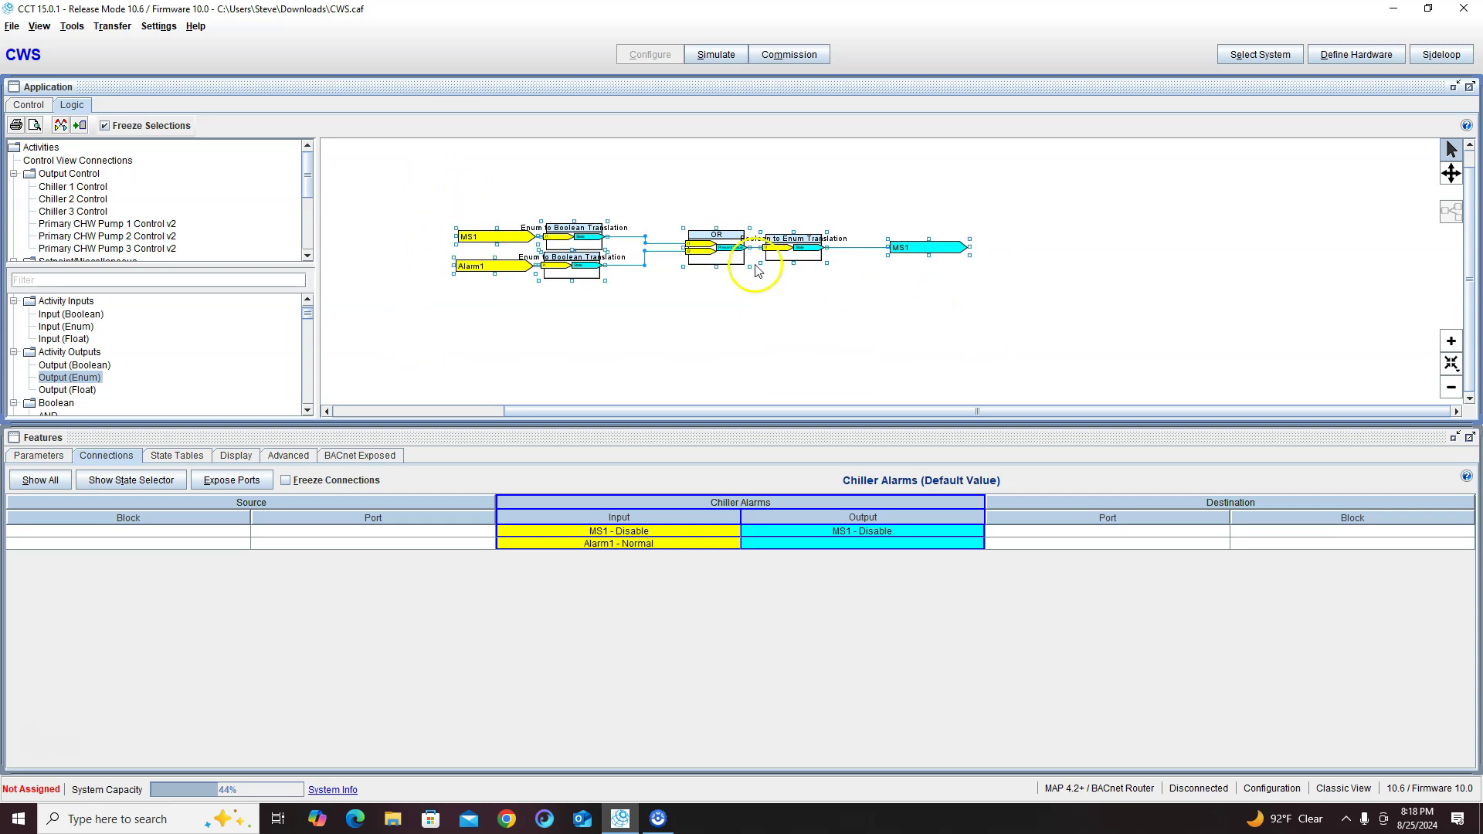
right_click(722, 255)
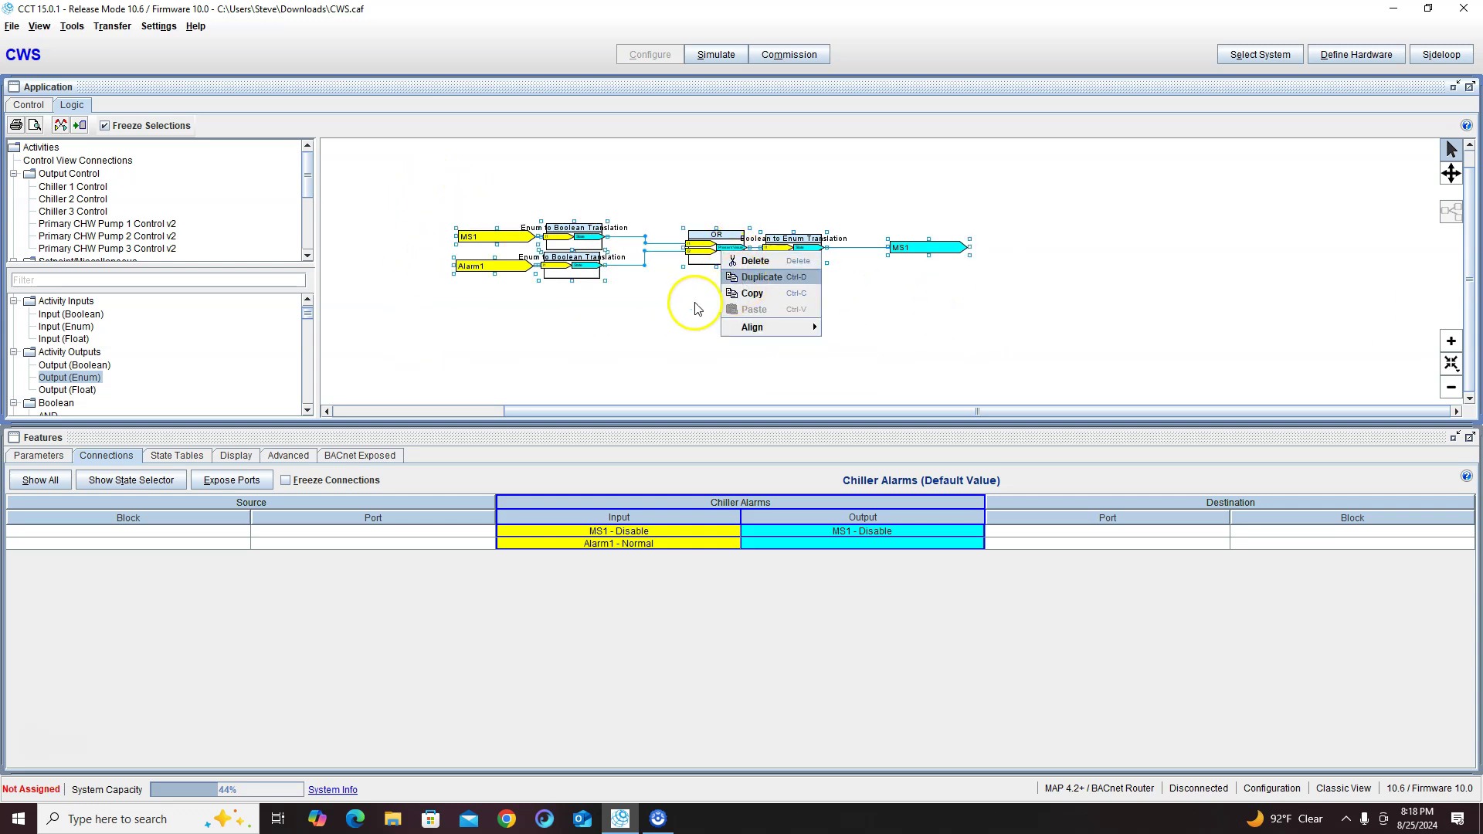
click(734, 276)
drag(718, 244, 701, 321)
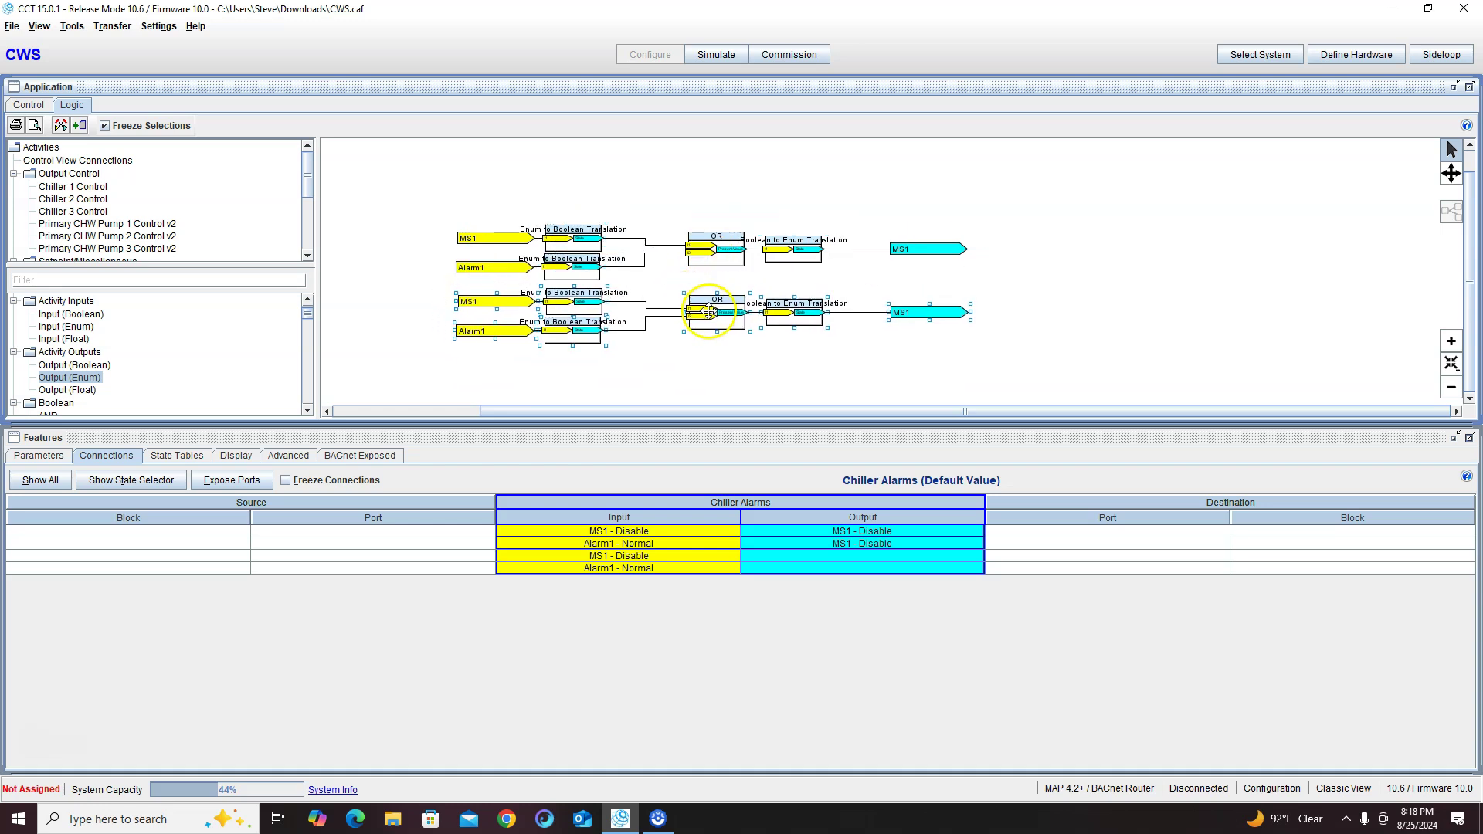
Step: Rename the copied blocks to inputs MS2 and Alarm2 and output MS2
double_click(491, 309)
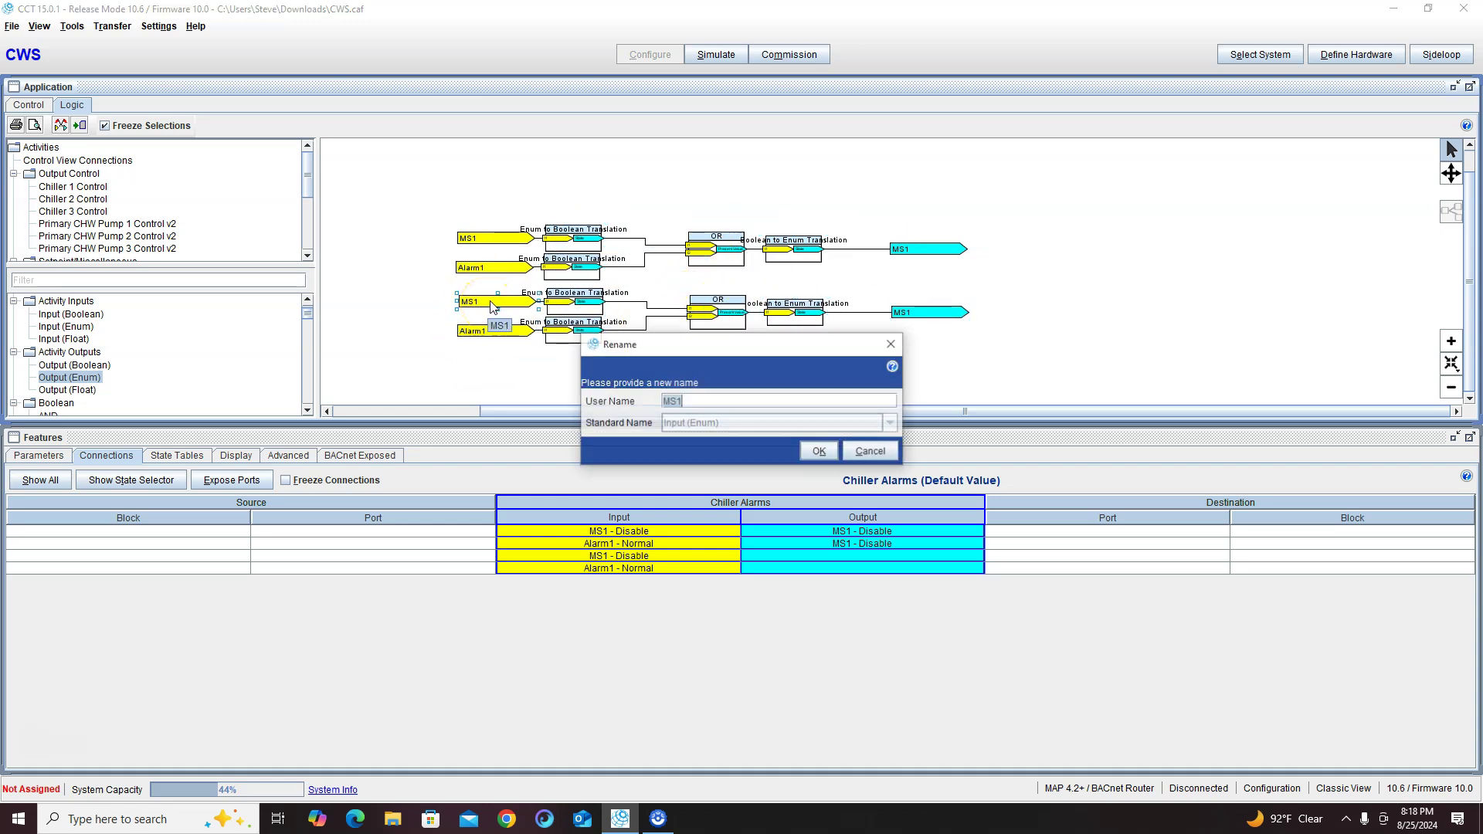
click(723, 401)
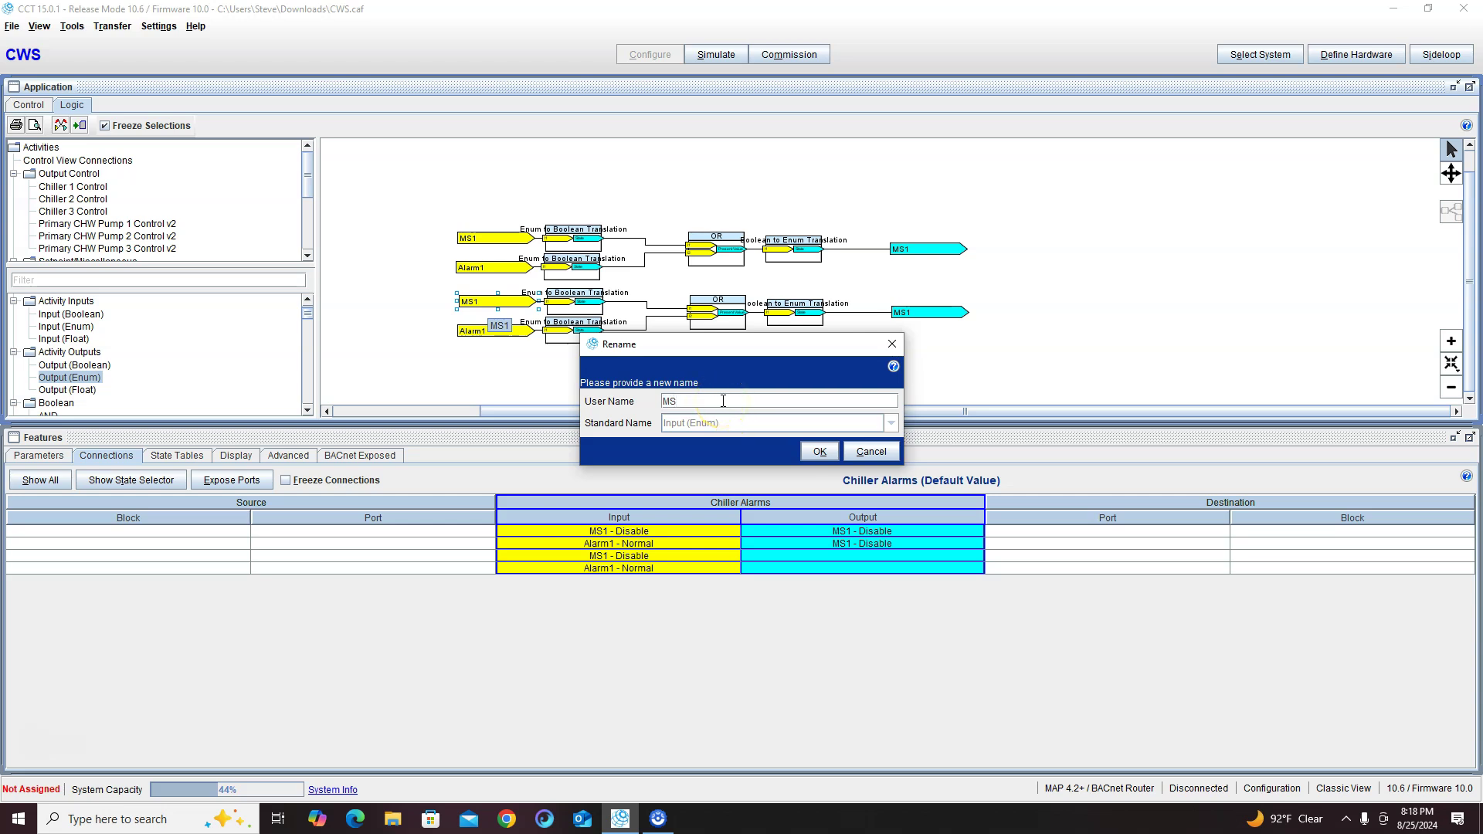
text(2)
click(817, 451)
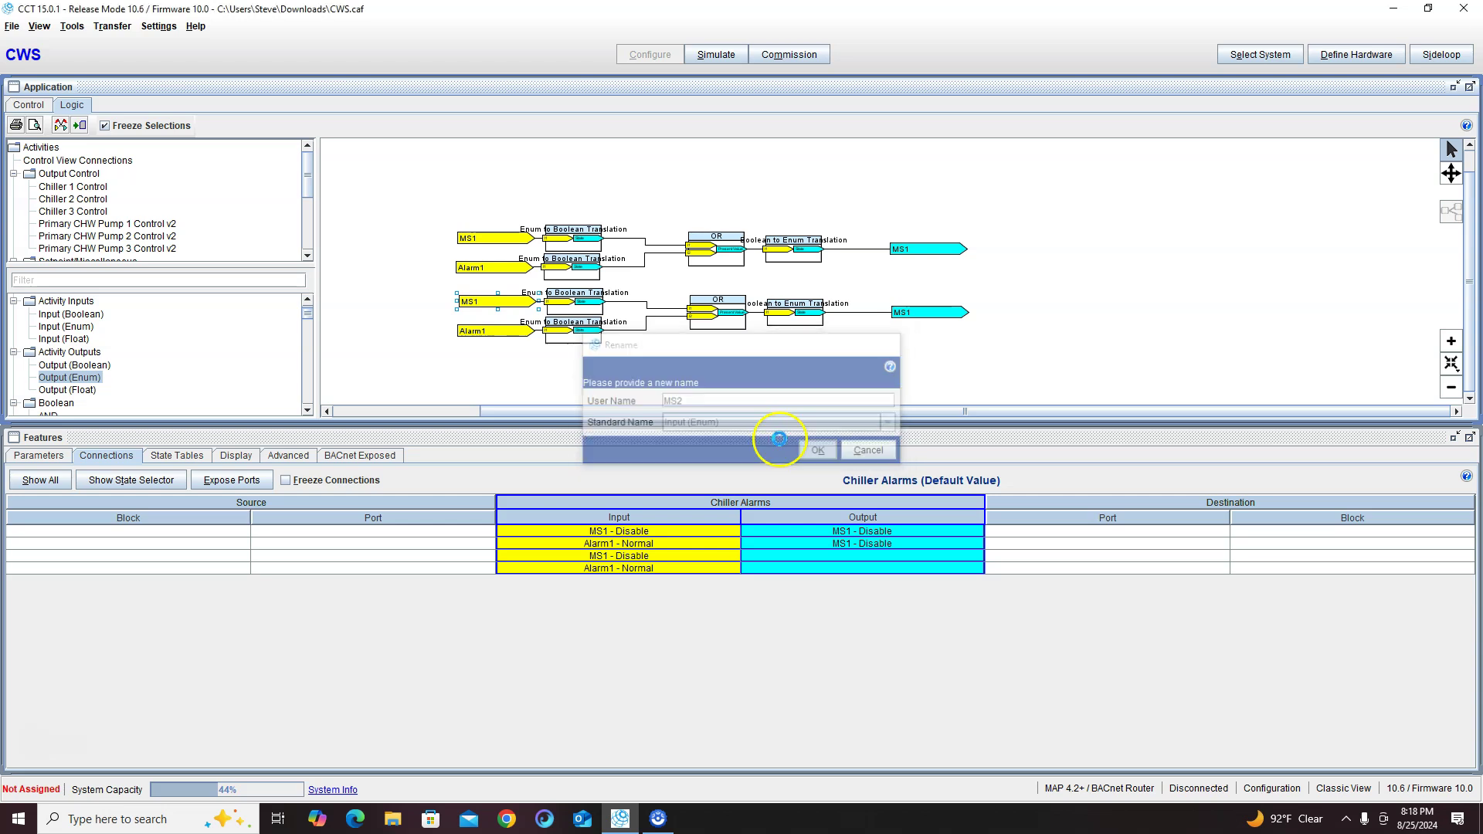
double_click(500, 337)
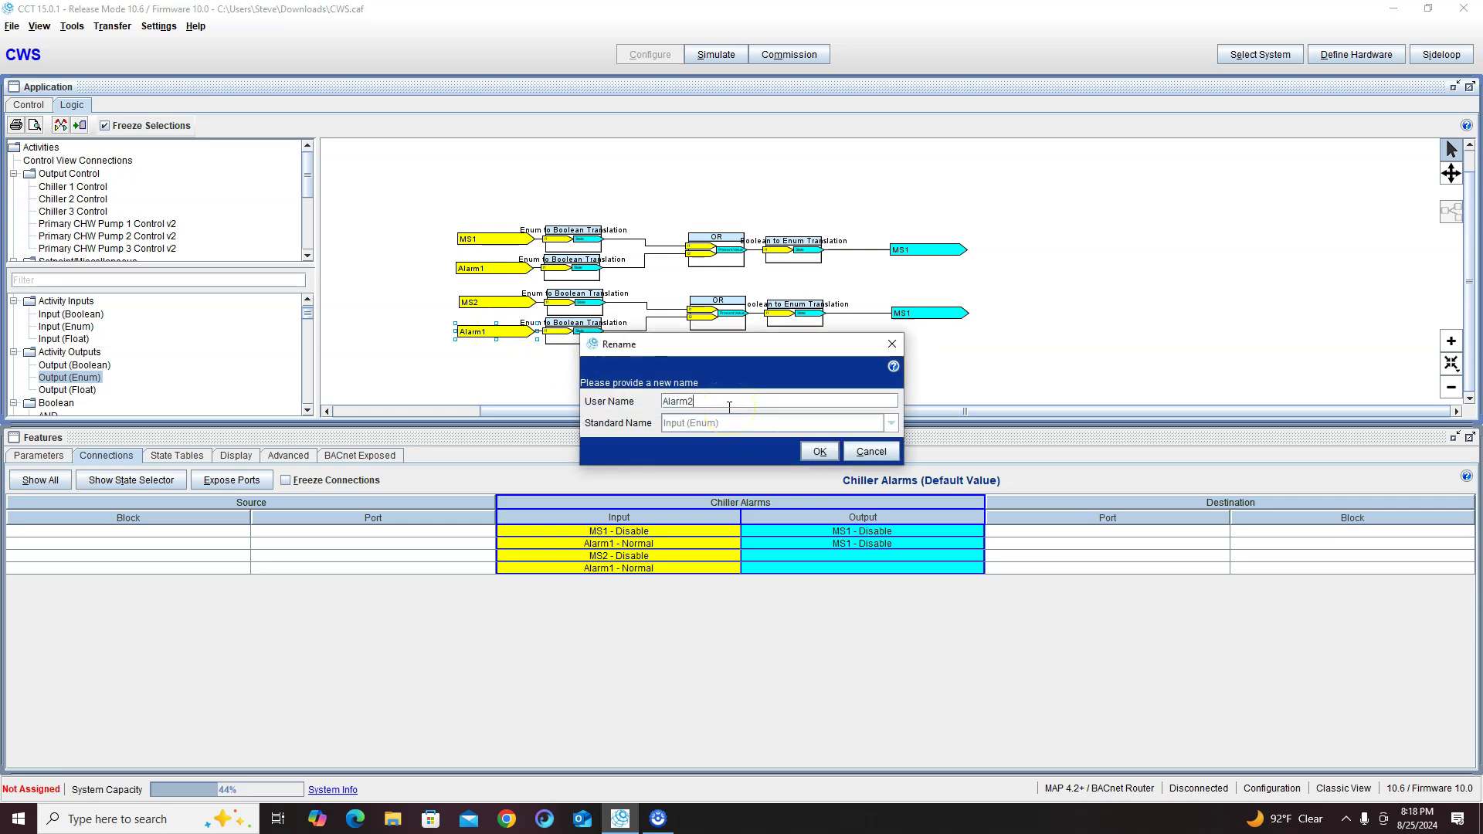
text(2)
click(820, 451)
click(922, 316)
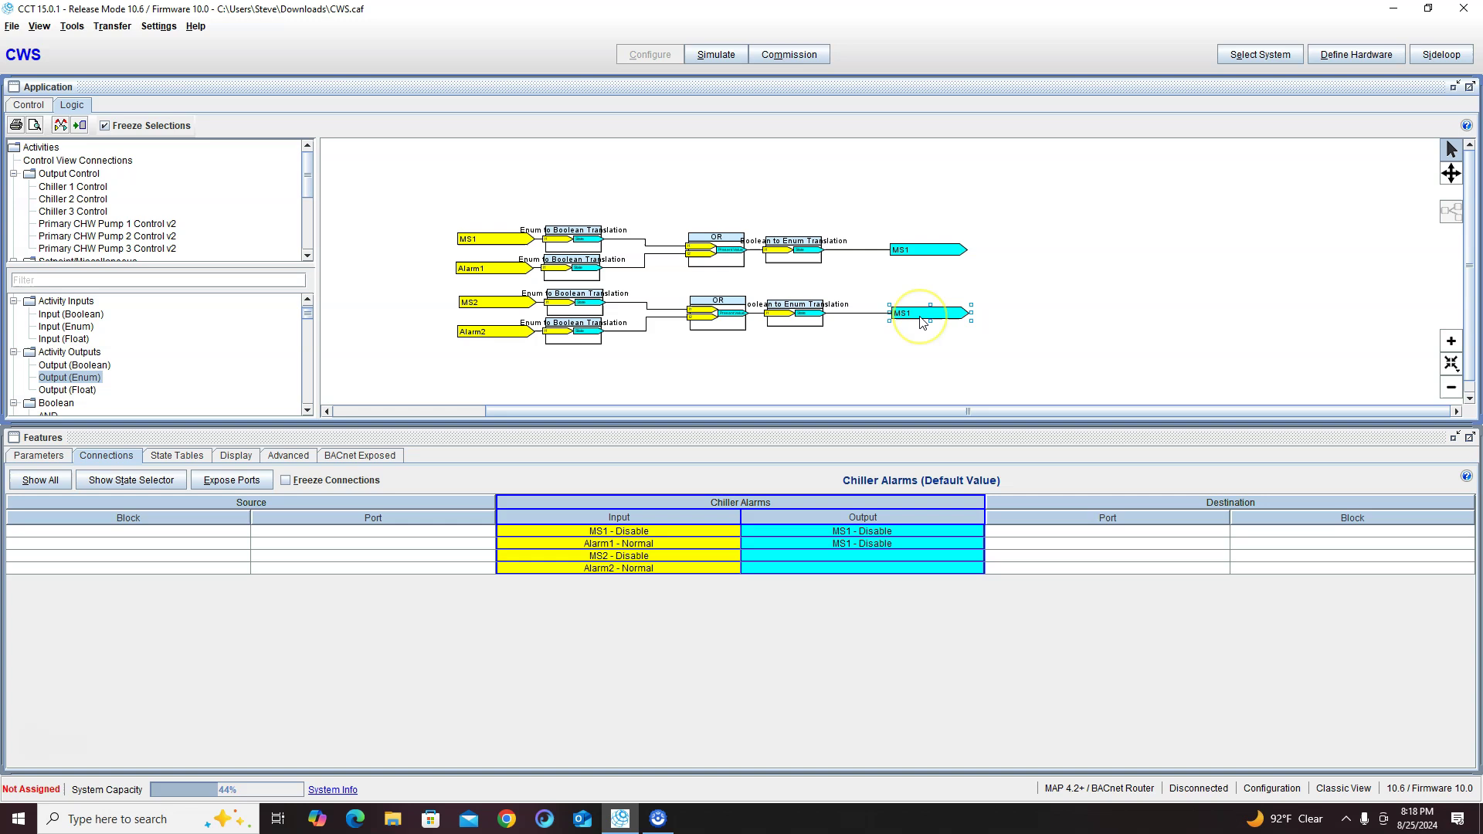
double_click(922, 317)
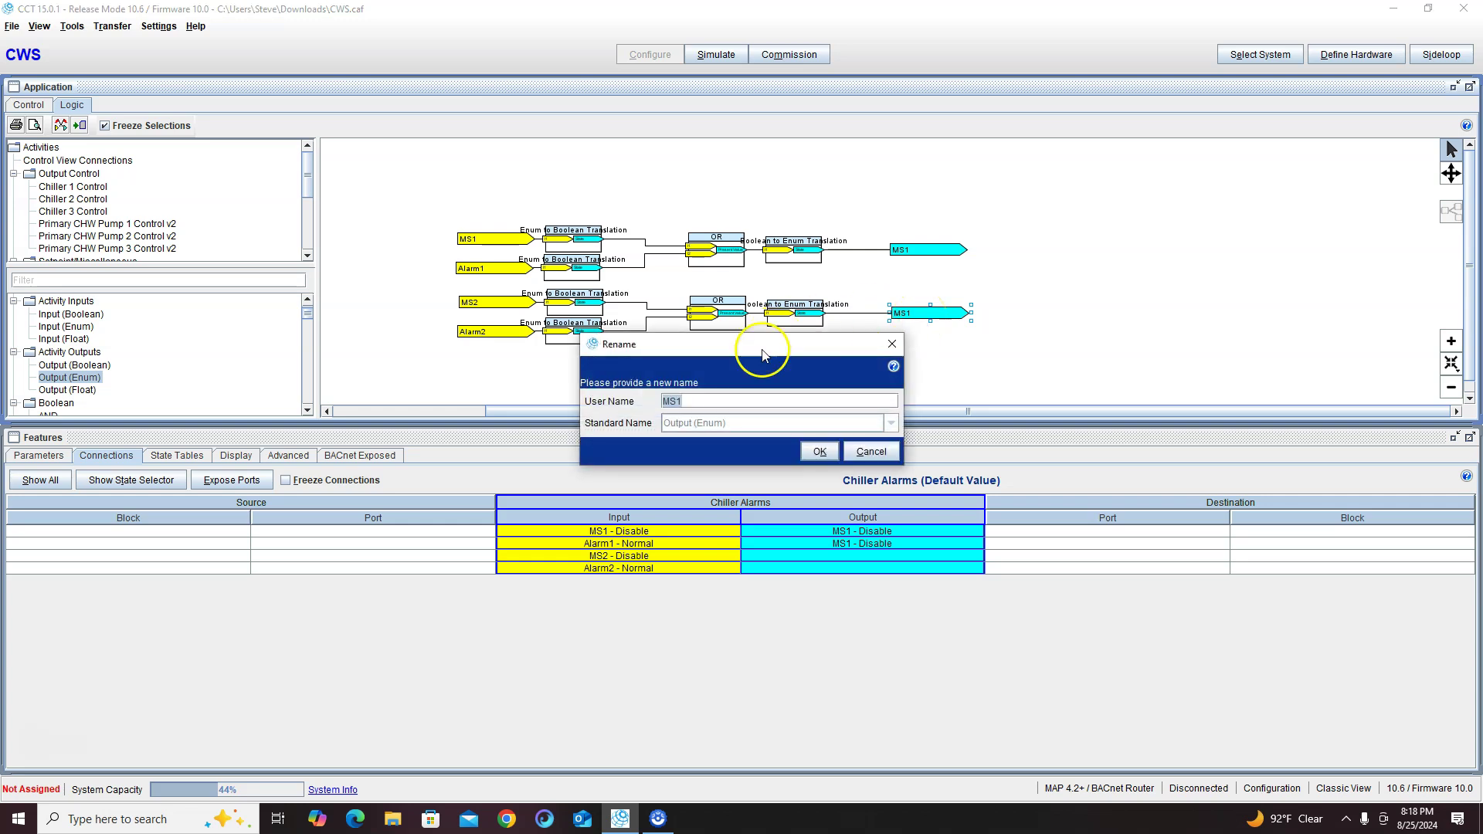
click(727, 403)
click(820, 452)
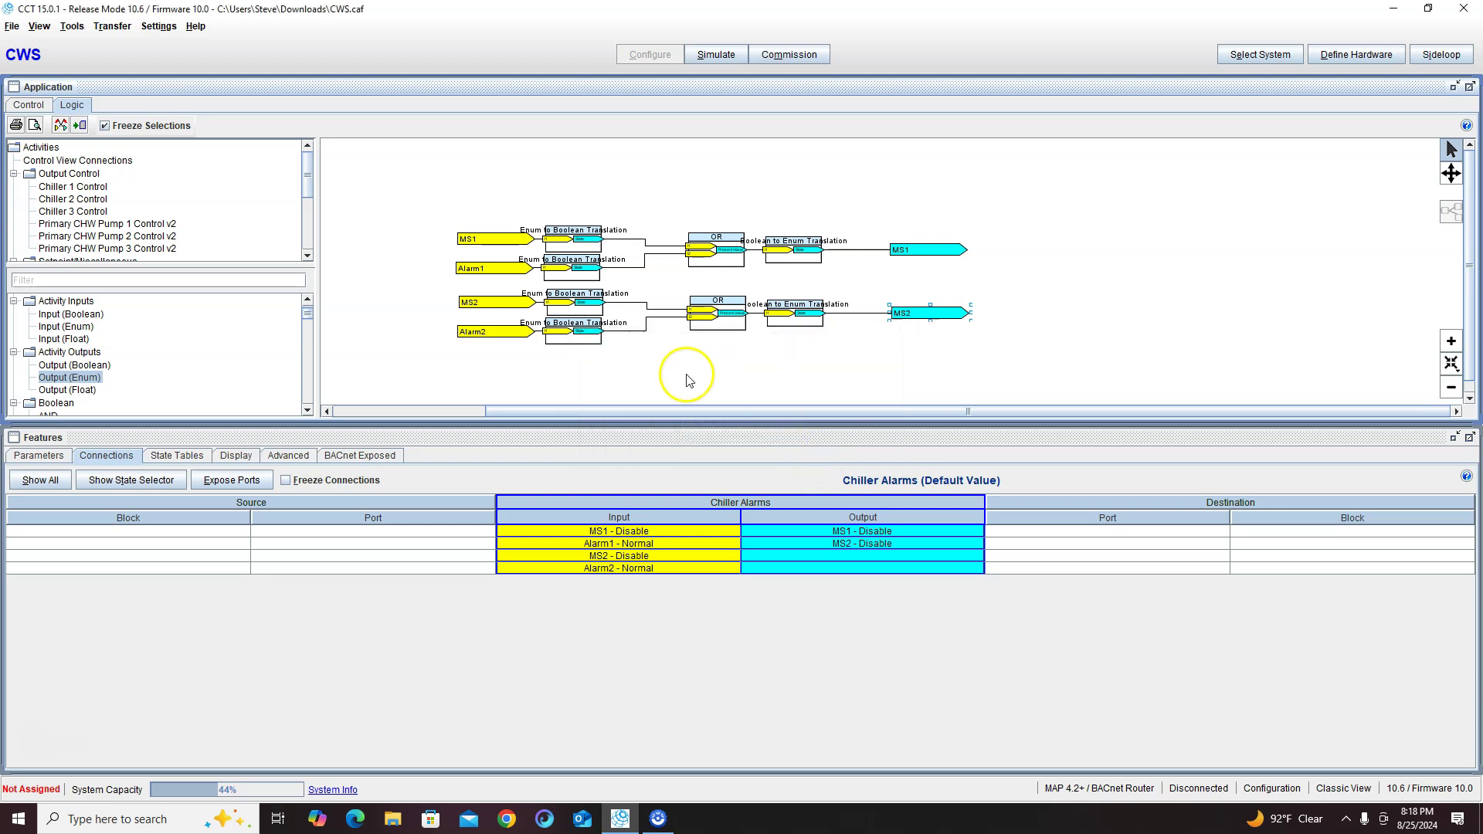
scroll(626, 378, down, 1)
scroll(625, 379, down, 1)
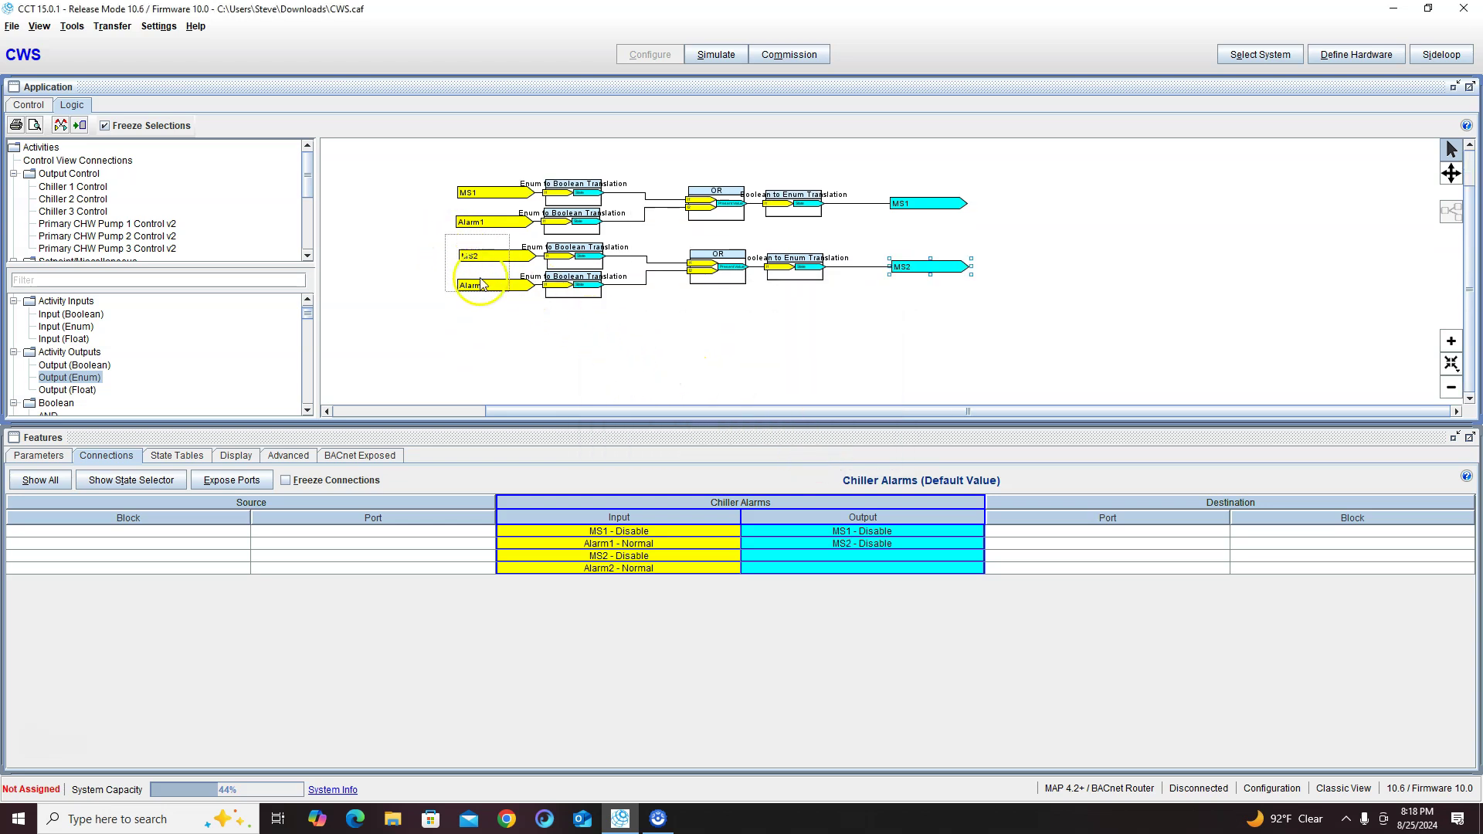
Step: Align the blocks of the second (MS2/Alarm2) logic row
drag(445, 235, 978, 322)
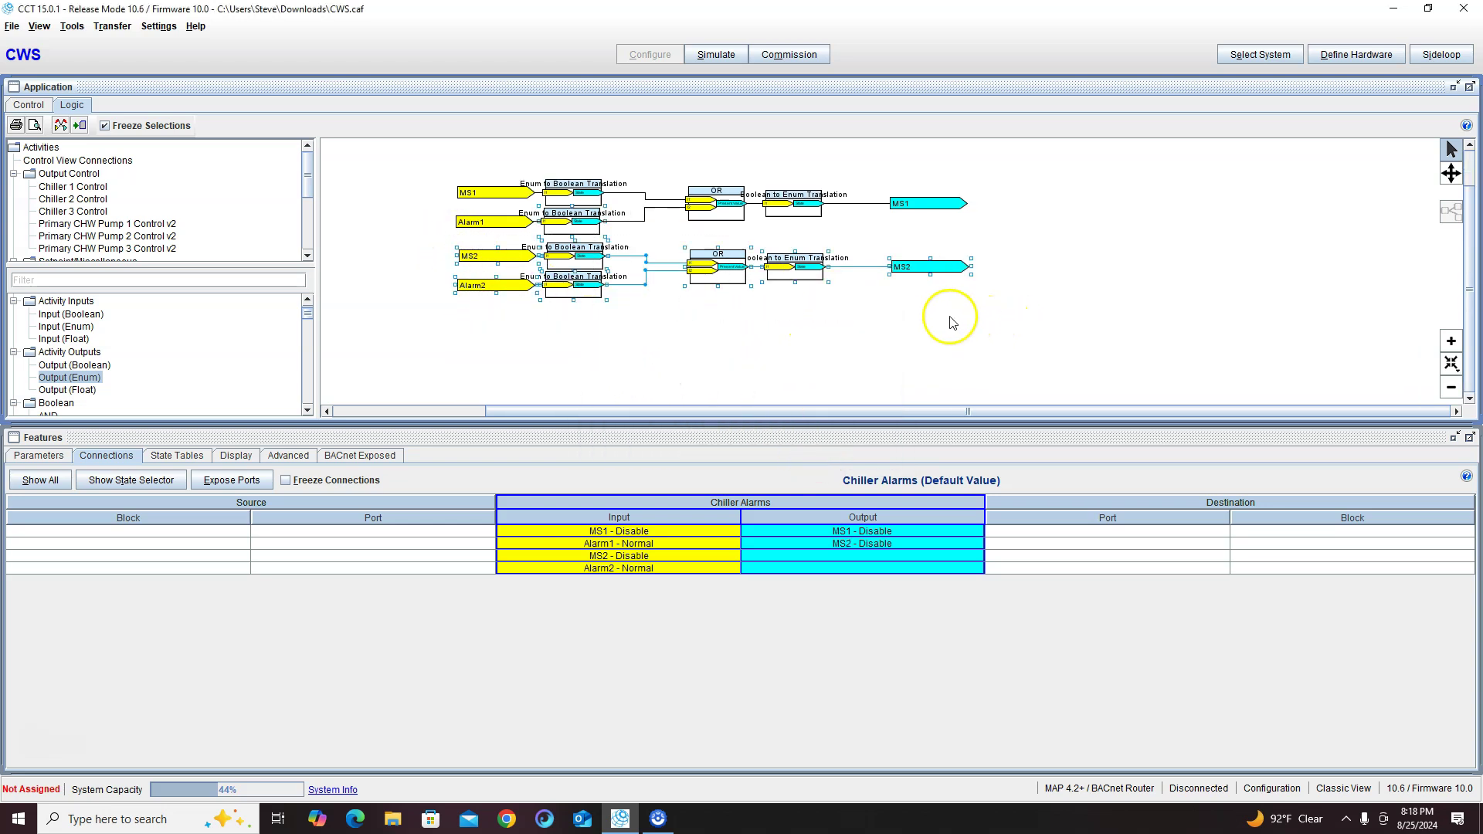
right_click(591, 270)
click(659, 330)
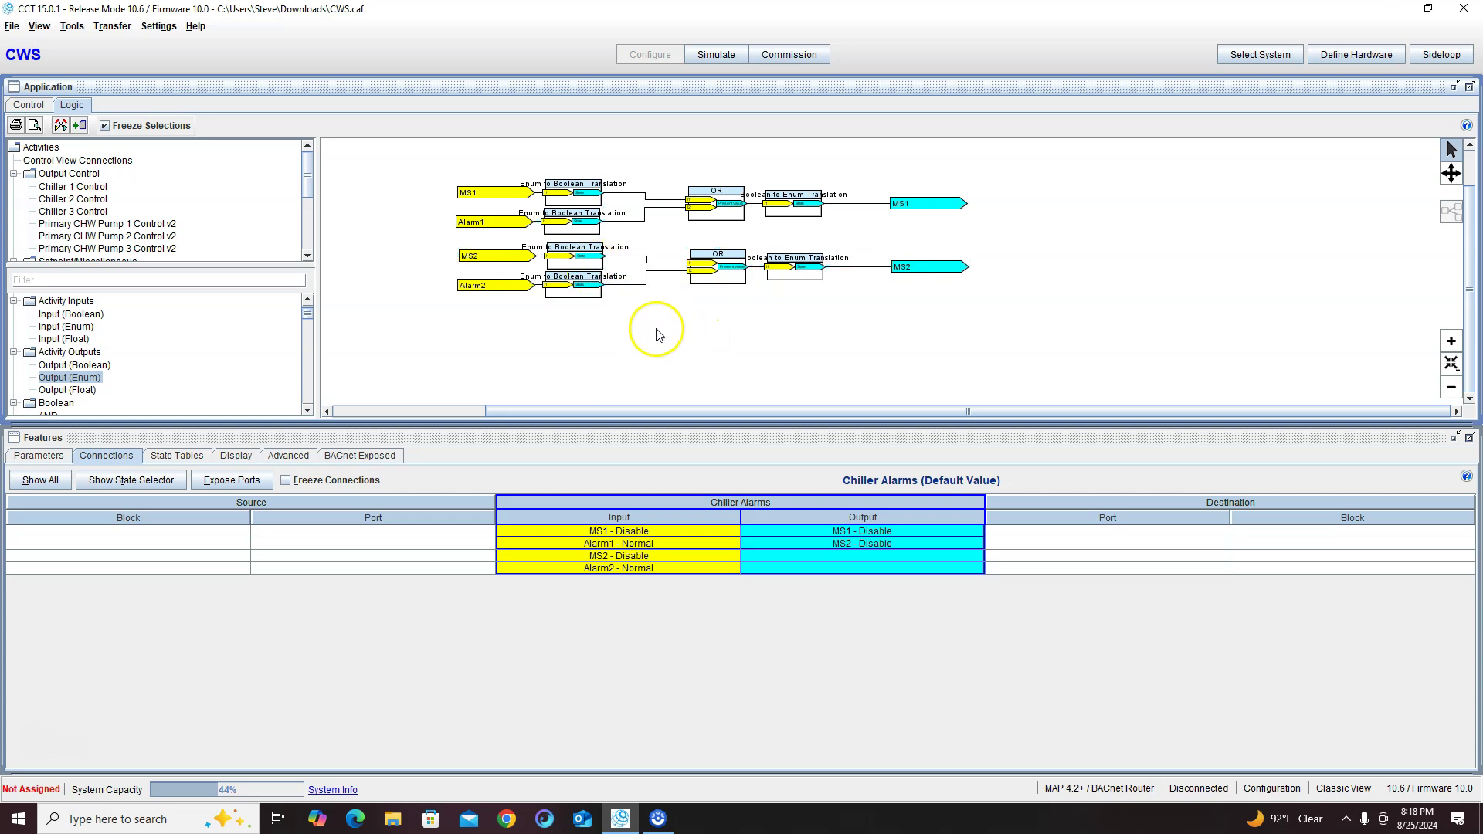
Step: Duplicate the MS2/Alarm2 row and move the copy below it
drag(446, 240, 976, 328)
right_click(586, 263)
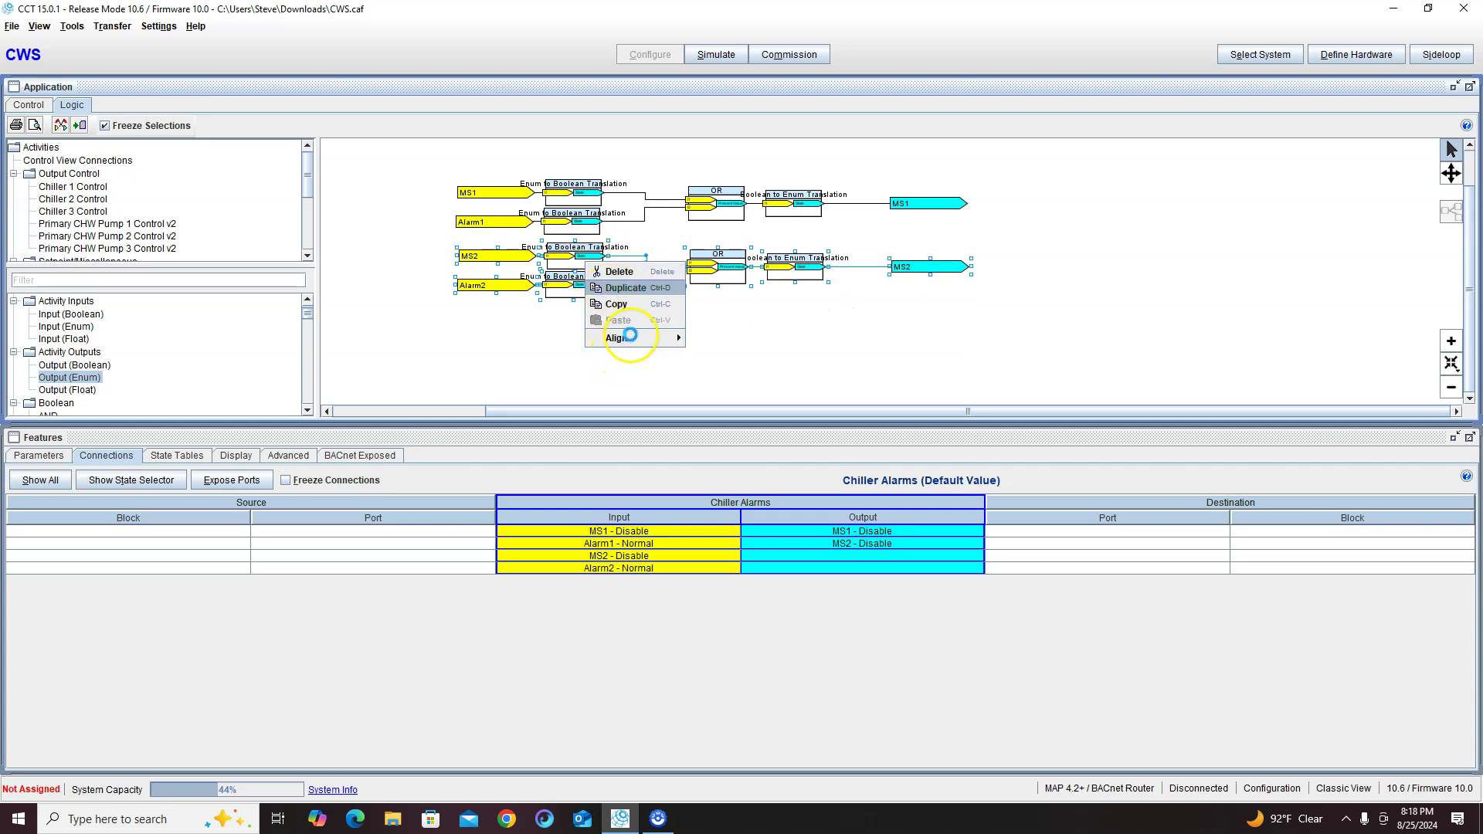
click(625, 288)
drag(587, 263, 581, 336)
Step: Rename the third row's blocks to inputs MS3 and Alarm3 and output MS3
click(510, 333)
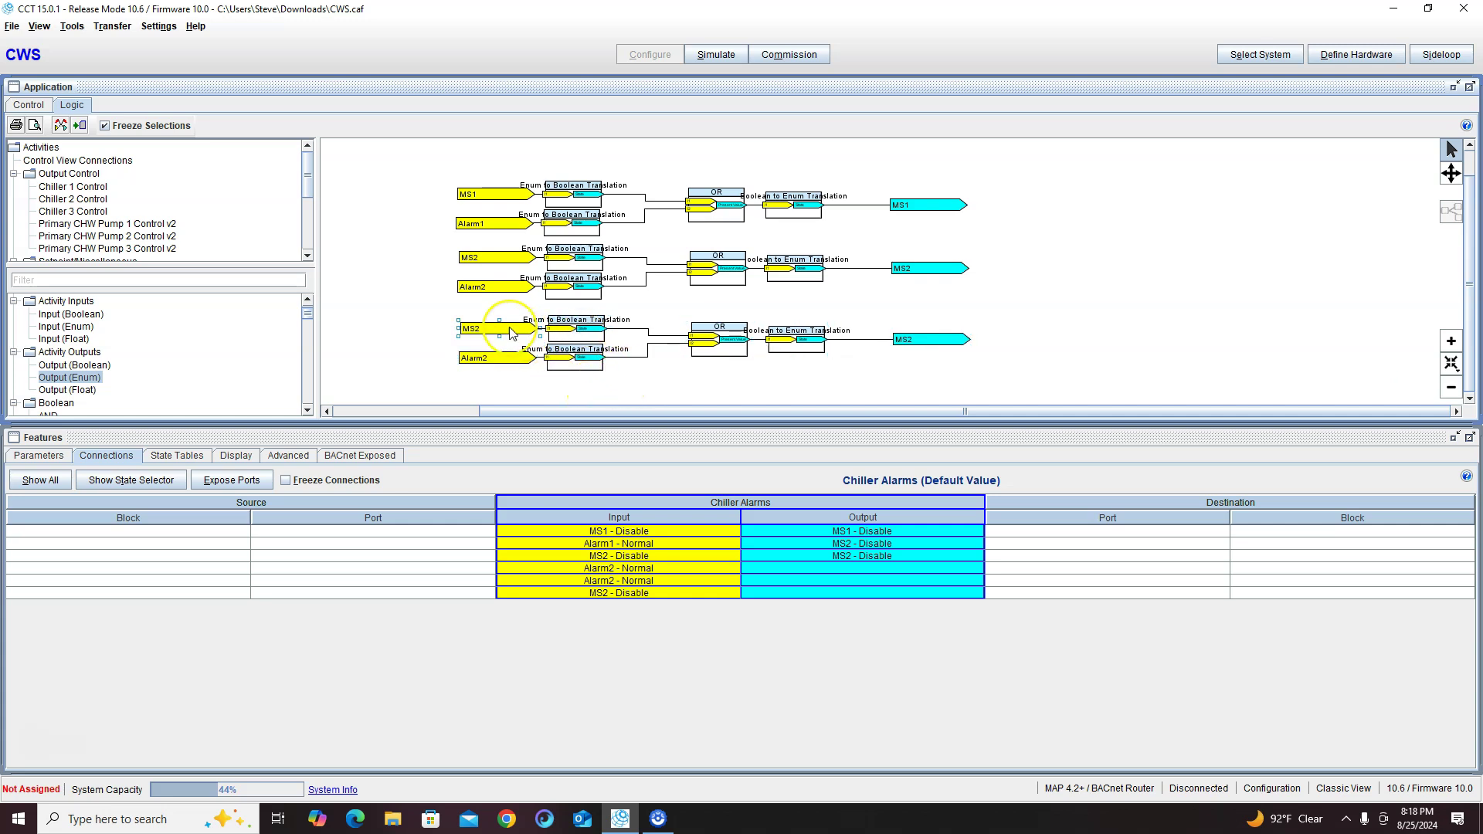
double_click(511, 333)
click(690, 403)
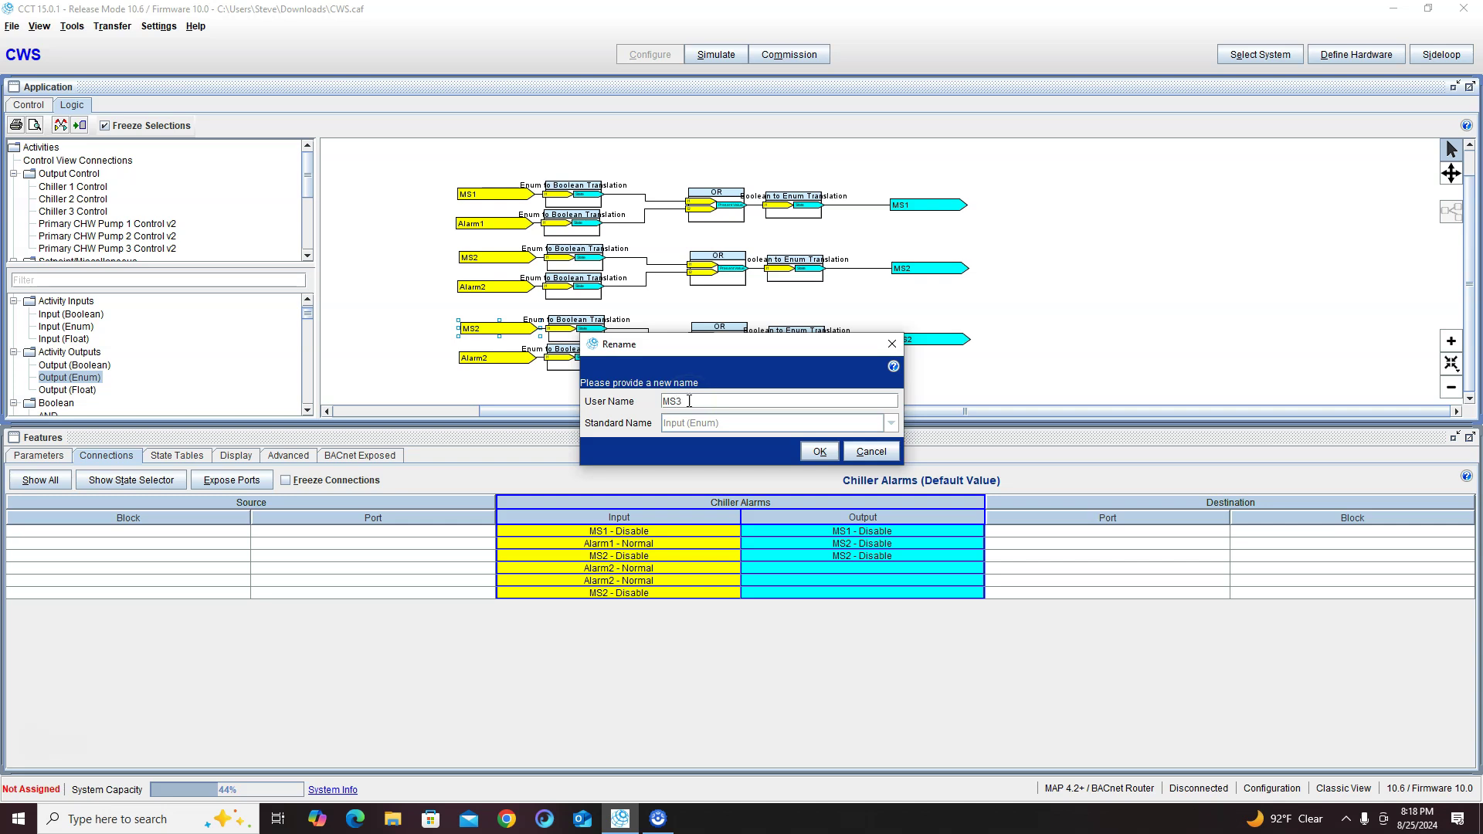
click(820, 452)
click(504, 361)
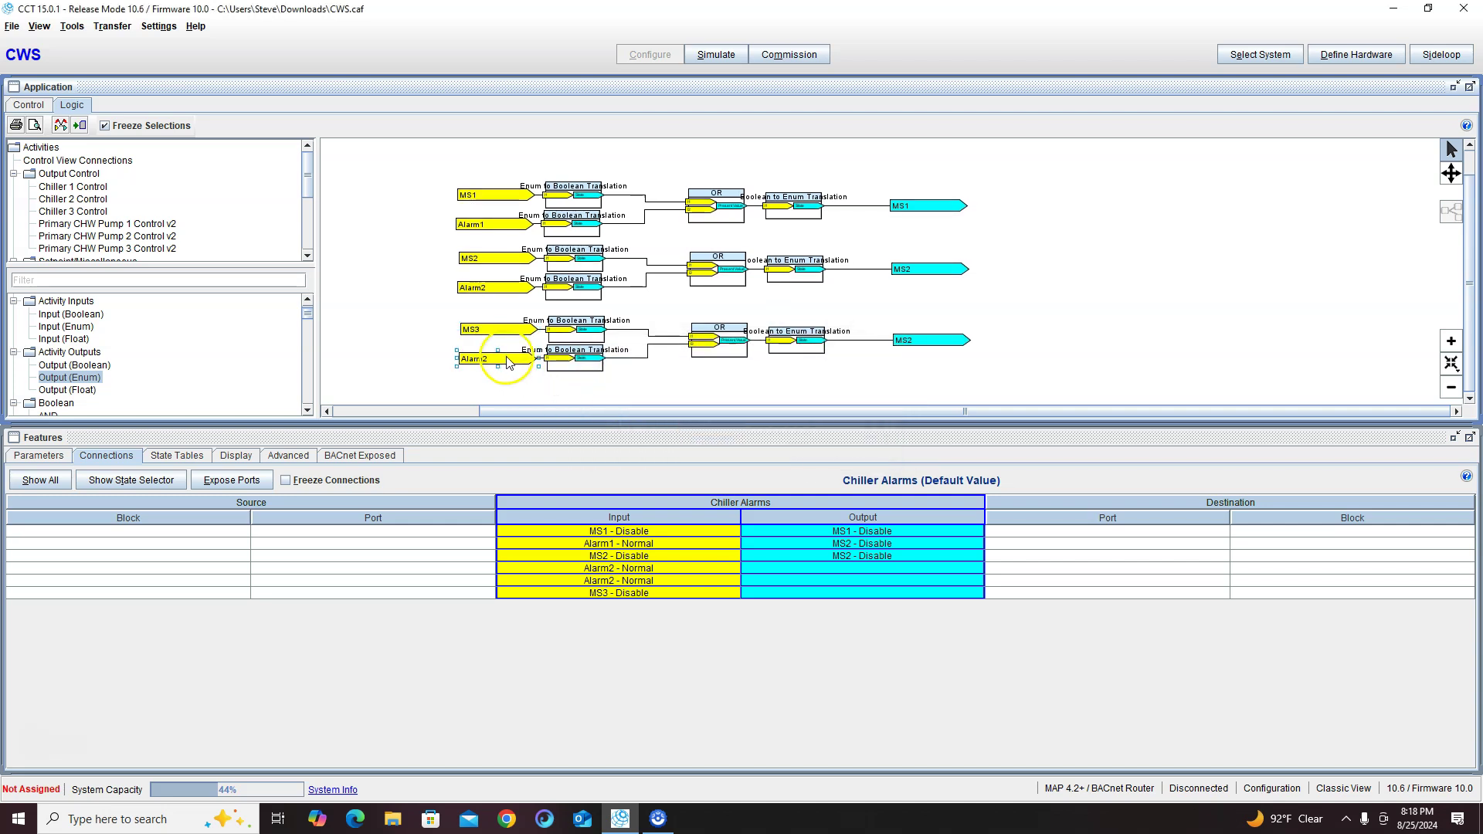
double_click(509, 361)
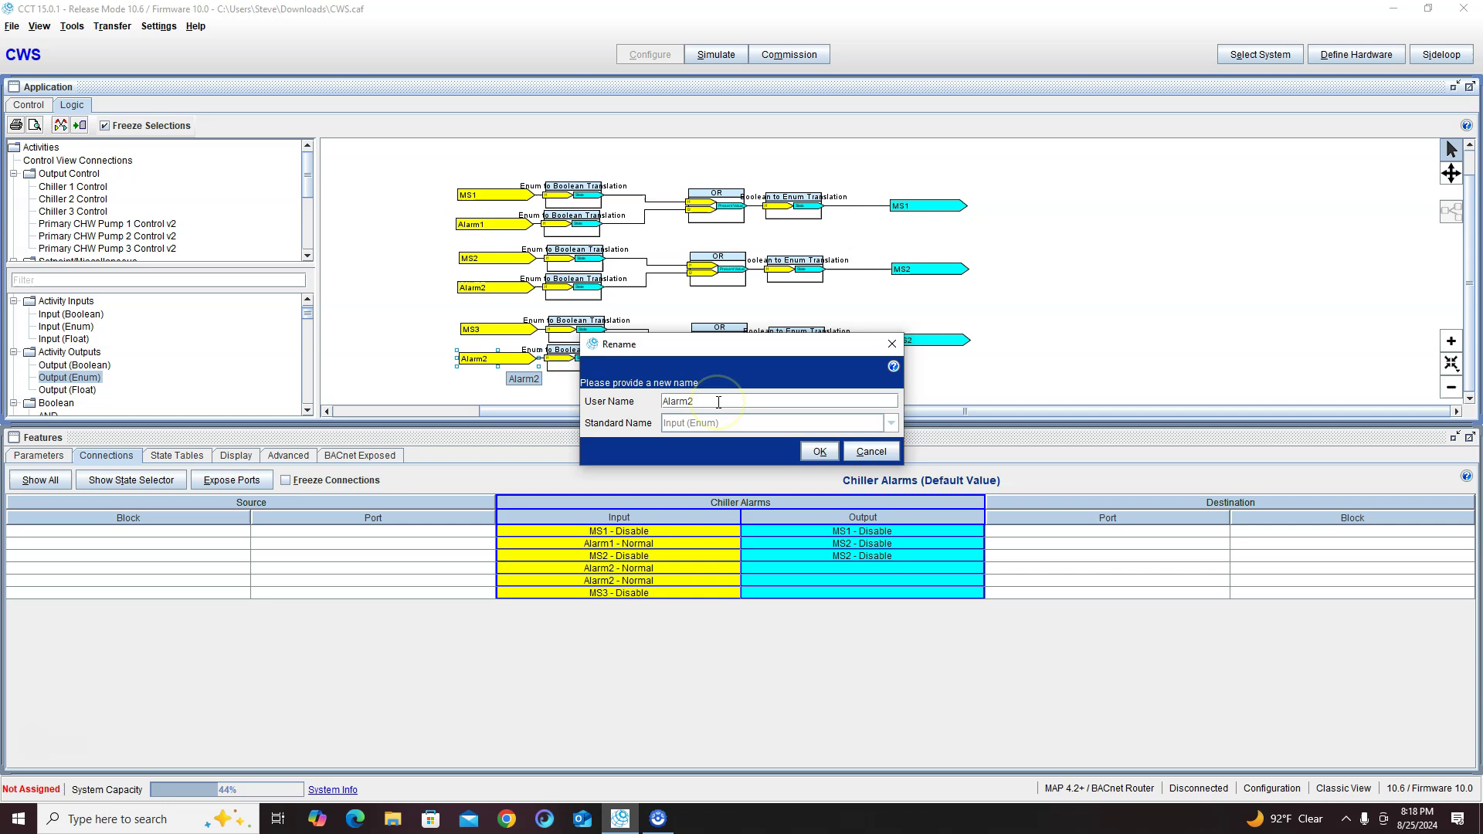
text(Alarm3)
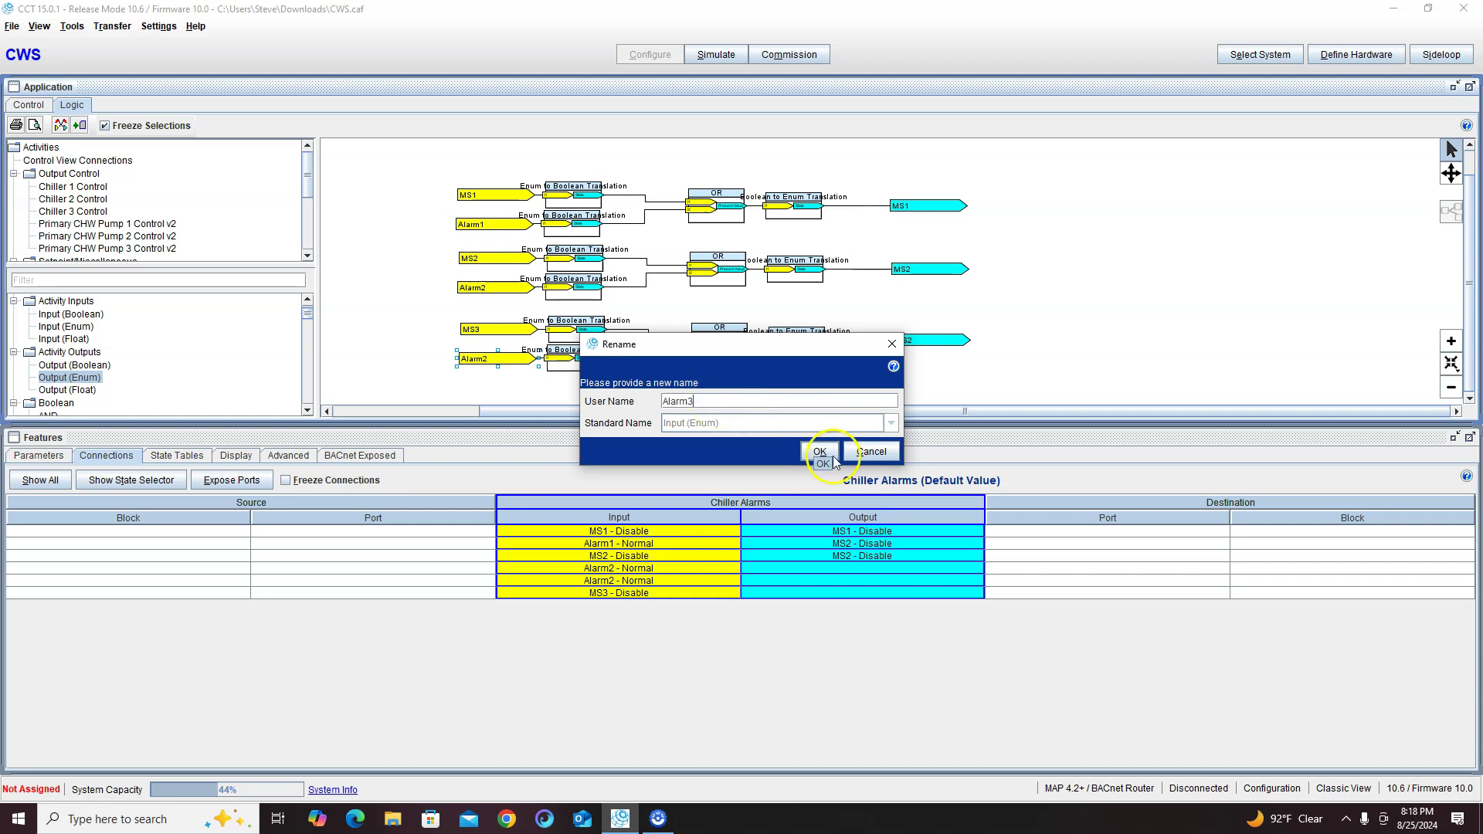
click(820, 452)
click(928, 343)
double_click(928, 343)
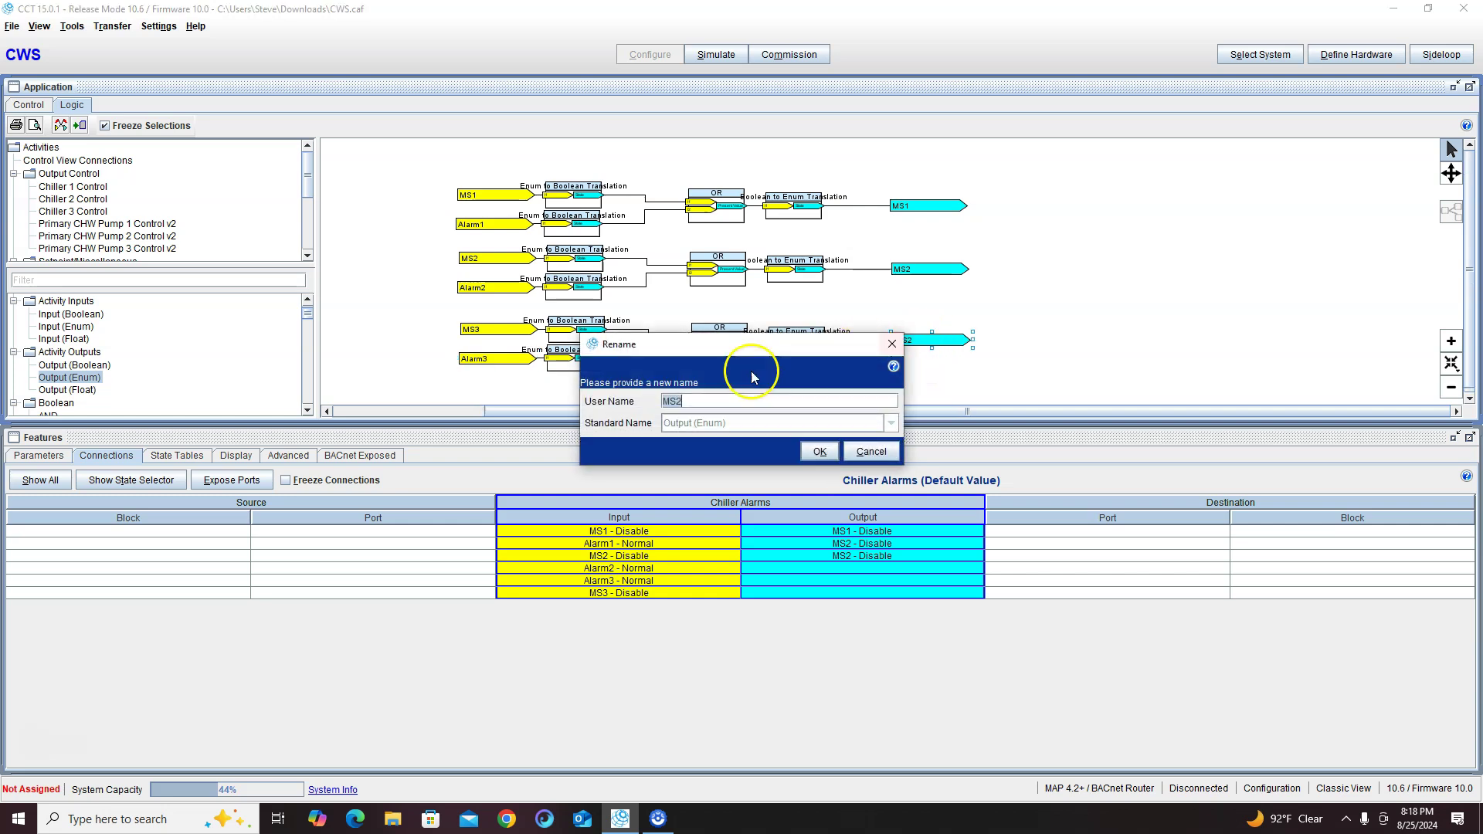
click(714, 398)
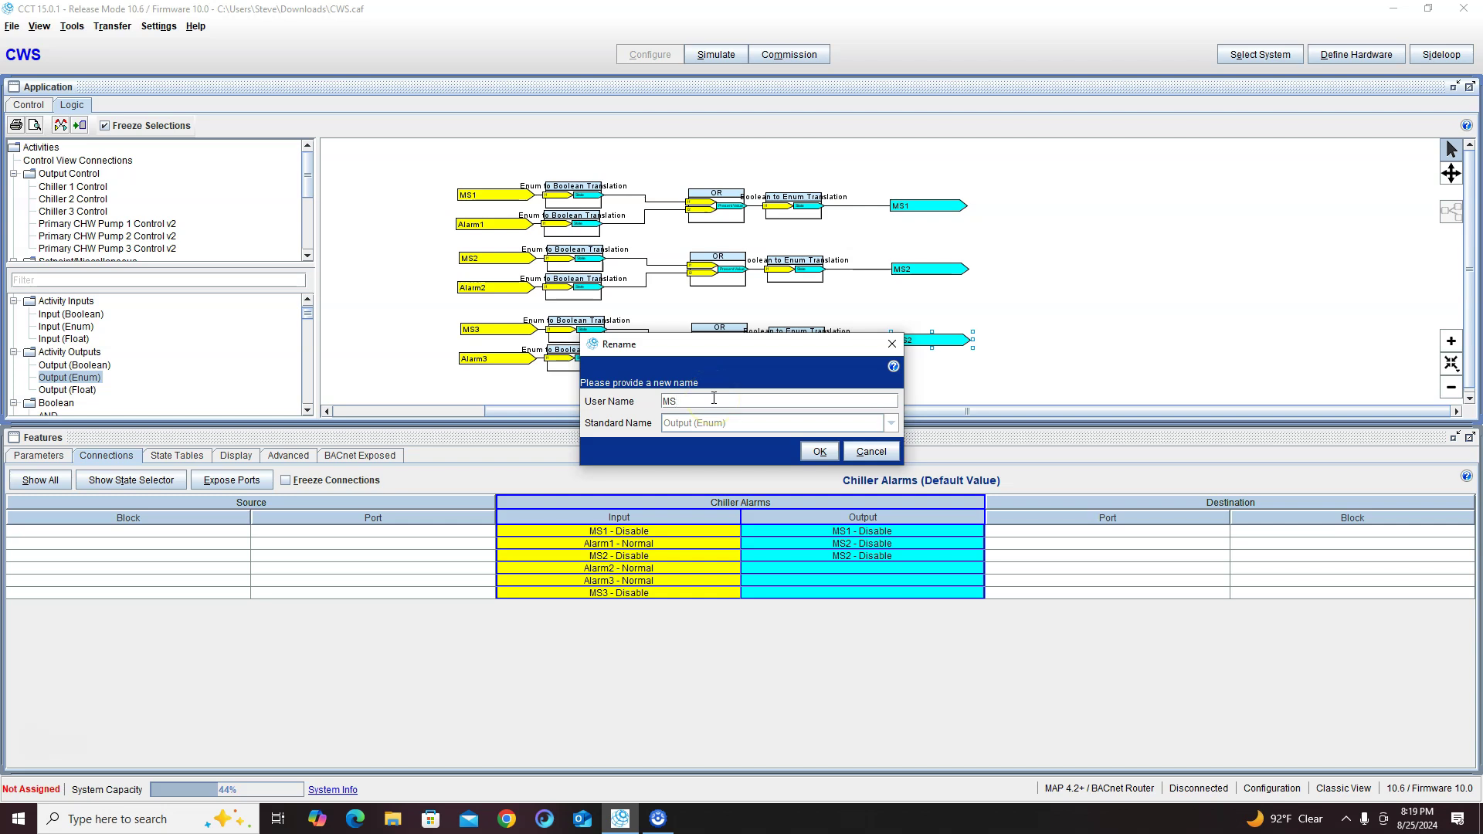
click(820, 452)
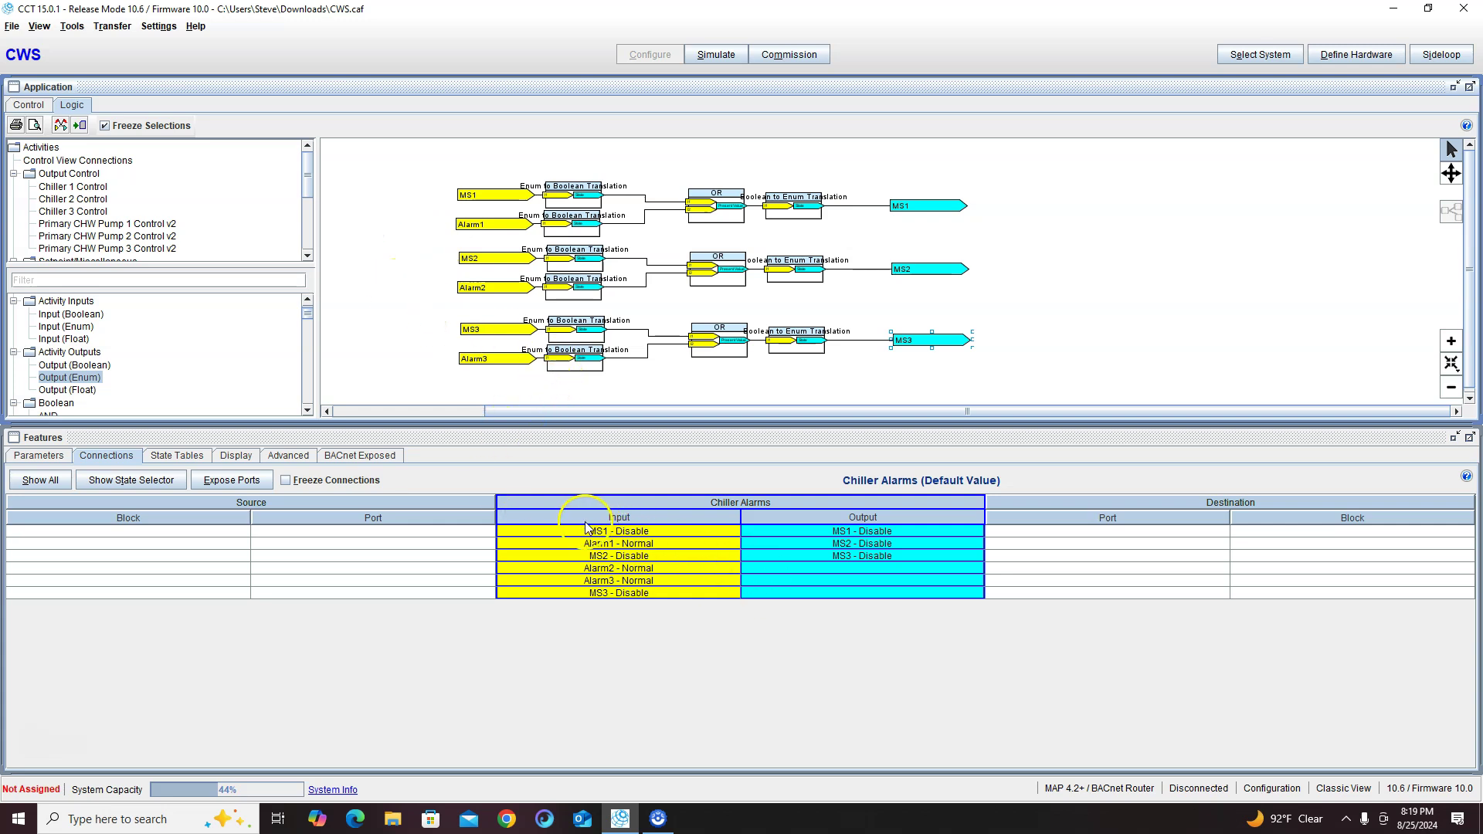
Step: Source inputs MS1, MS2, MS3 from network inputs CH1-MS, CH2-MS, CH3-MS
click(29, 106)
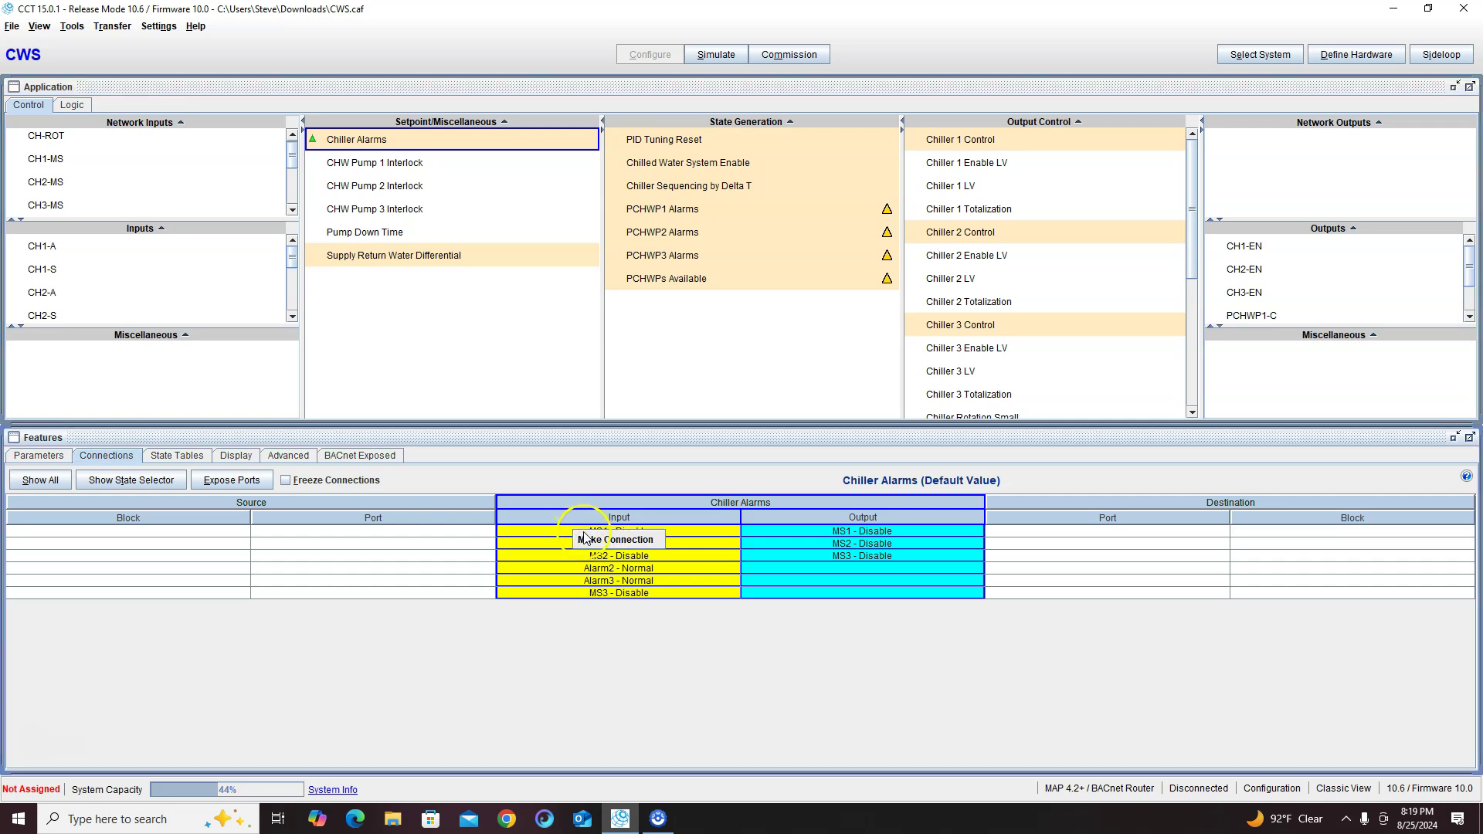
double_click(578, 537)
click(606, 384)
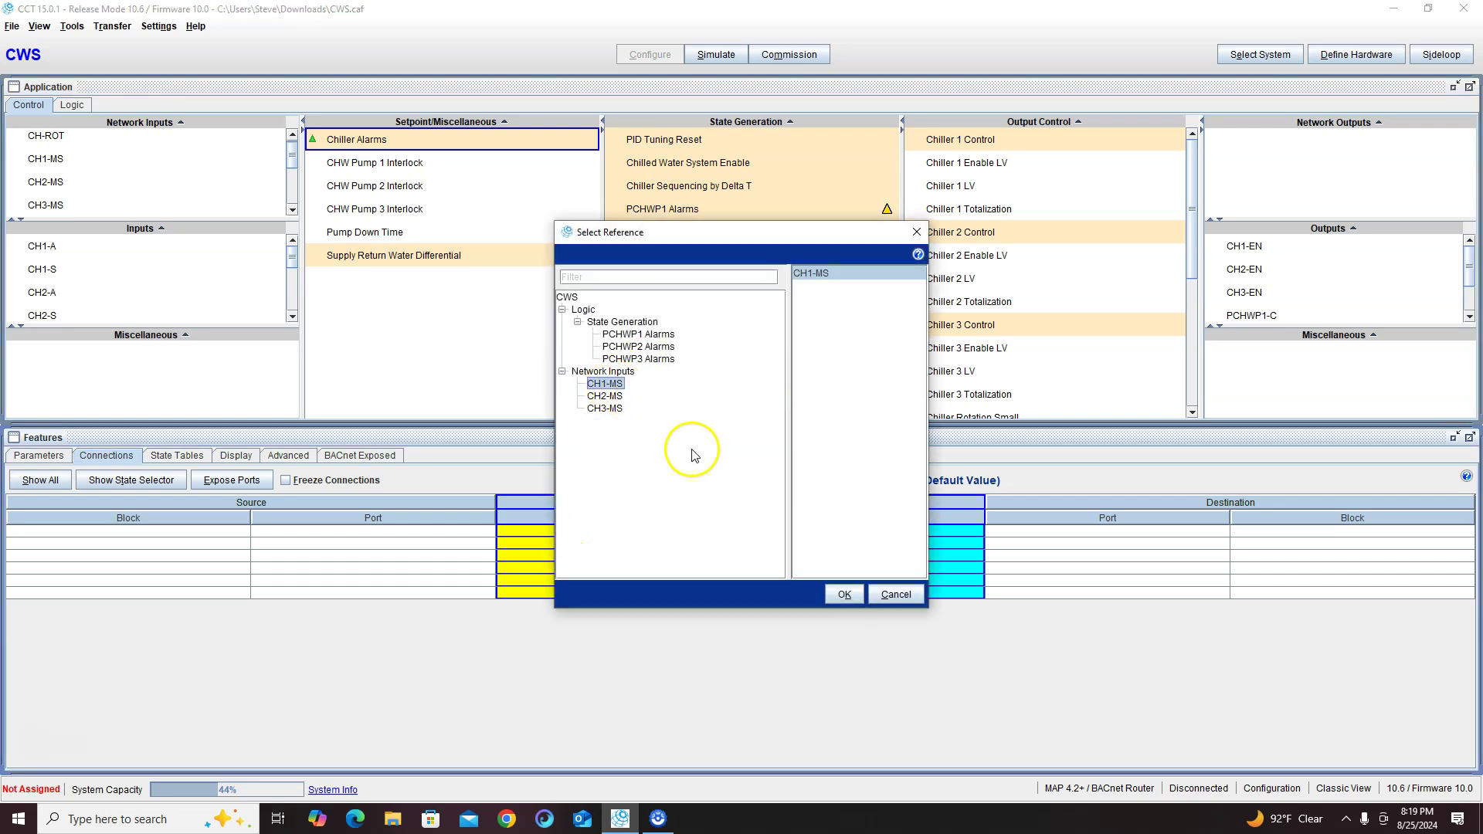
click(844, 594)
double_click(588, 556)
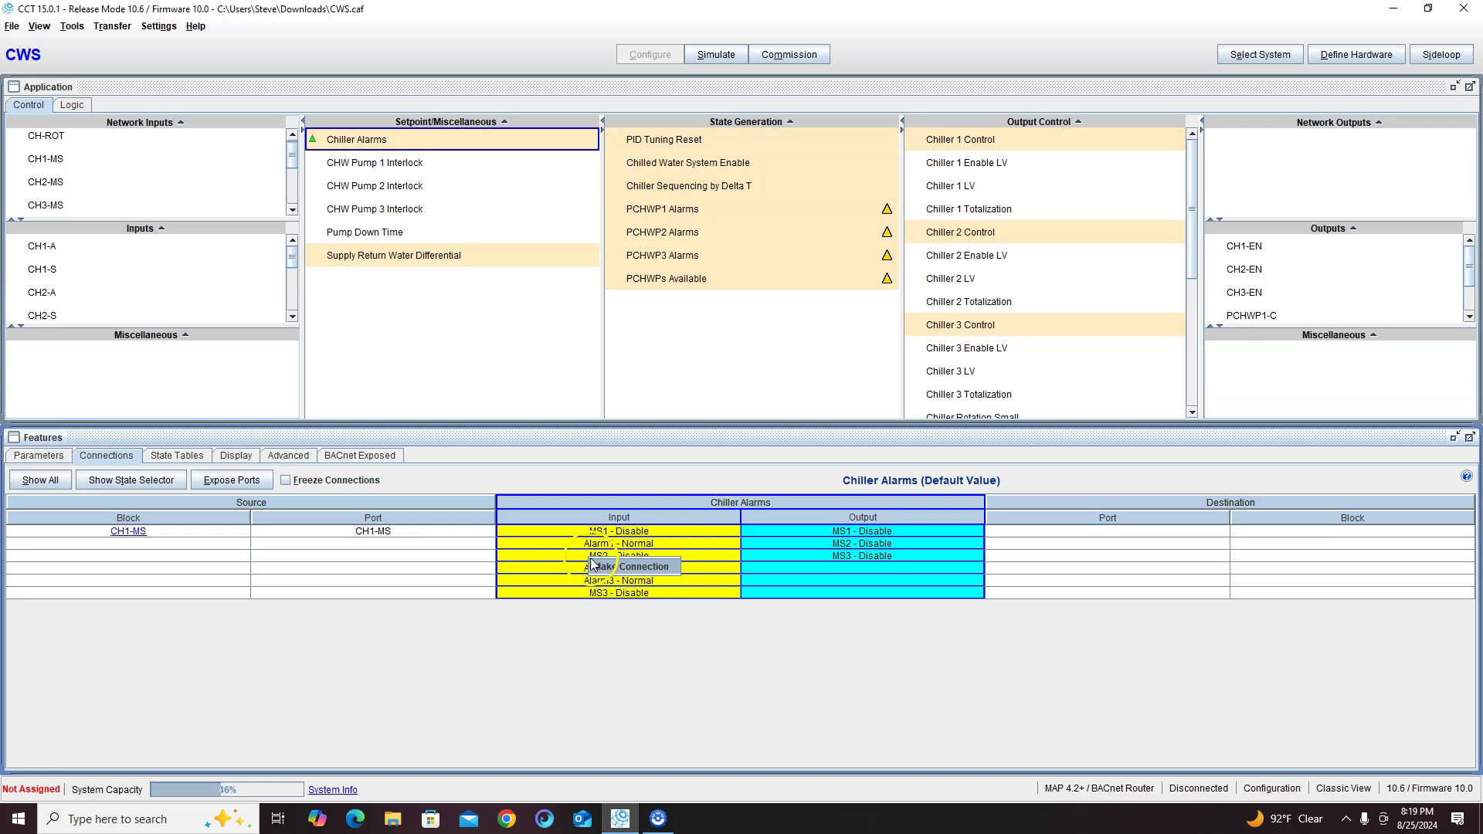
click(604, 396)
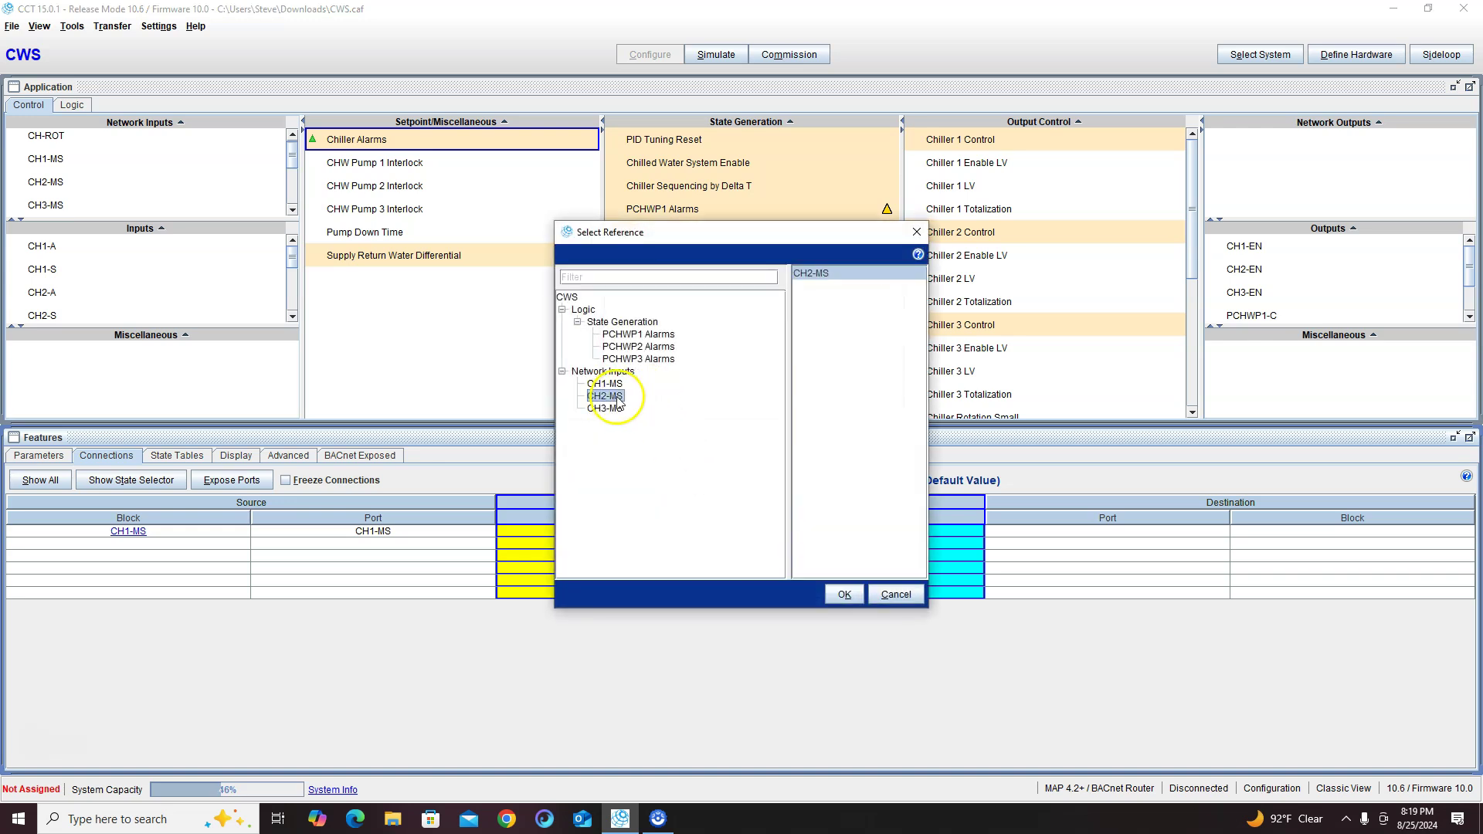
click(844, 594)
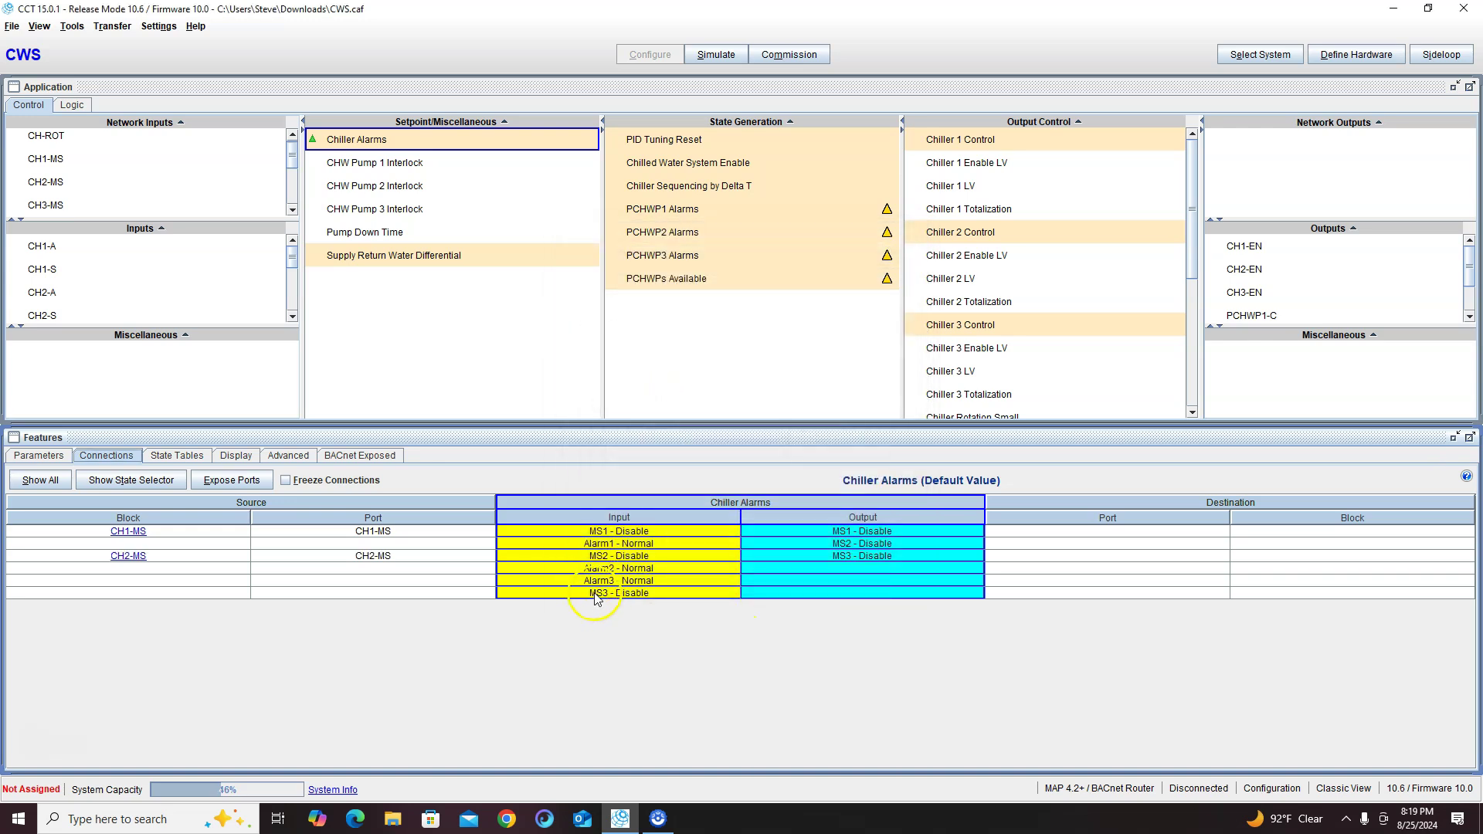
double_click(596, 593)
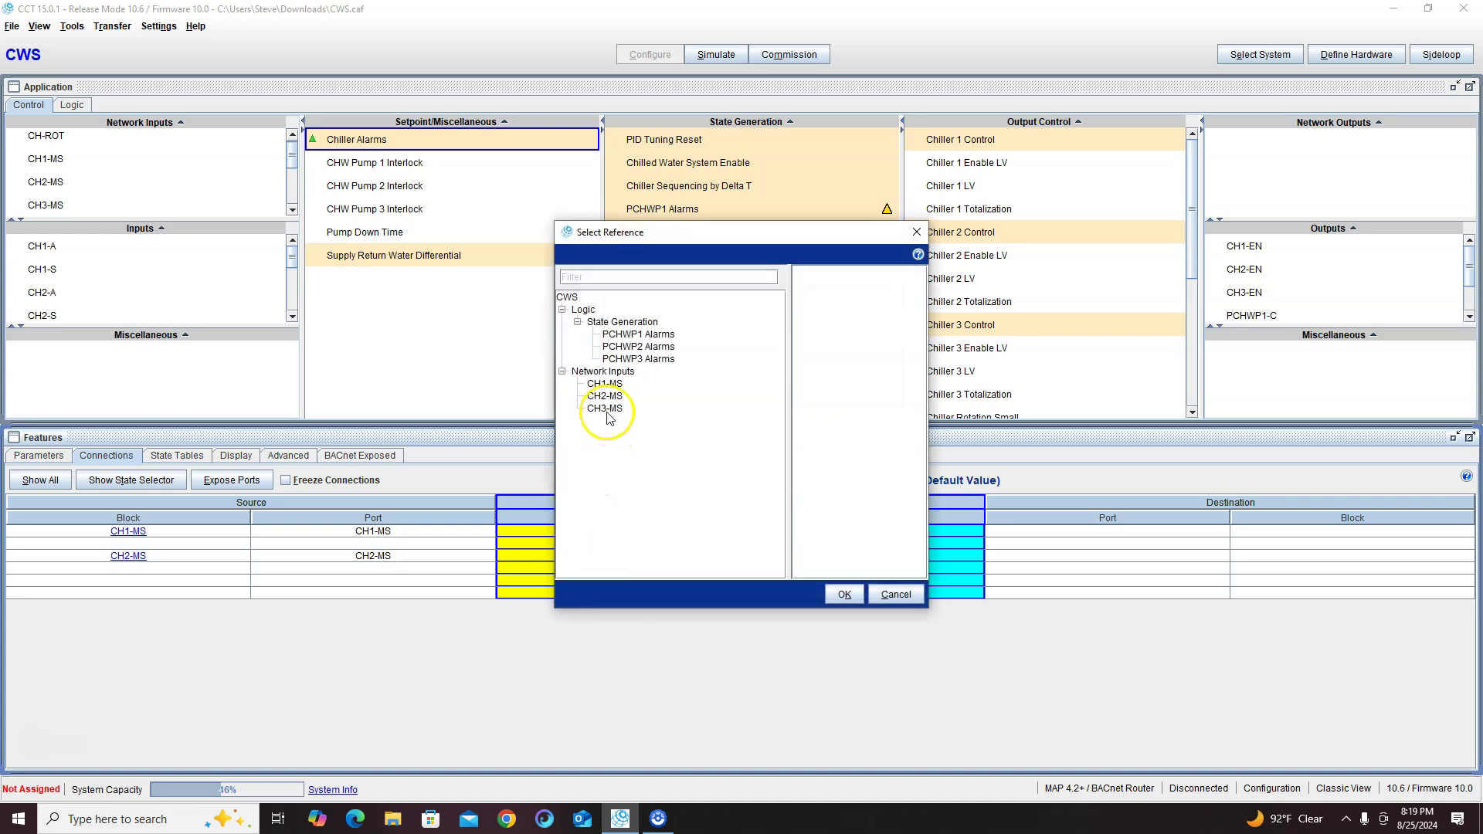
click(606, 410)
click(844, 594)
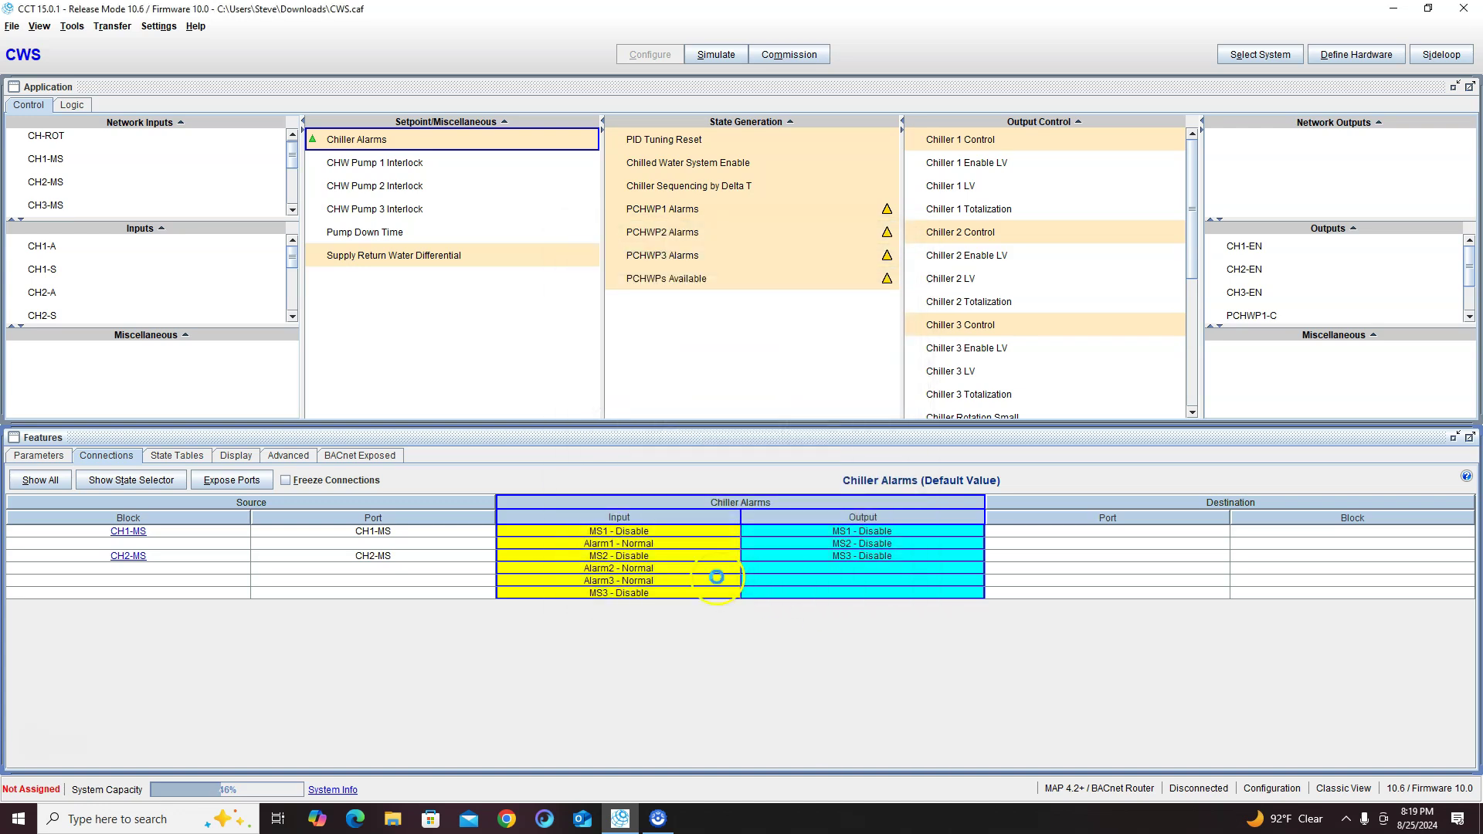
Step: Source inputs Alarm1, Alarm2, Alarm3 from hardware inputs CH1-A, CH2-A, CH3-A
double_click(604, 548)
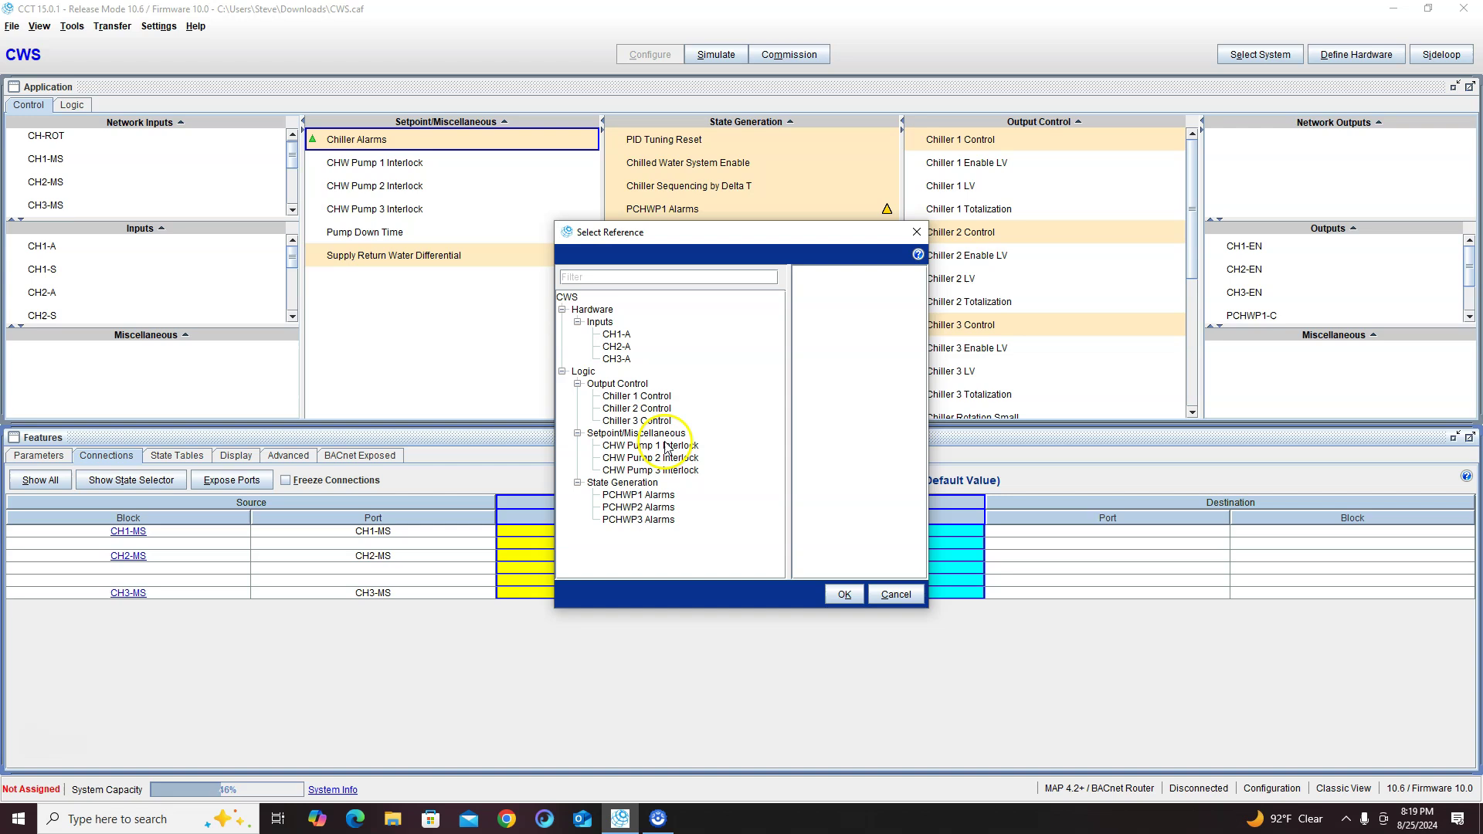
click(616, 334)
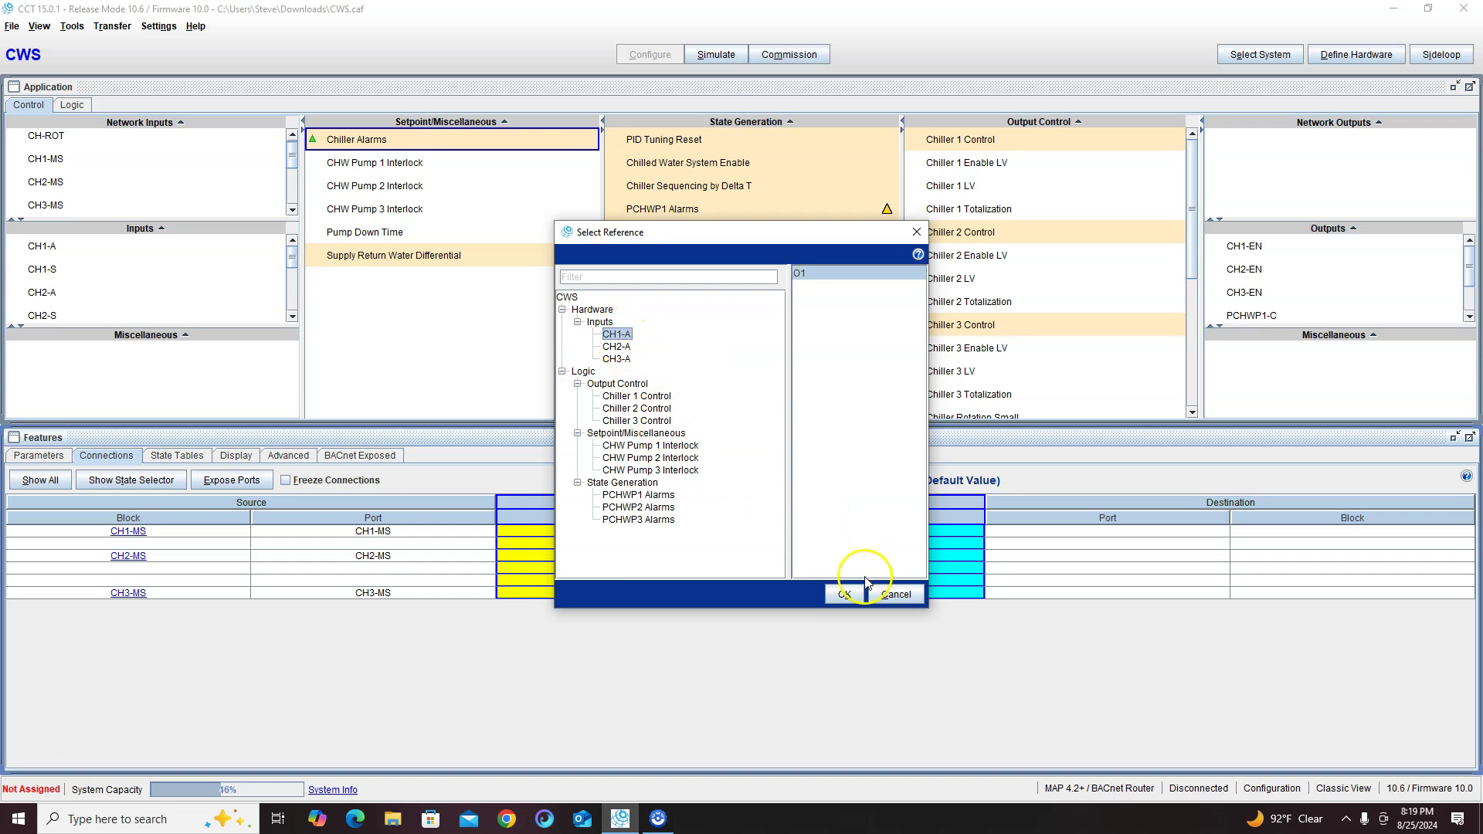
click(845, 593)
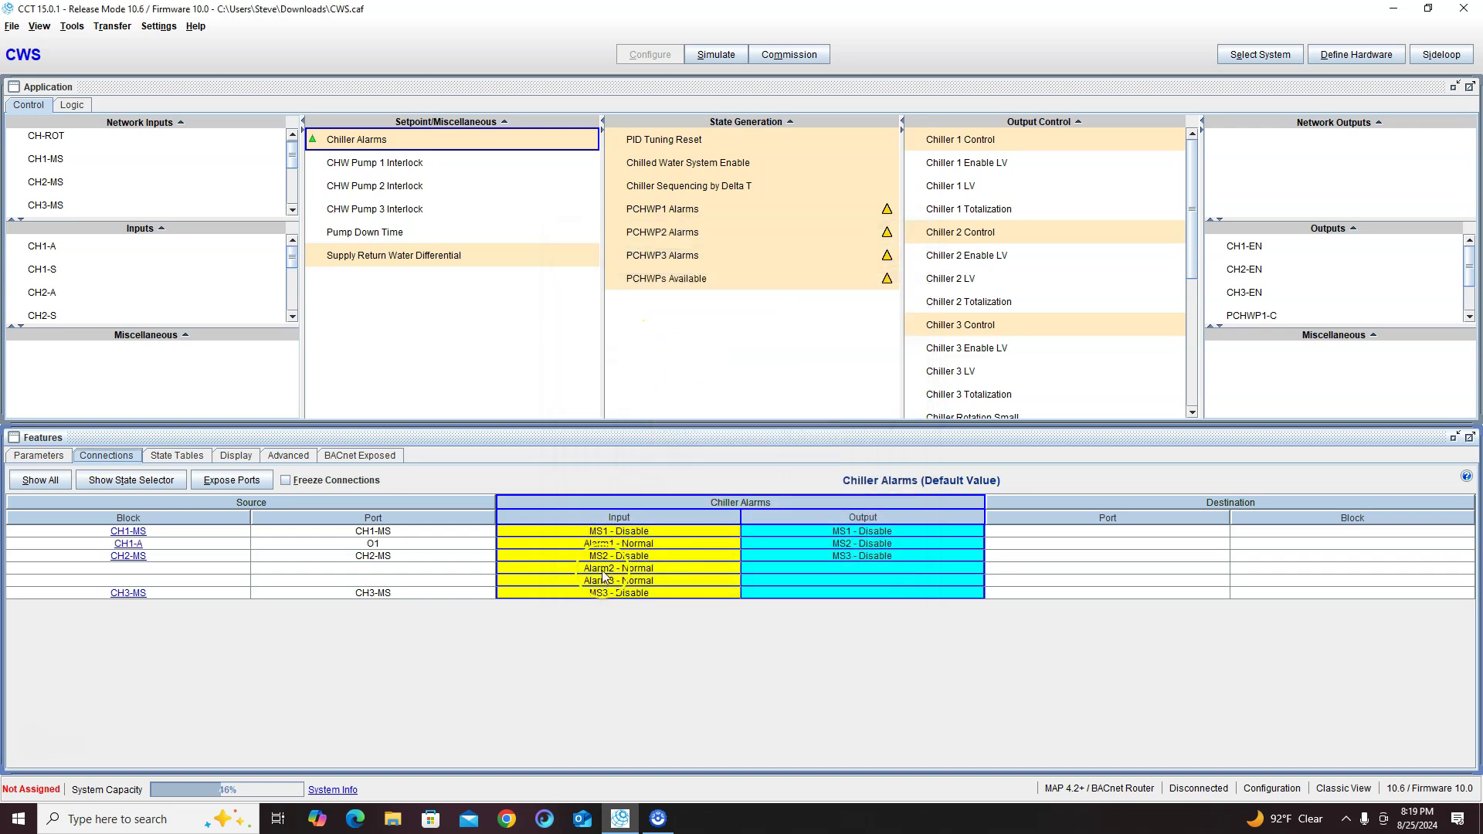
double_click(604, 580)
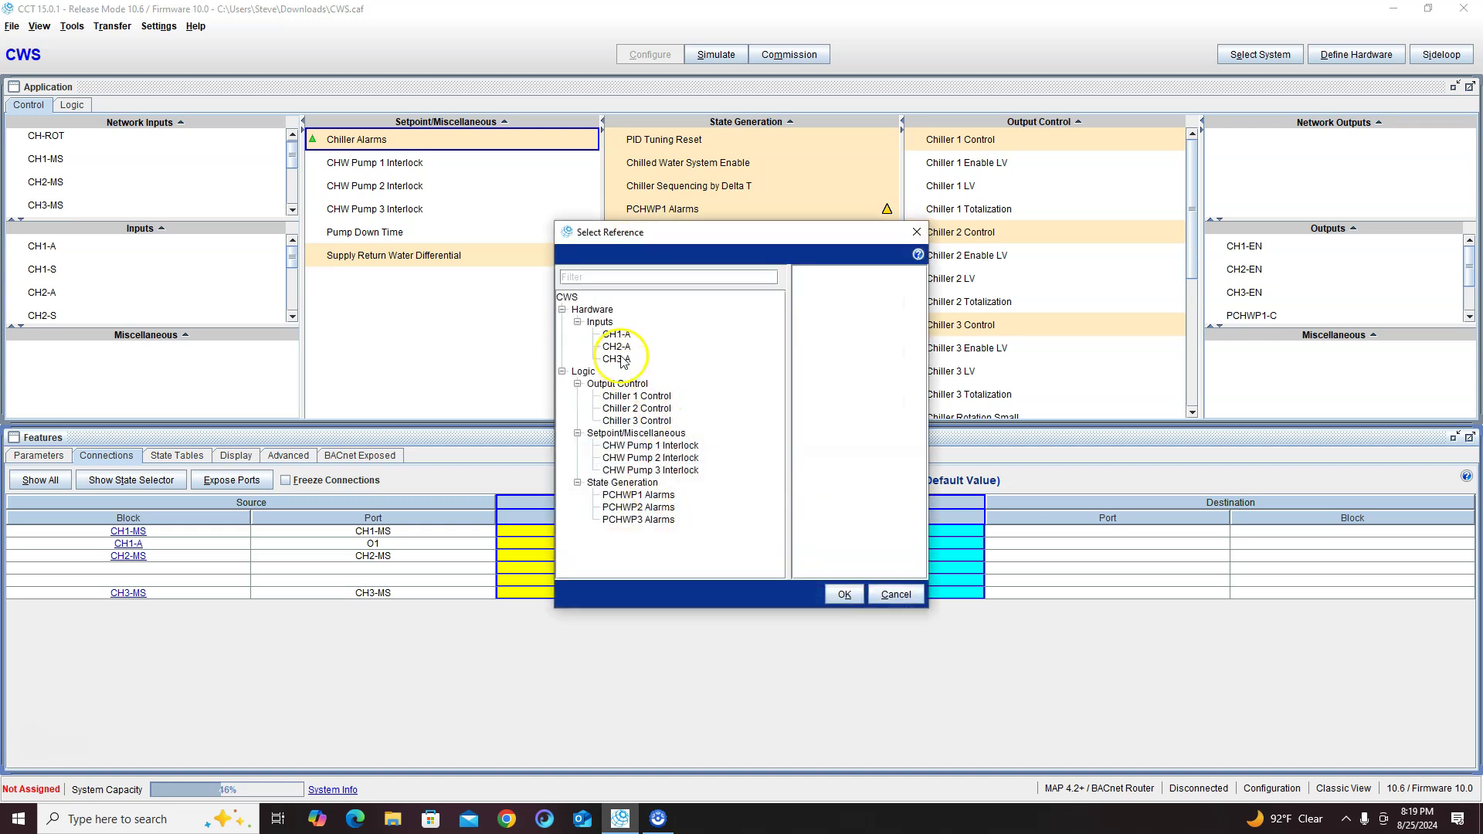
click(616, 346)
click(843, 594)
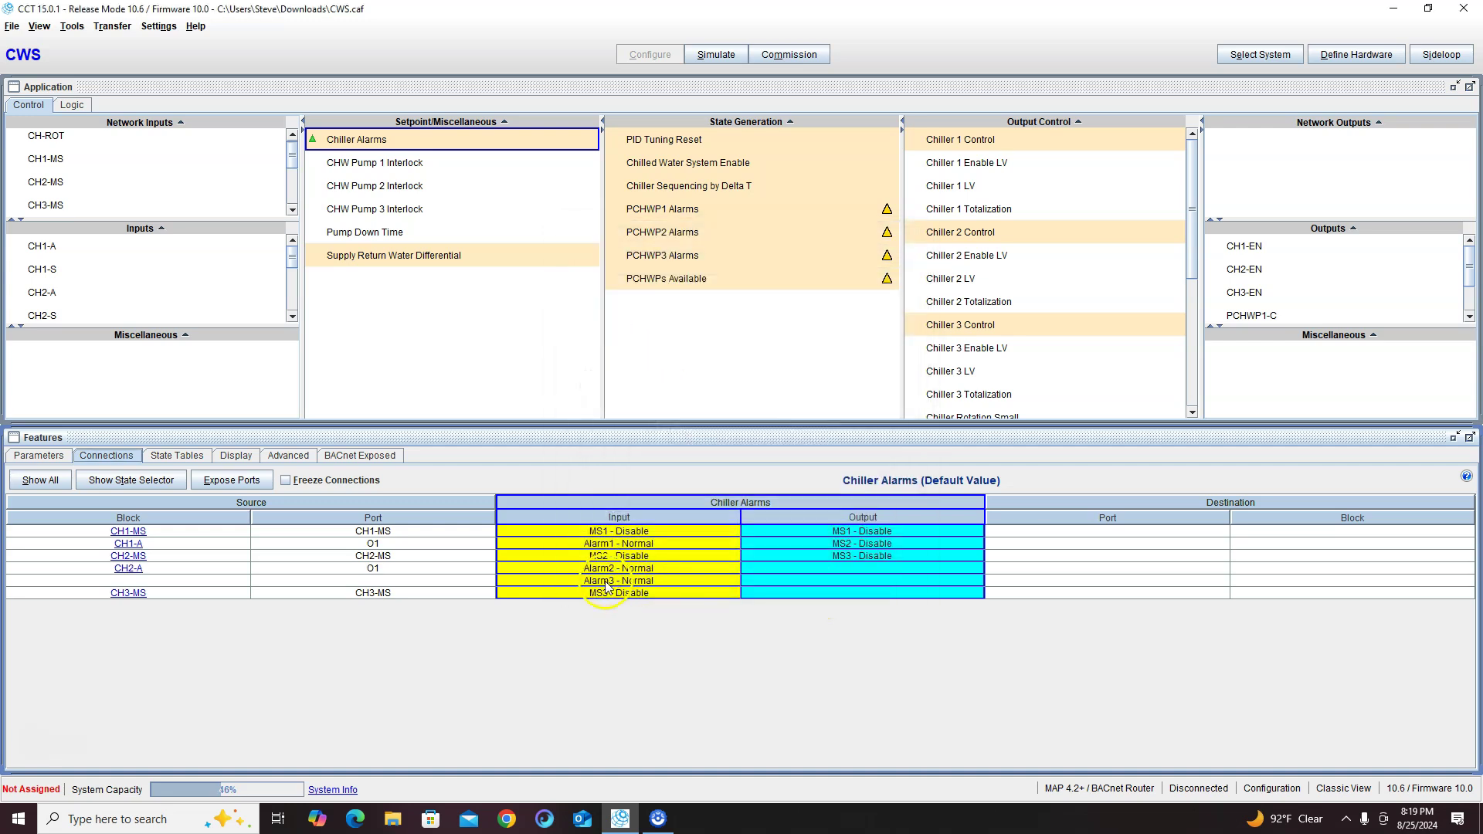
double_click(576, 584)
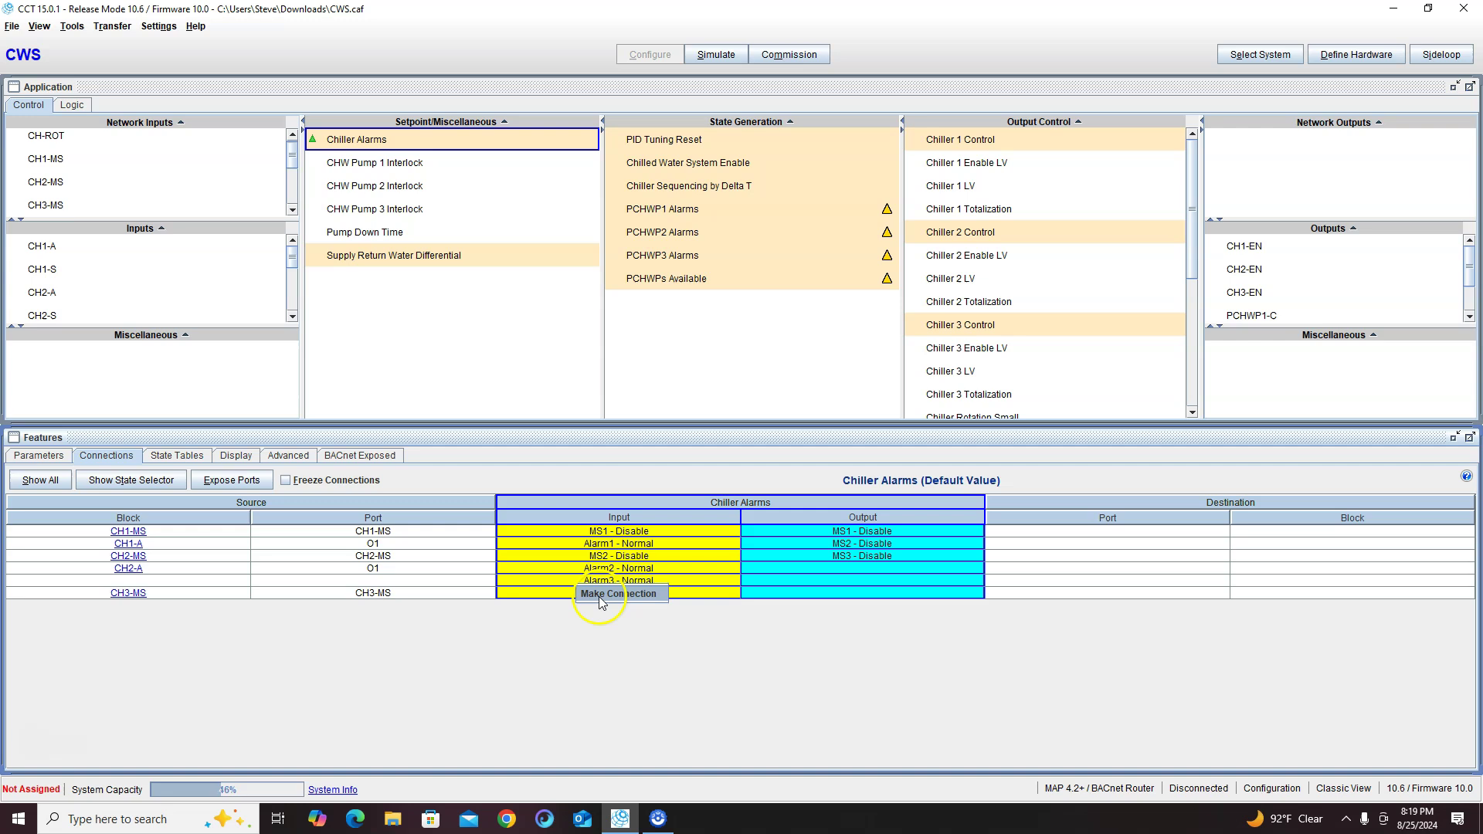
click(625, 360)
click(844, 594)
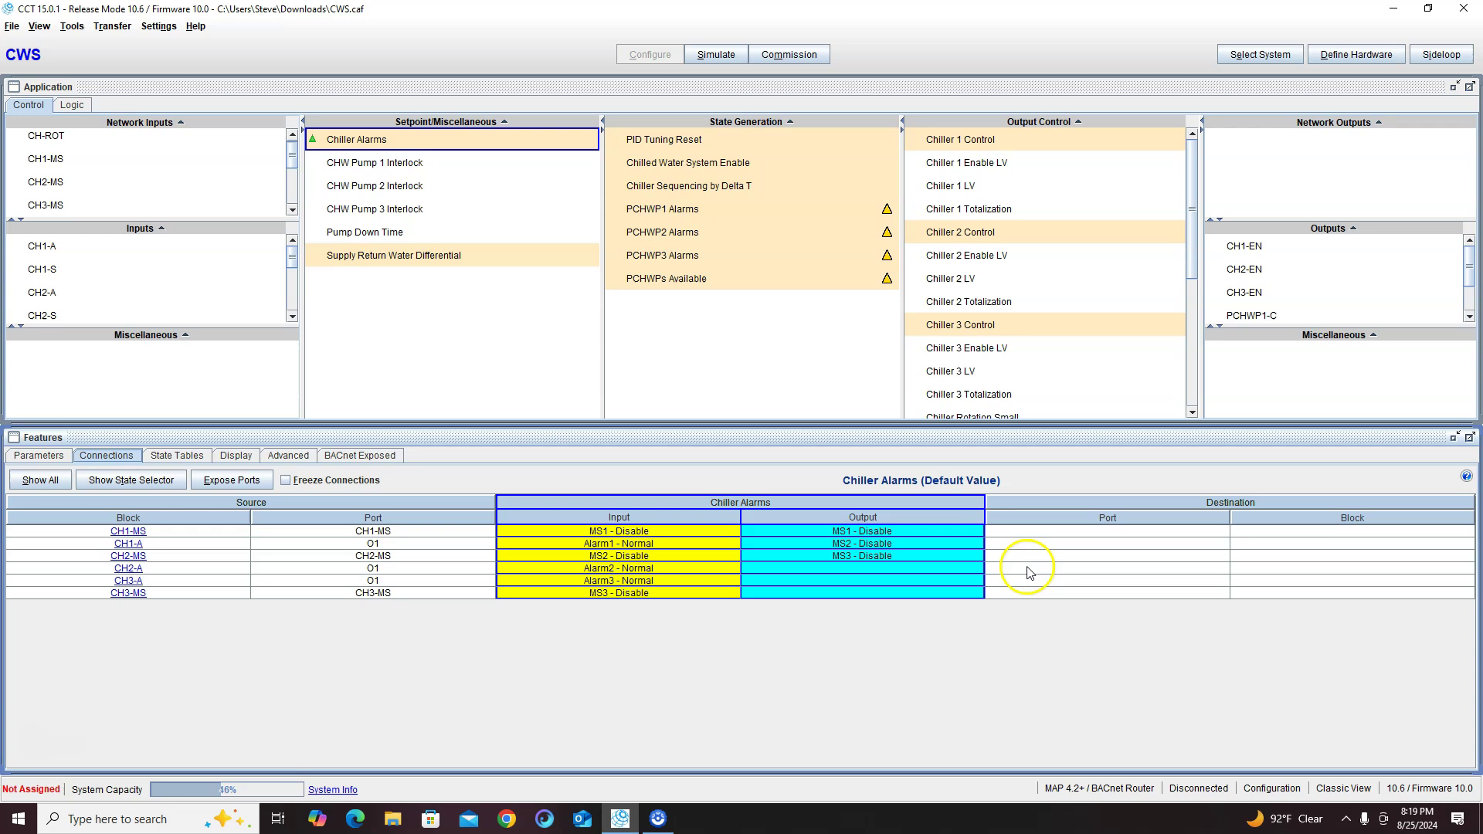
Step: Connect Chiller 1 Control's Maintenance Switch to the Chiller Alarms MS1 output
click(997, 141)
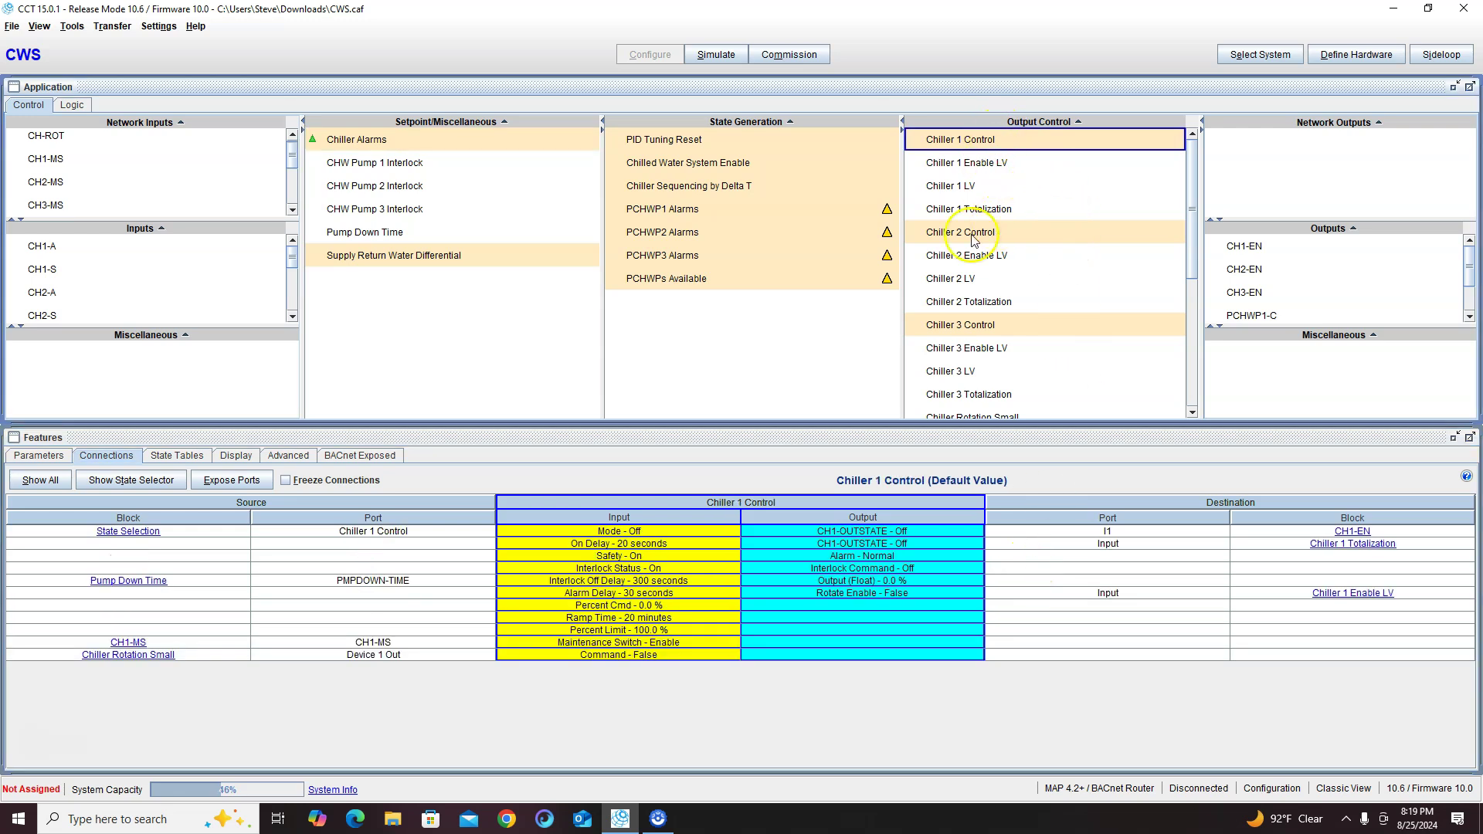
right_click(517, 648)
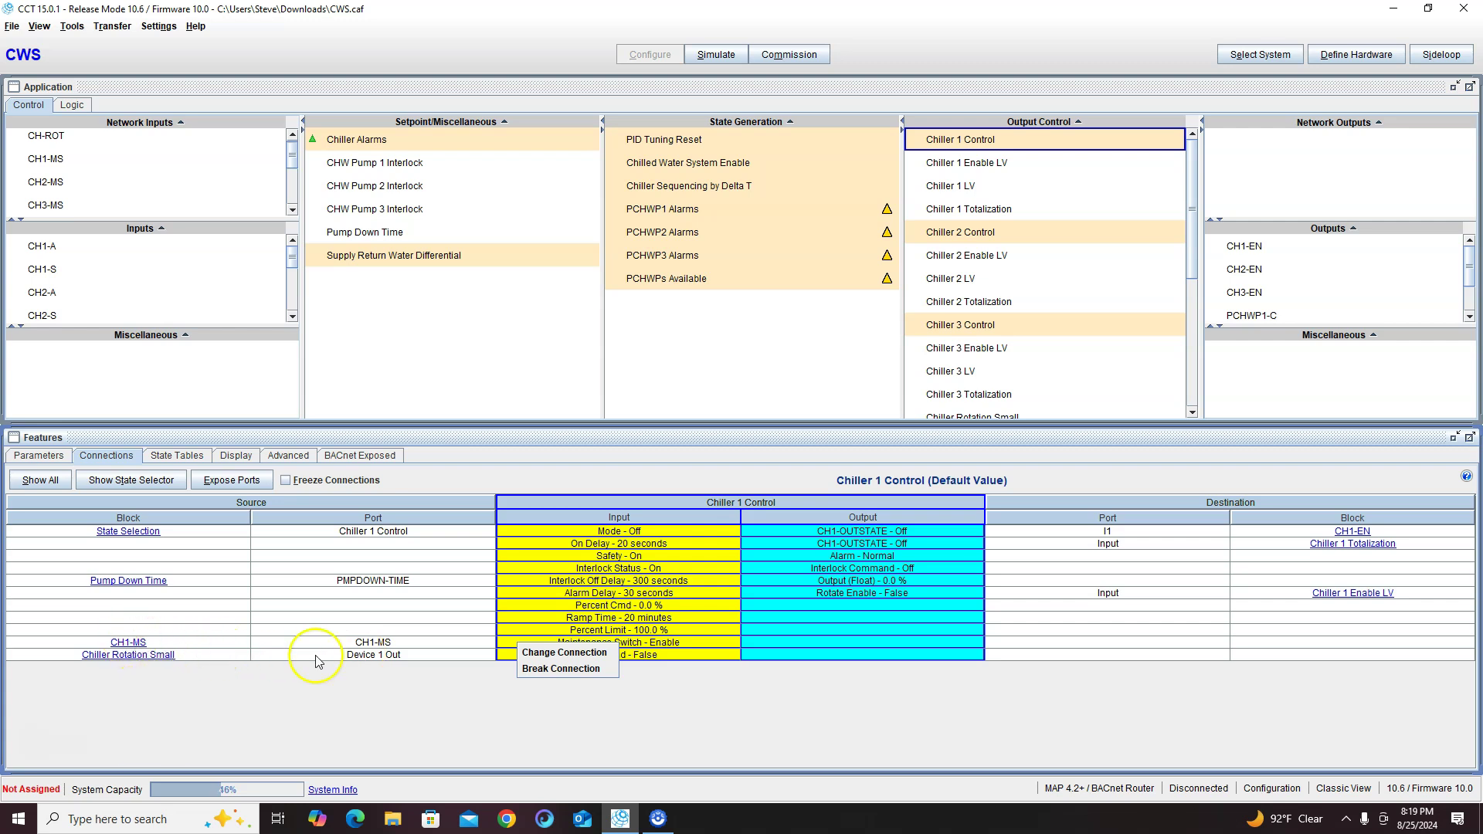
click(547, 652)
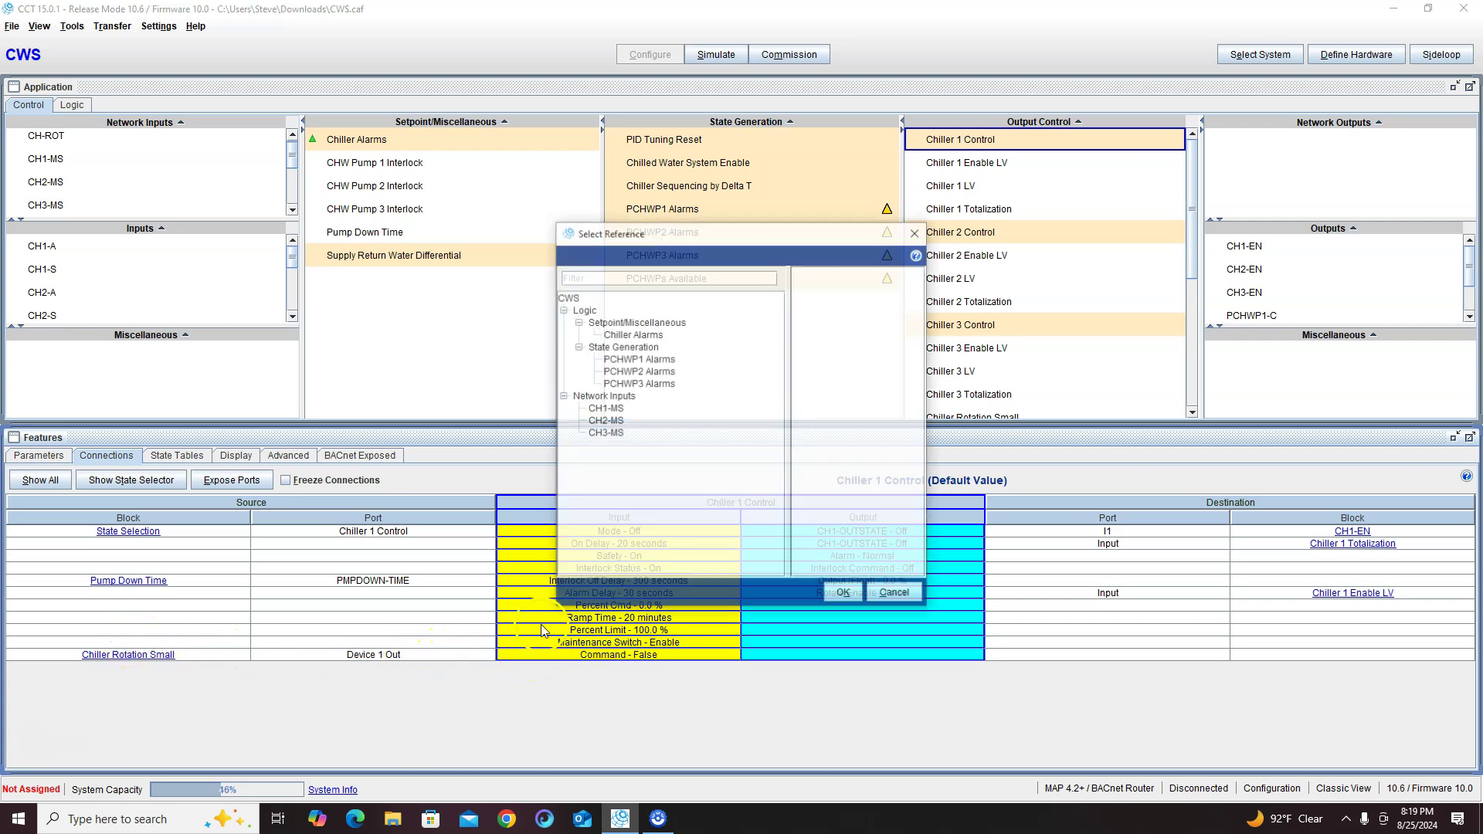
click(641, 337)
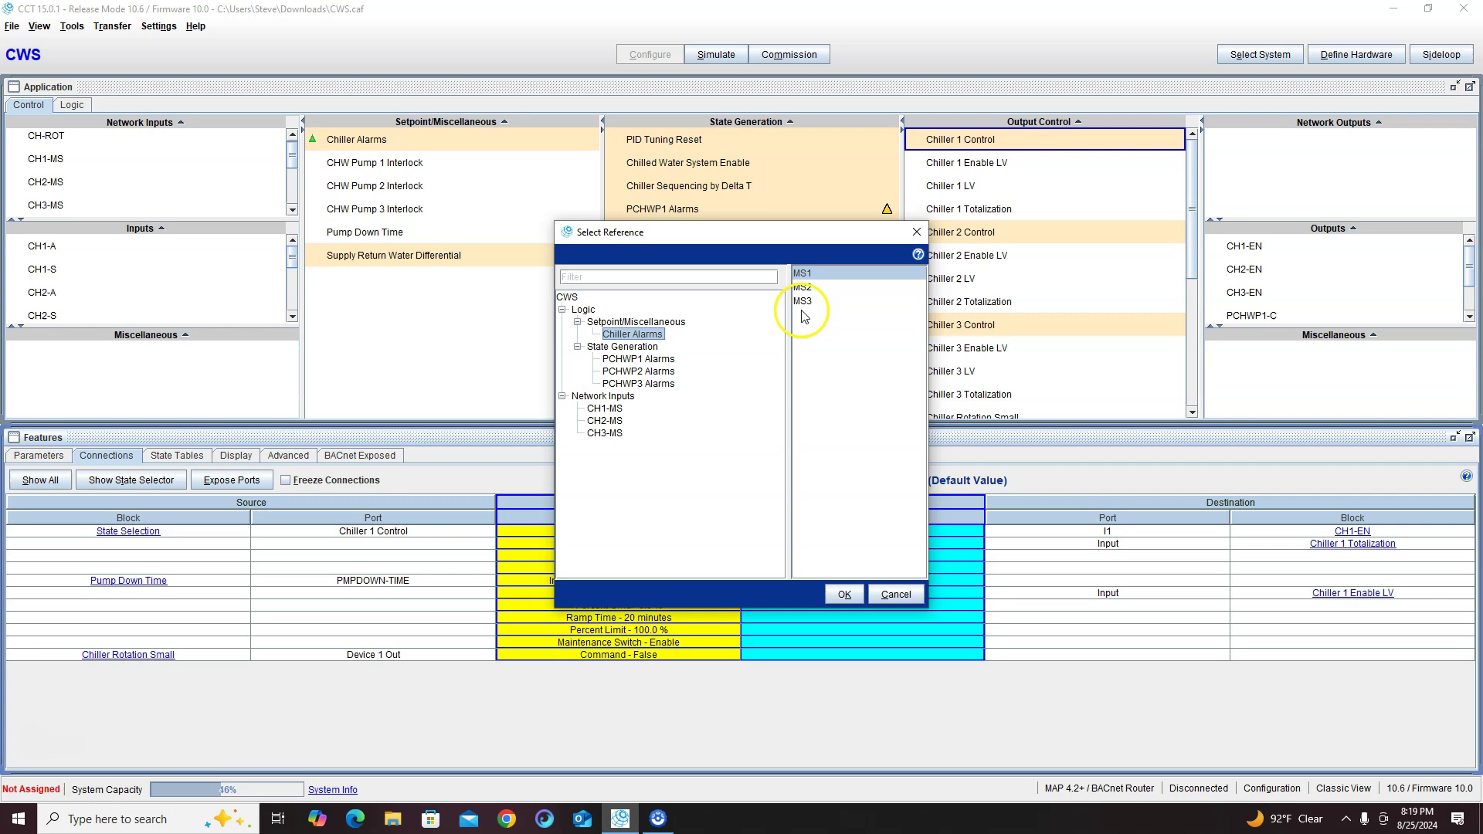
click(845, 594)
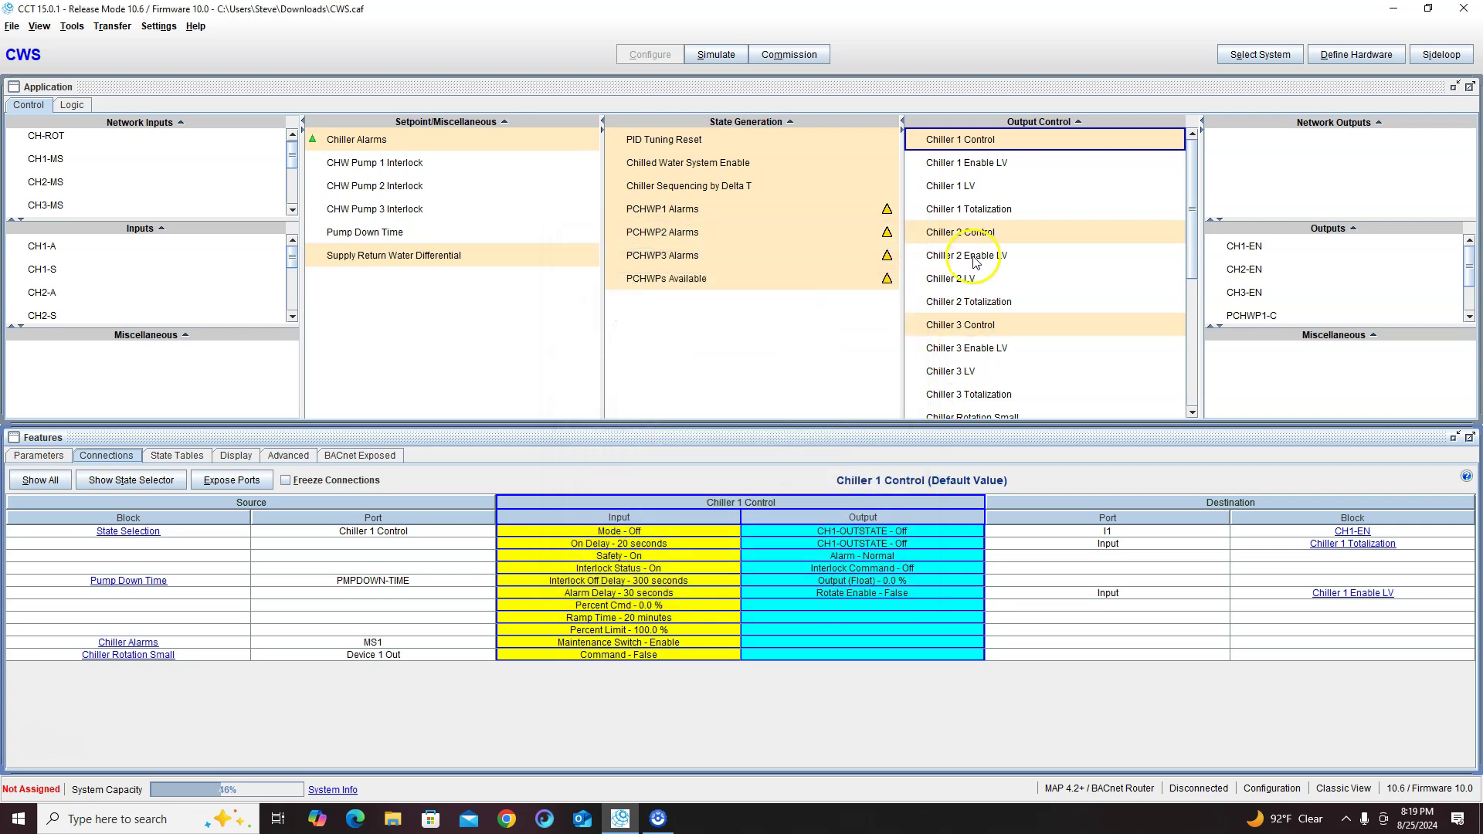
Step: Connect Chiller 2 Control's Maintenance Switch to the Chiller Alarms MS2 output
click(983, 236)
right_click(572, 649)
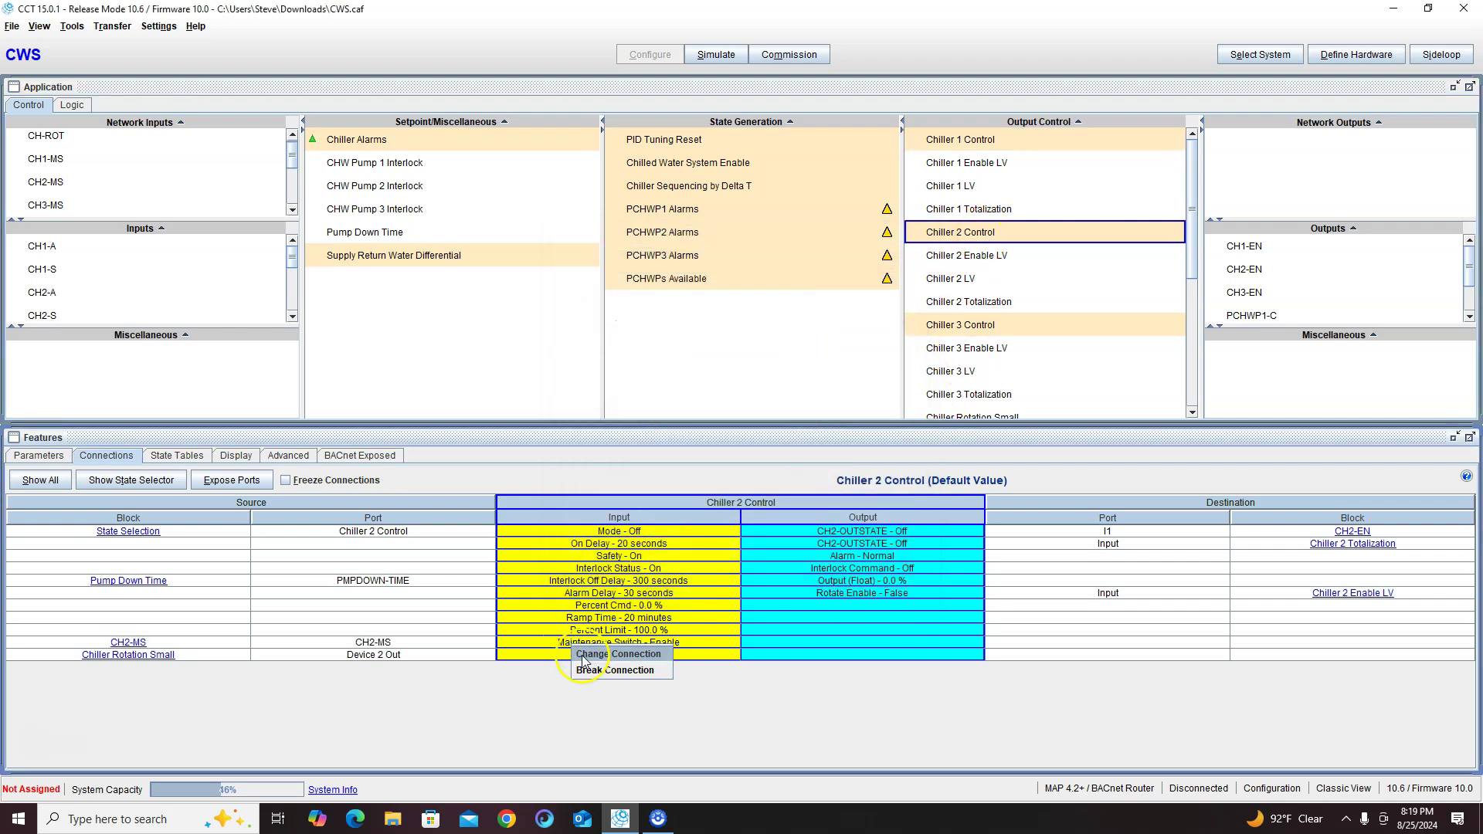
click(622, 654)
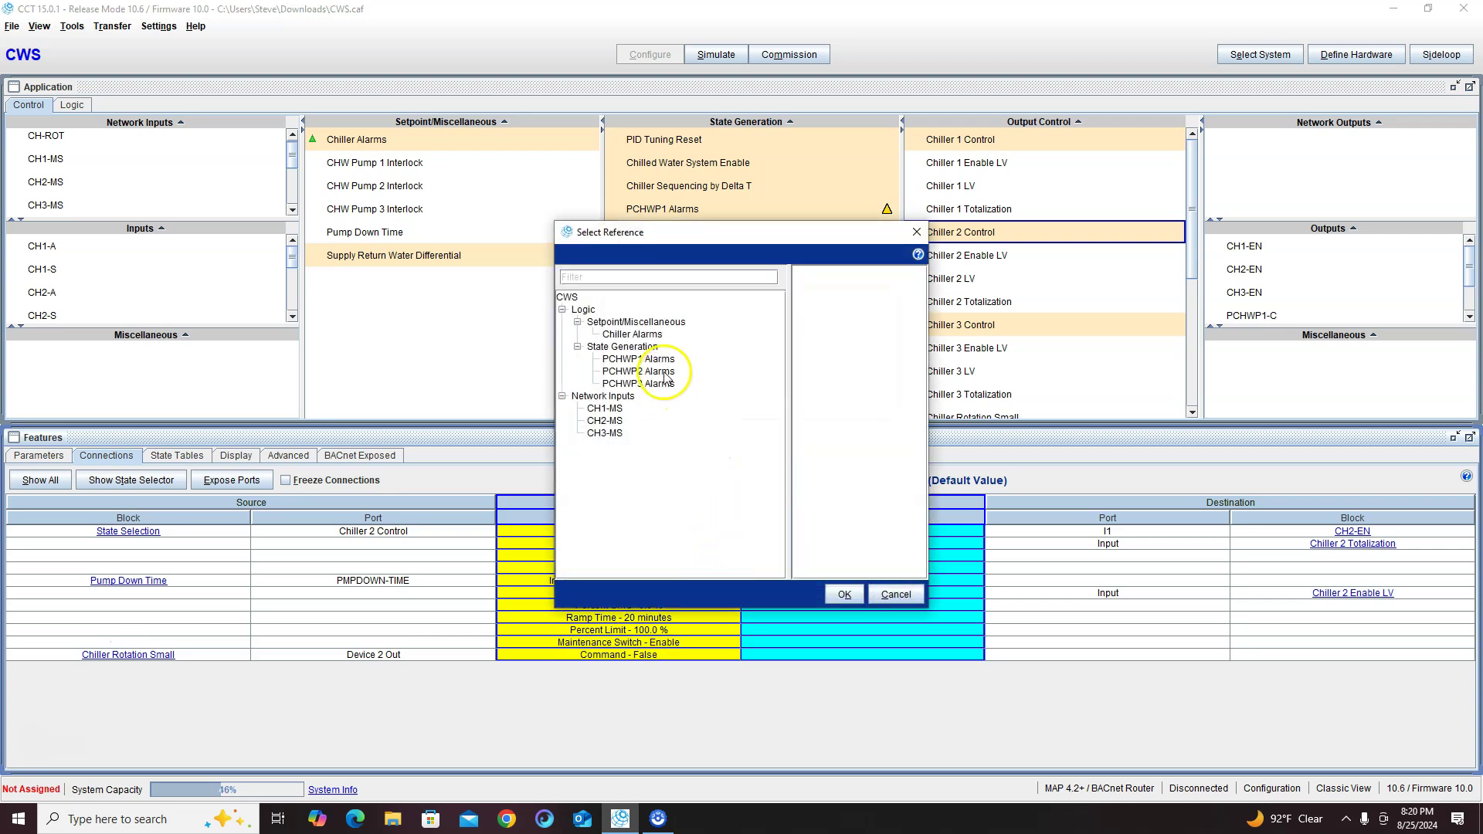
click(632, 334)
click(803, 287)
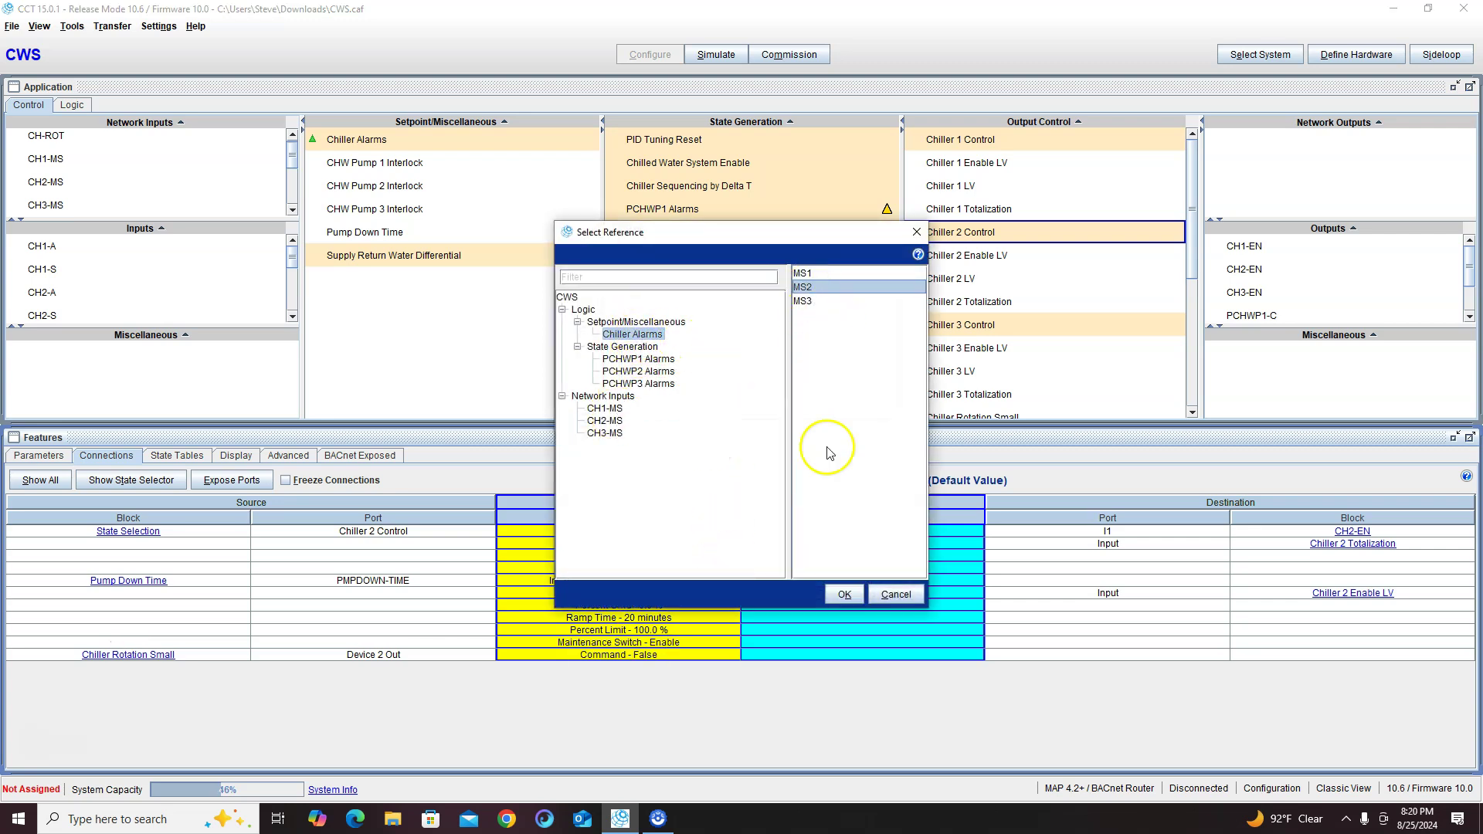
click(844, 594)
Step: Connect Chiller 3 Control's Maintenance Switch to MS3, then review Chiller Alarms' connections
click(1004, 334)
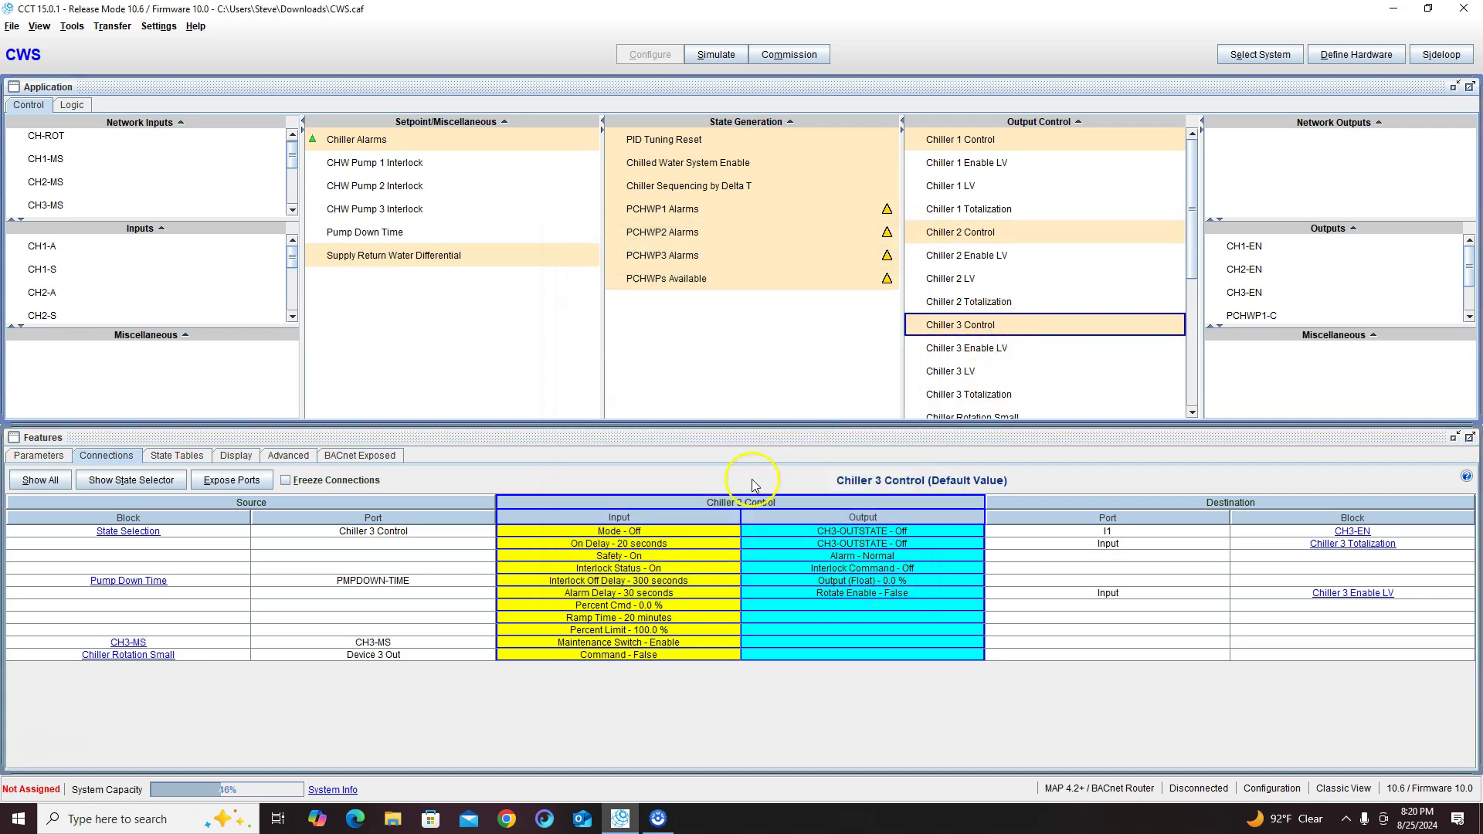
right_click(605, 653)
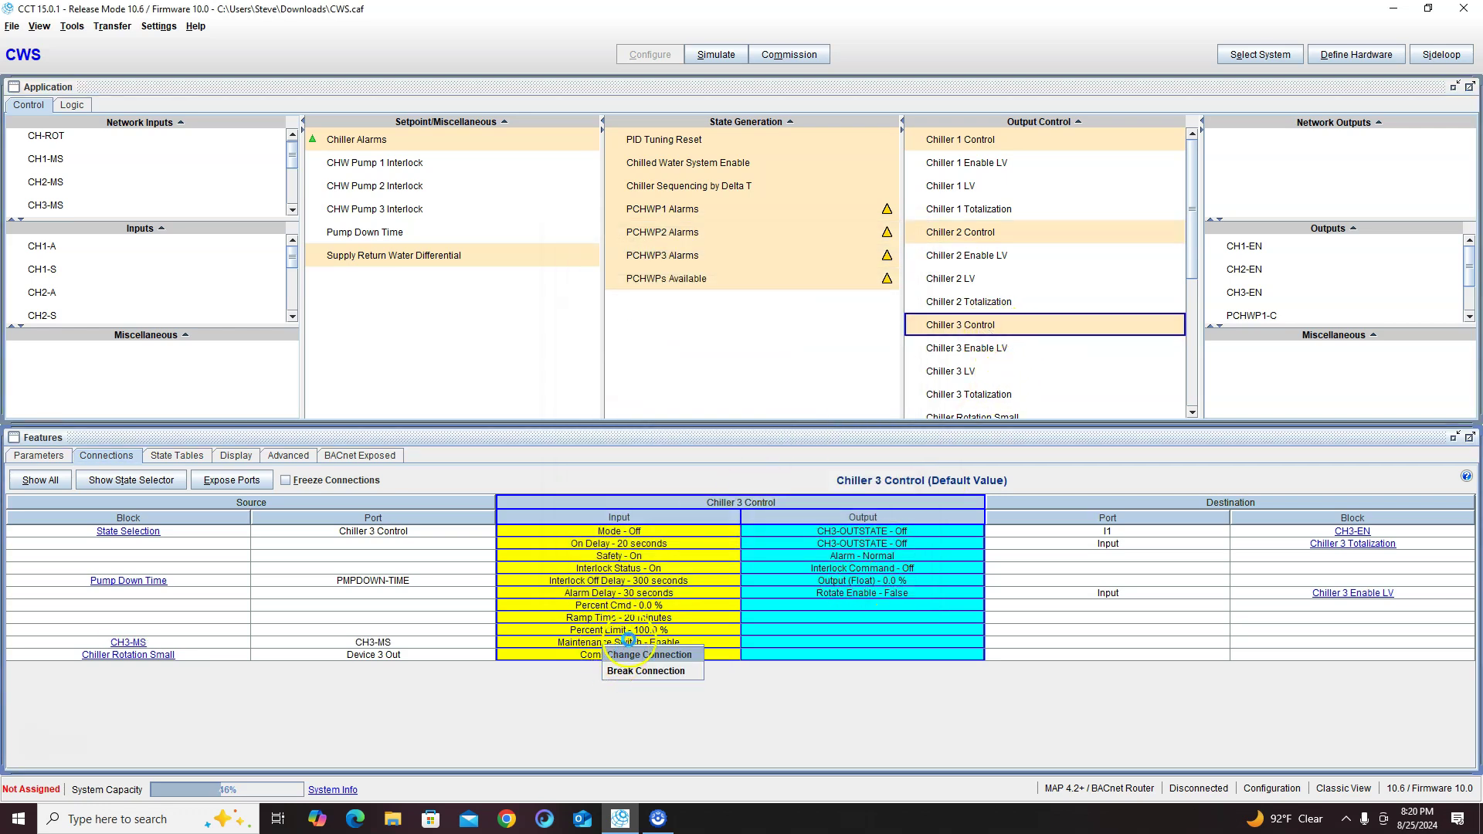
click(641, 654)
click(633, 333)
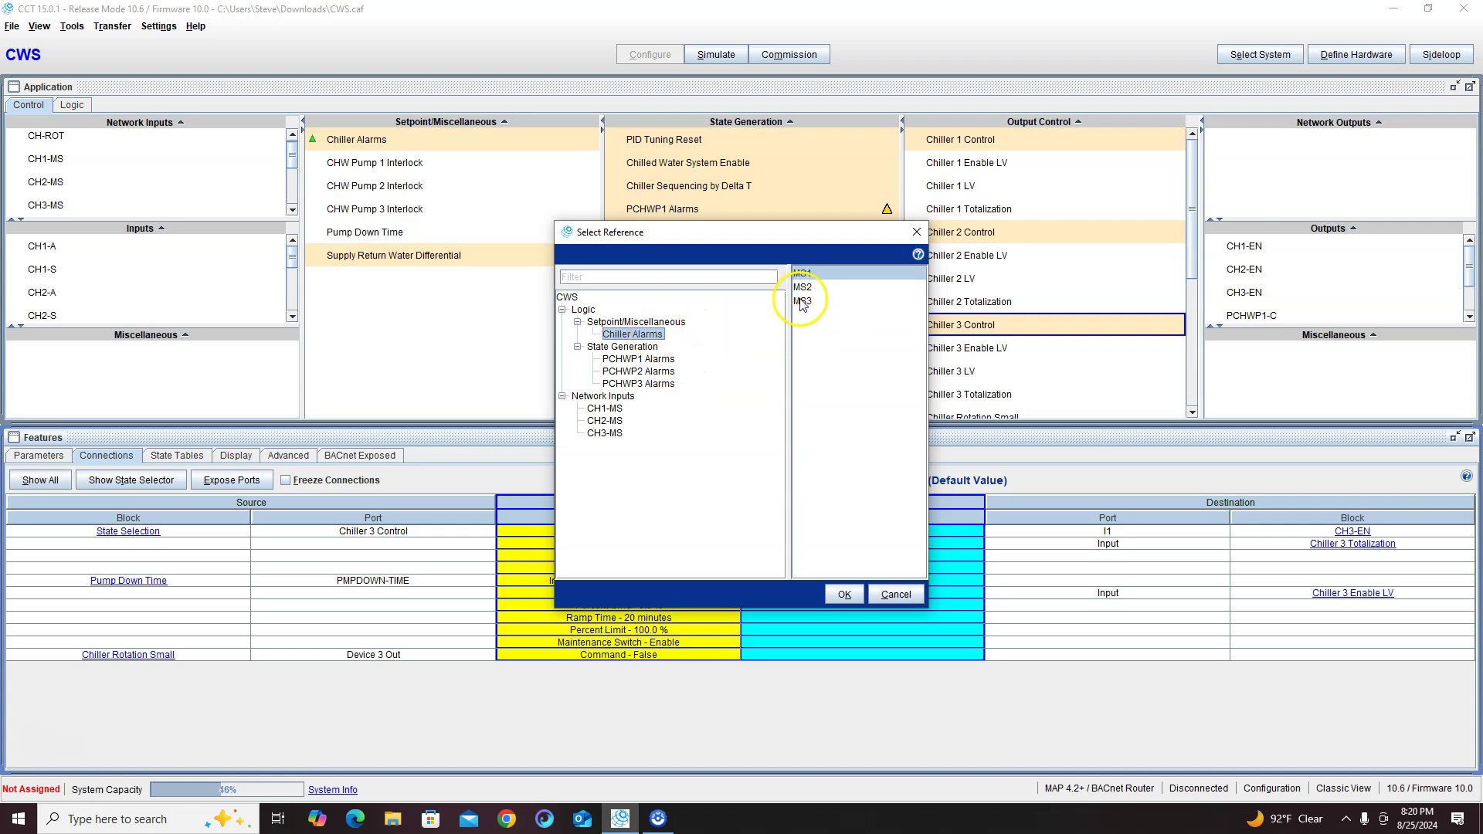
click(801, 302)
click(845, 594)
click(401, 143)
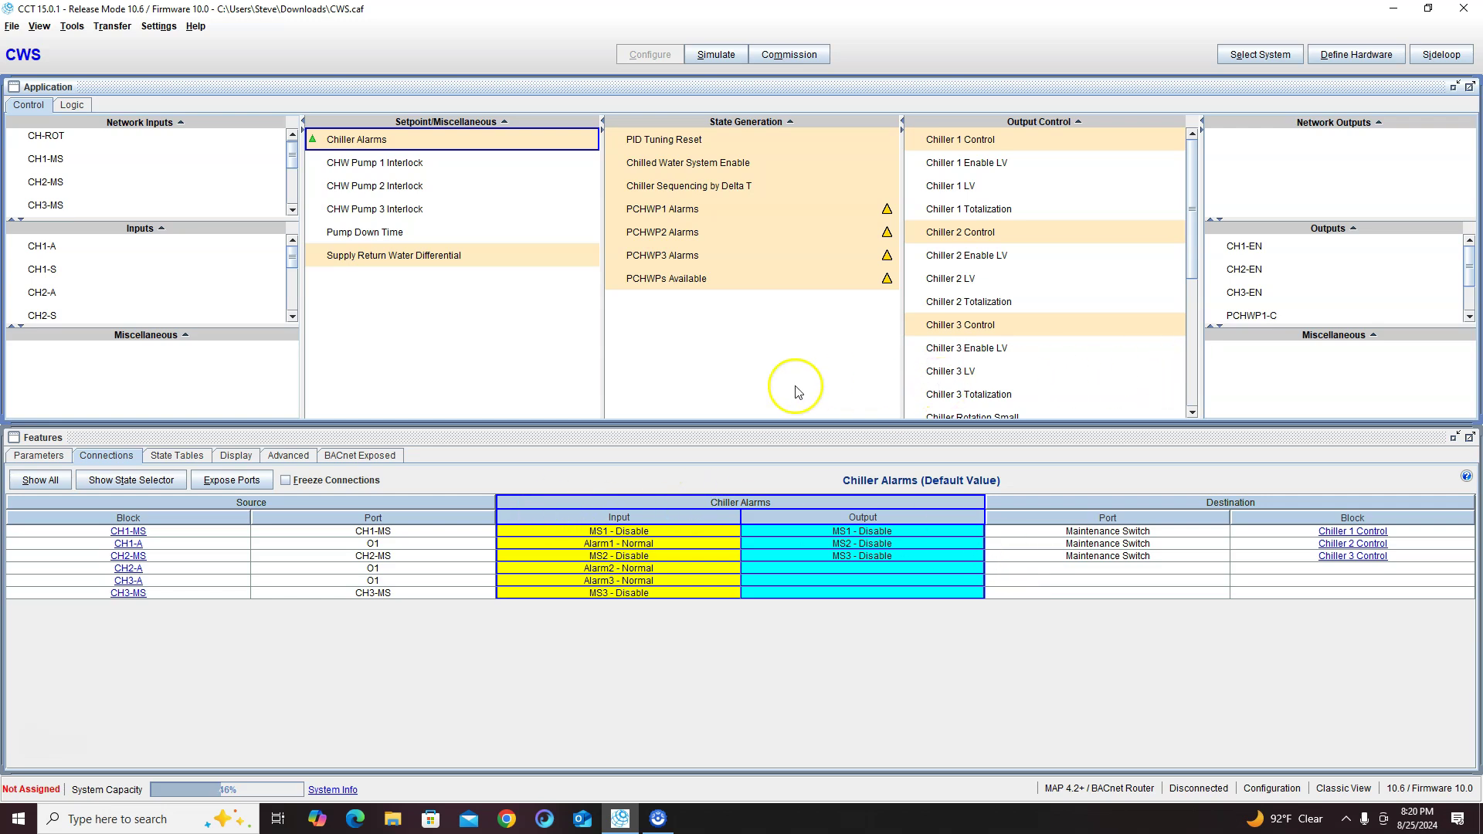
Step: Check Chiller Rotation Small and Chiller 3 Control connections, then select PCHWPs Available for its actions
scroll(972, 399, down, 2)
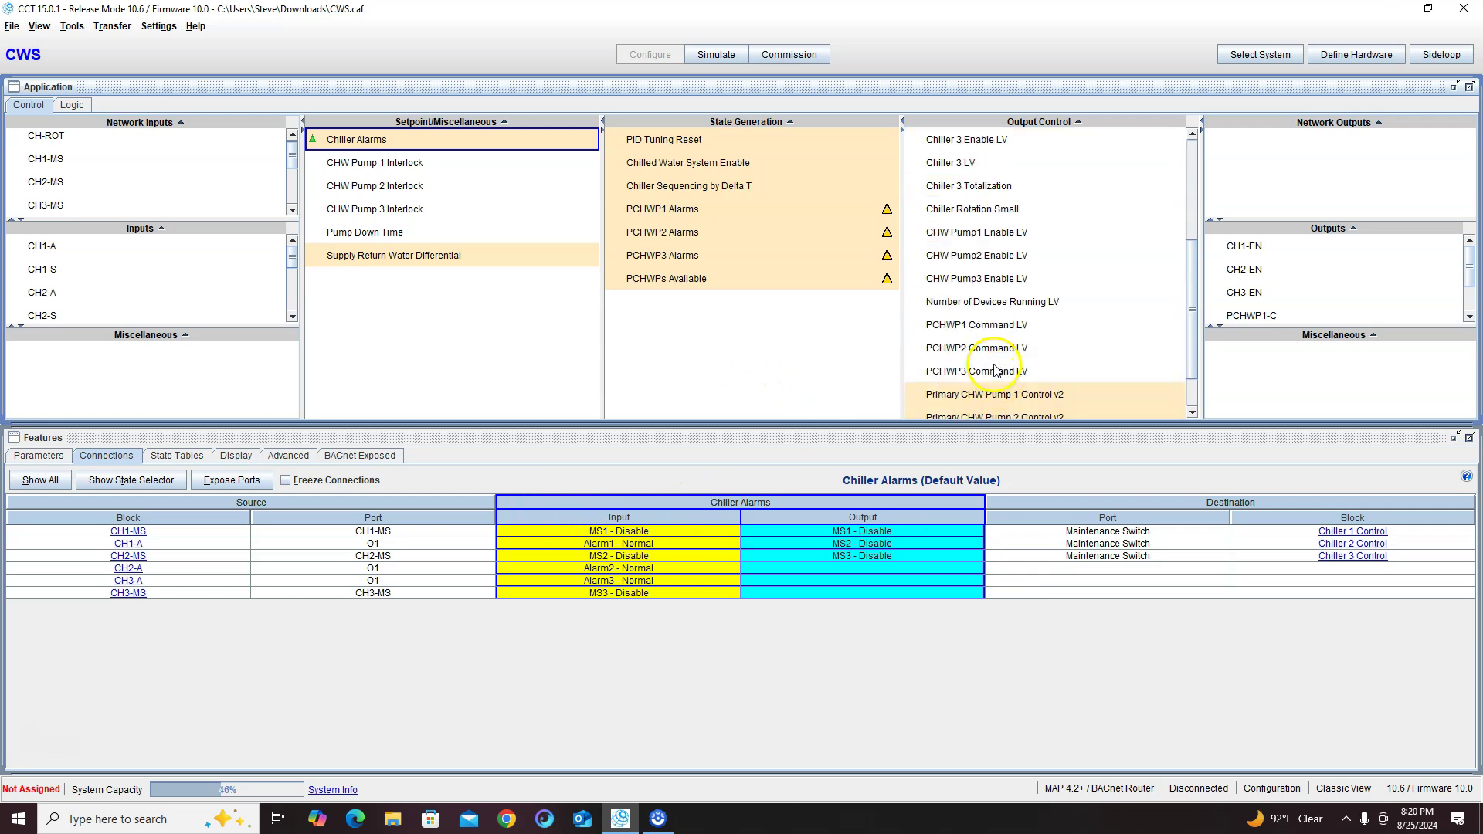
click(979, 283)
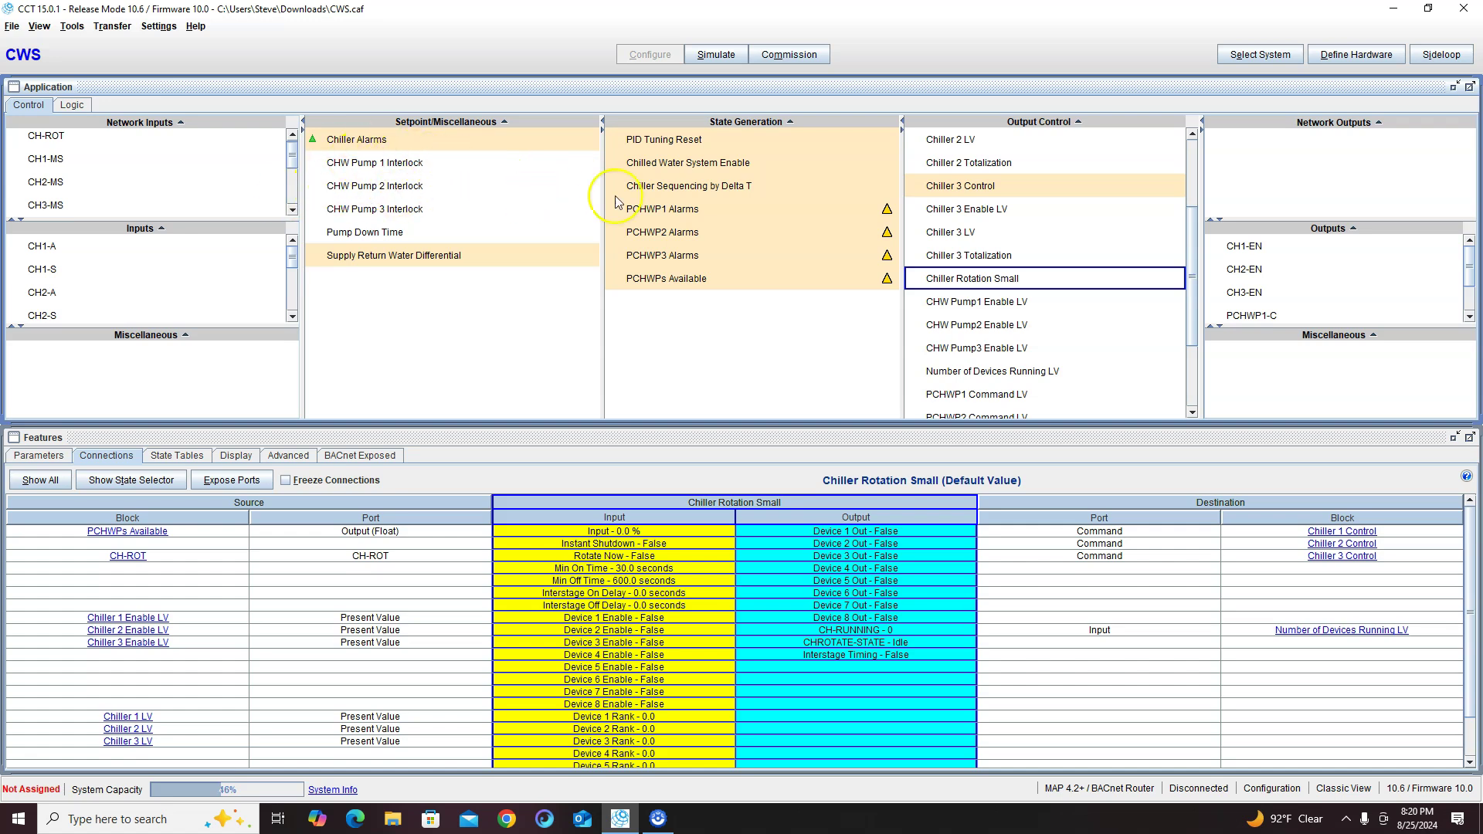
scroll(989, 209, up, 1)
click(978, 256)
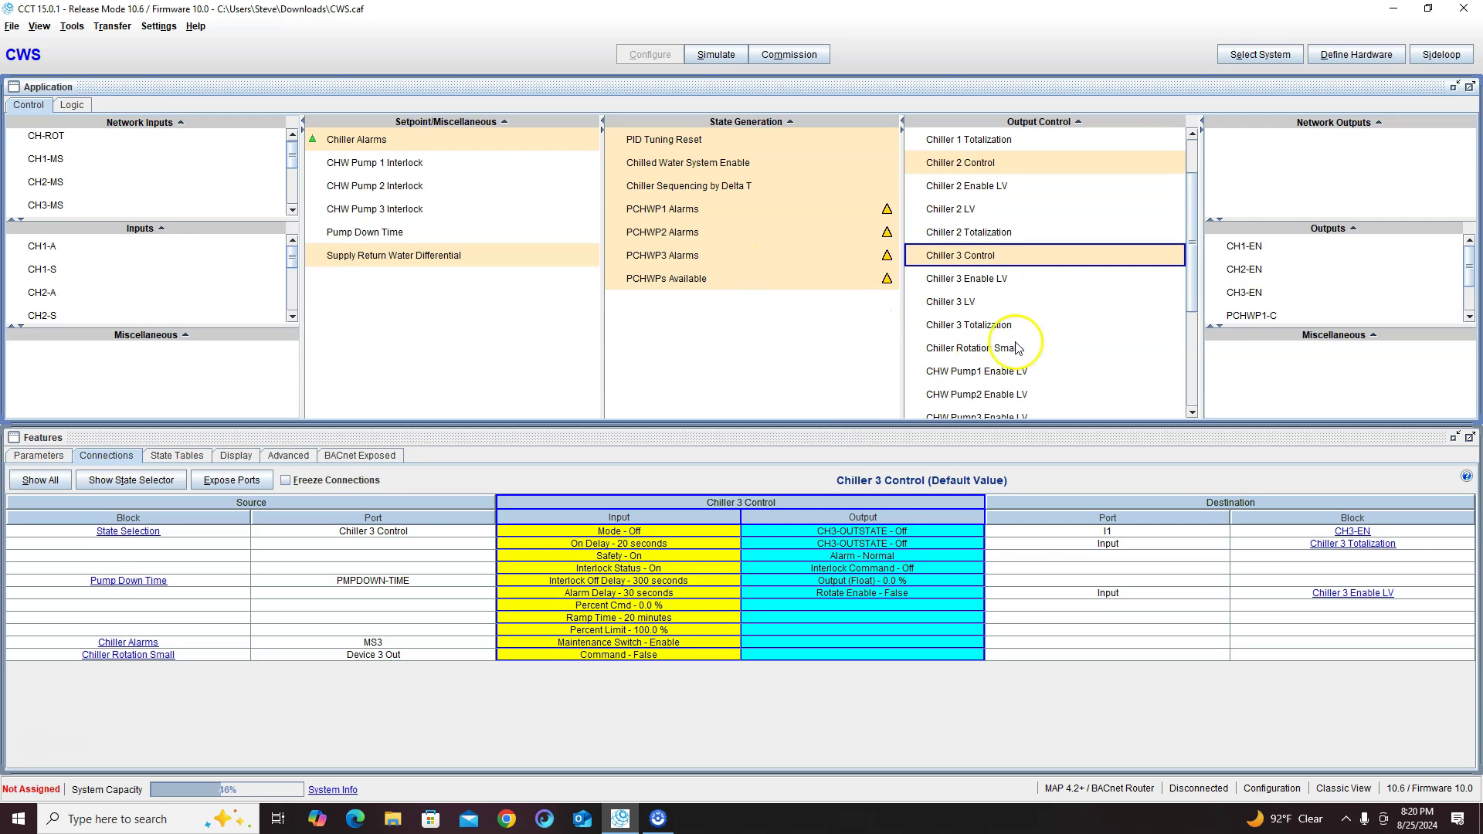
click(993, 353)
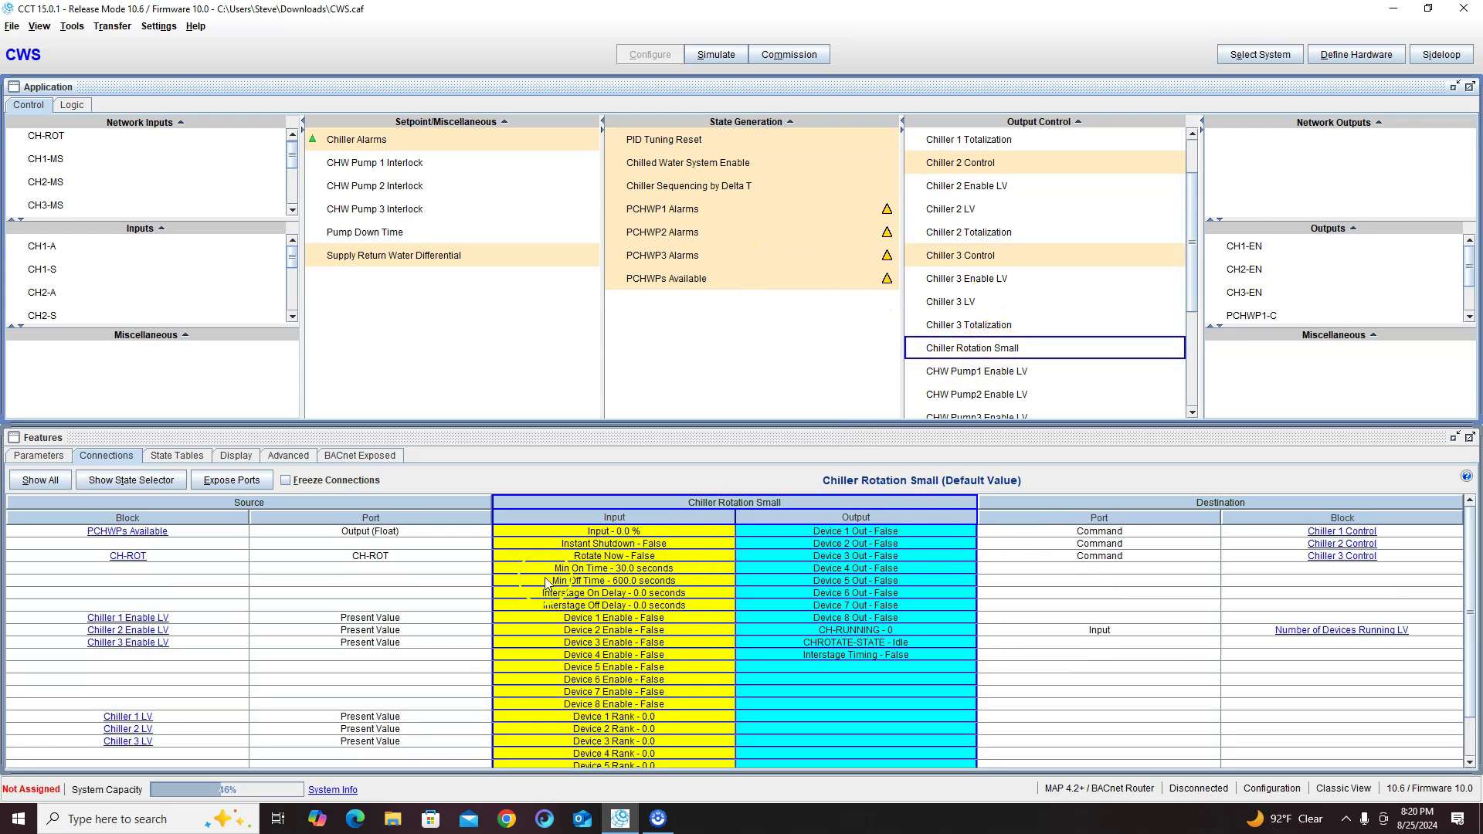
scroll(525, 599, down, 1)
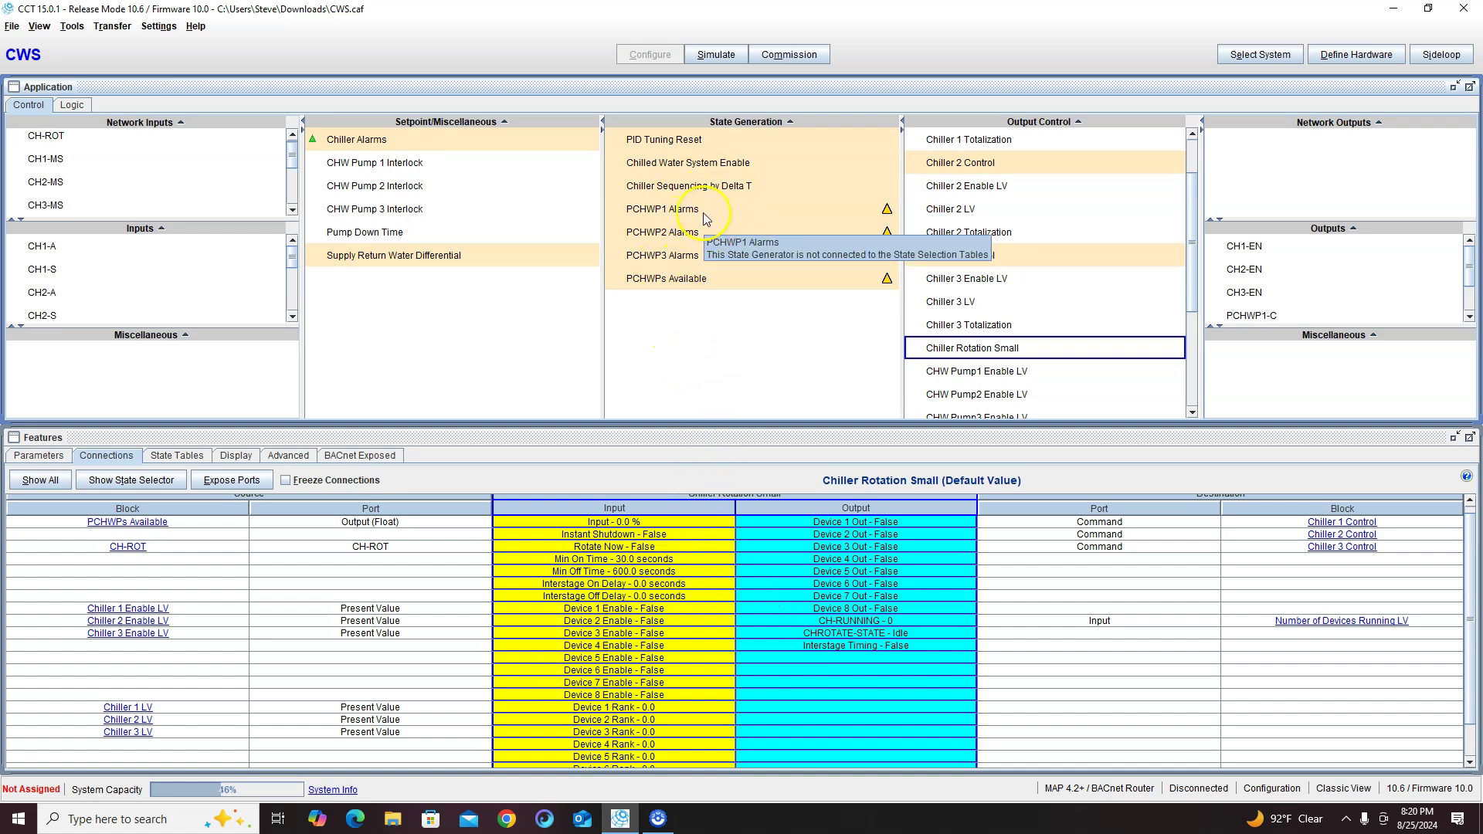
click(685, 287)
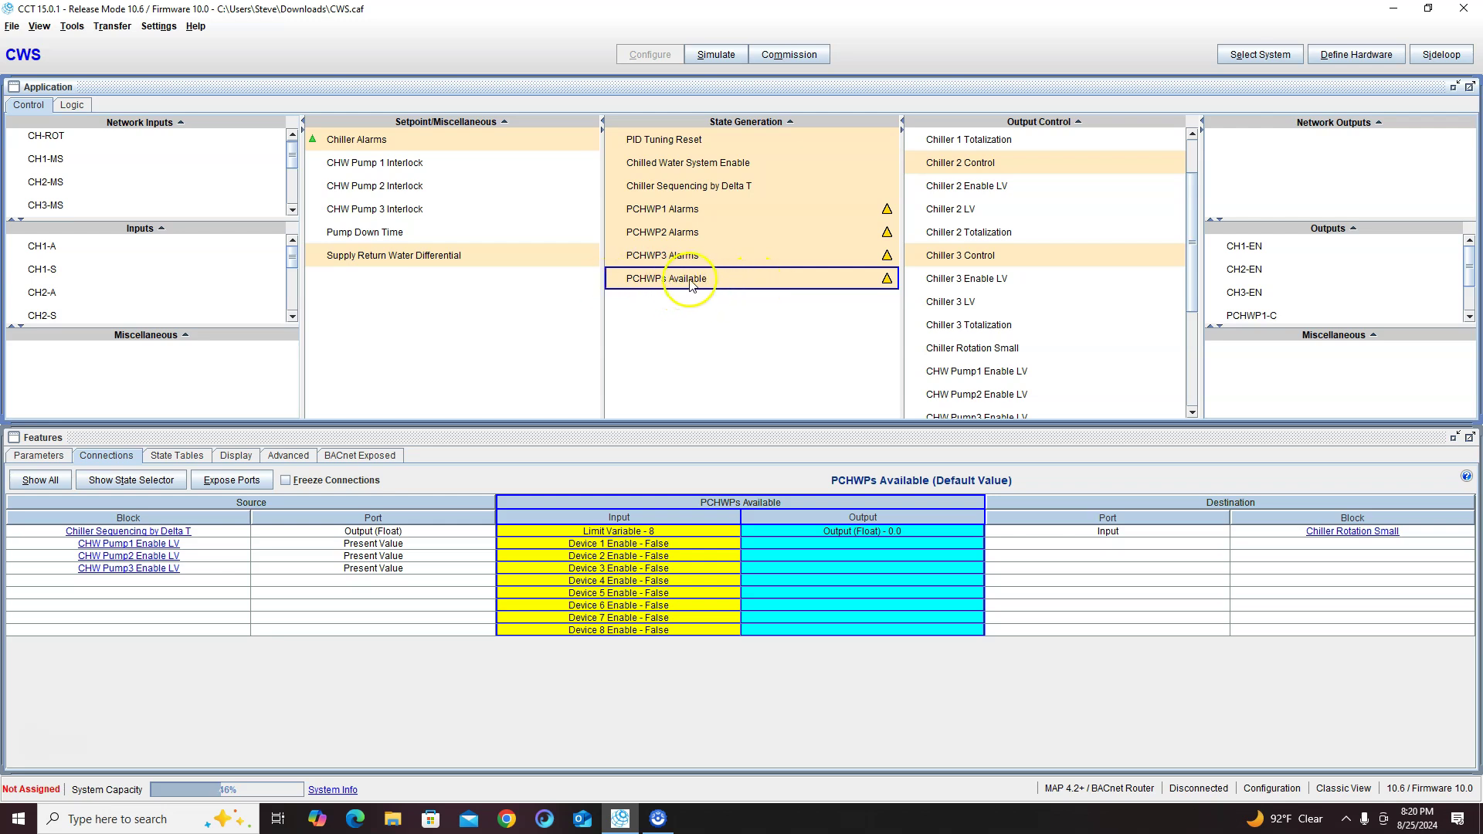
right_click(694, 283)
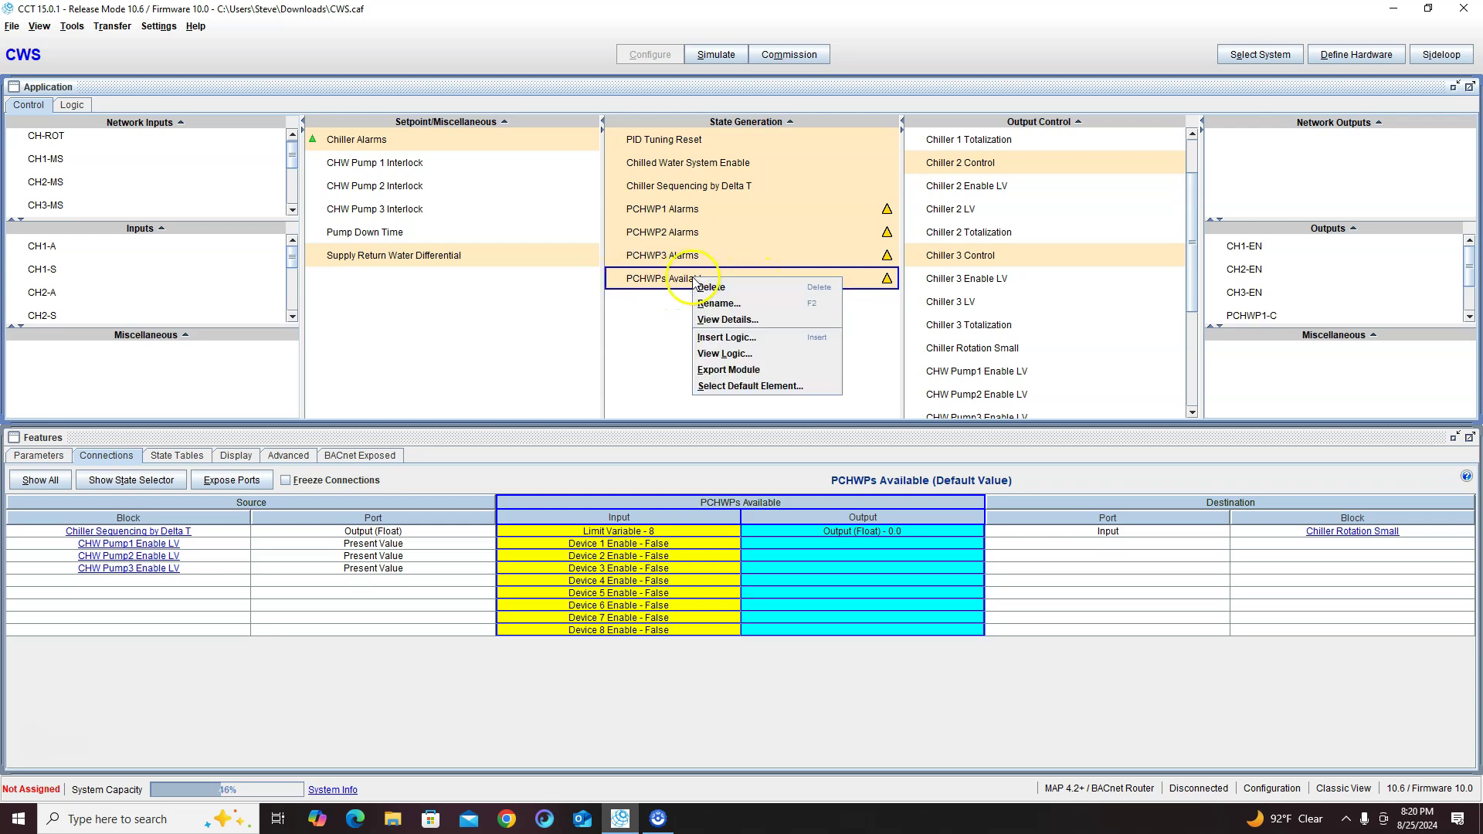
Step: Show the PCHWPs Available logic and shift its Output (Float) block farther right
click(746, 355)
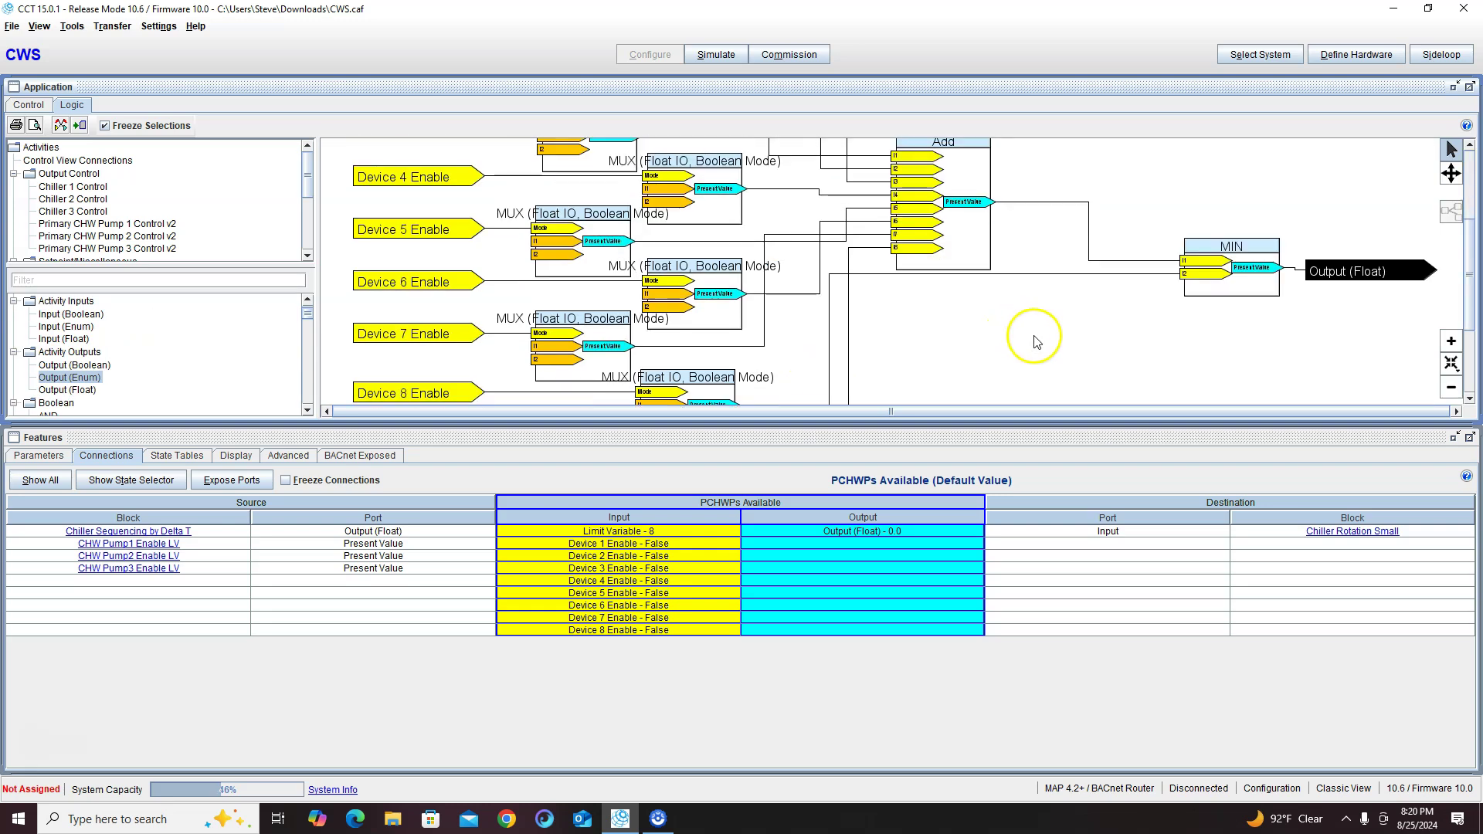
click(1350, 272)
drag(1351, 271, 1413, 270)
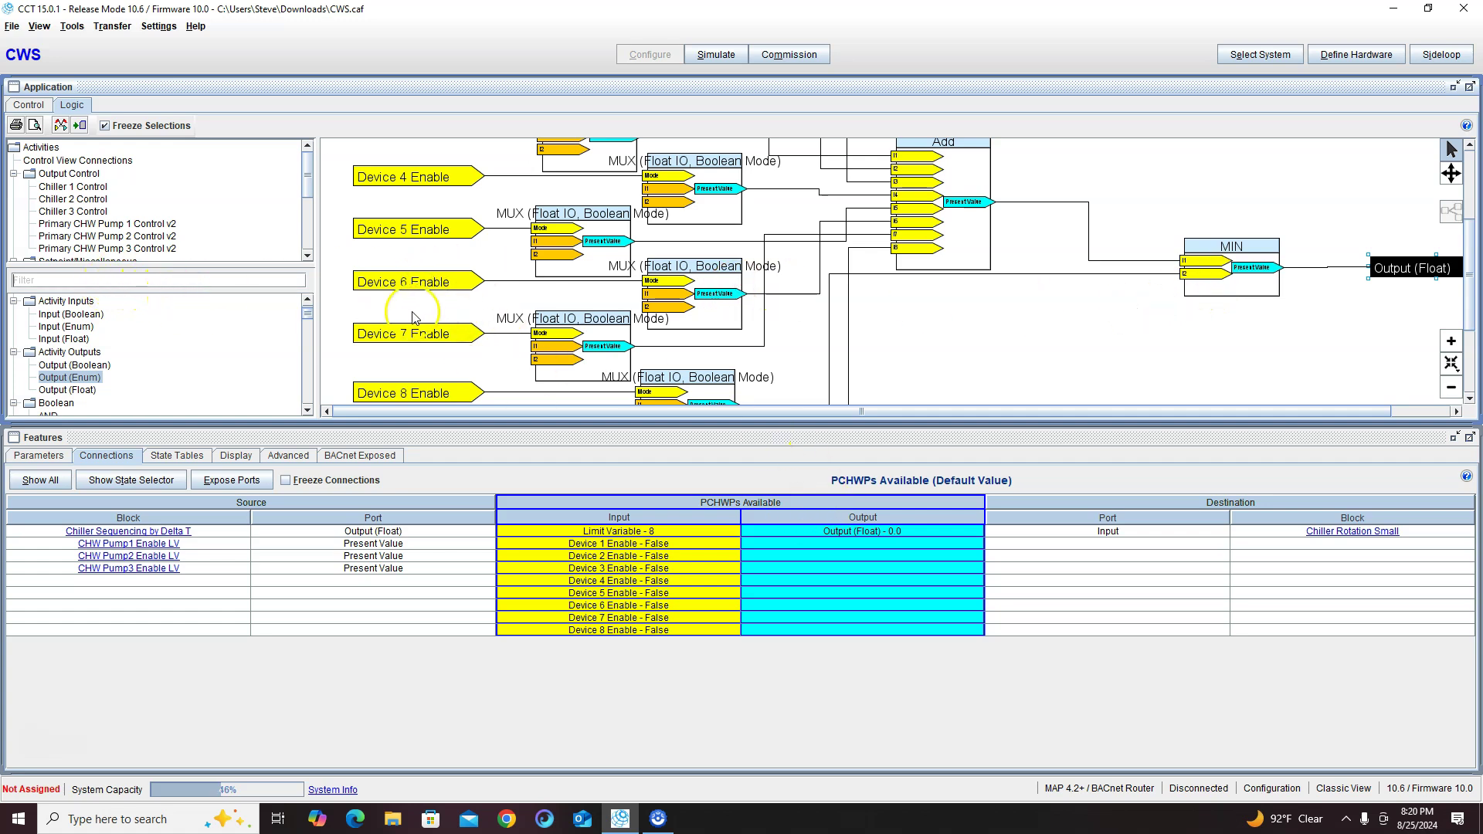
Step: Add an Input (Float) below MIN named MaxChillerRunning with default 2.0
click(75, 341)
drag(68, 344, 834, 324)
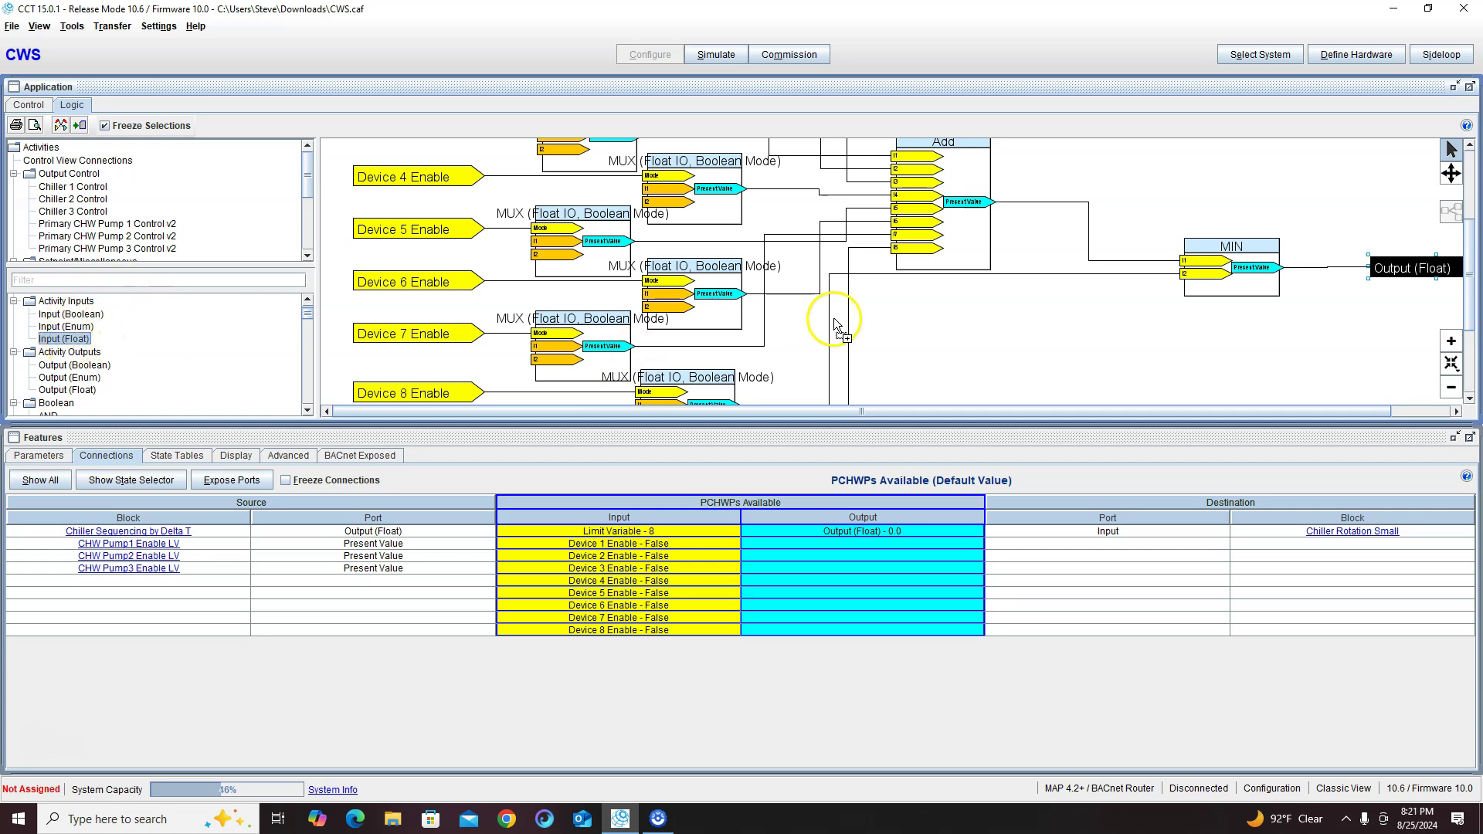
click(1004, 334)
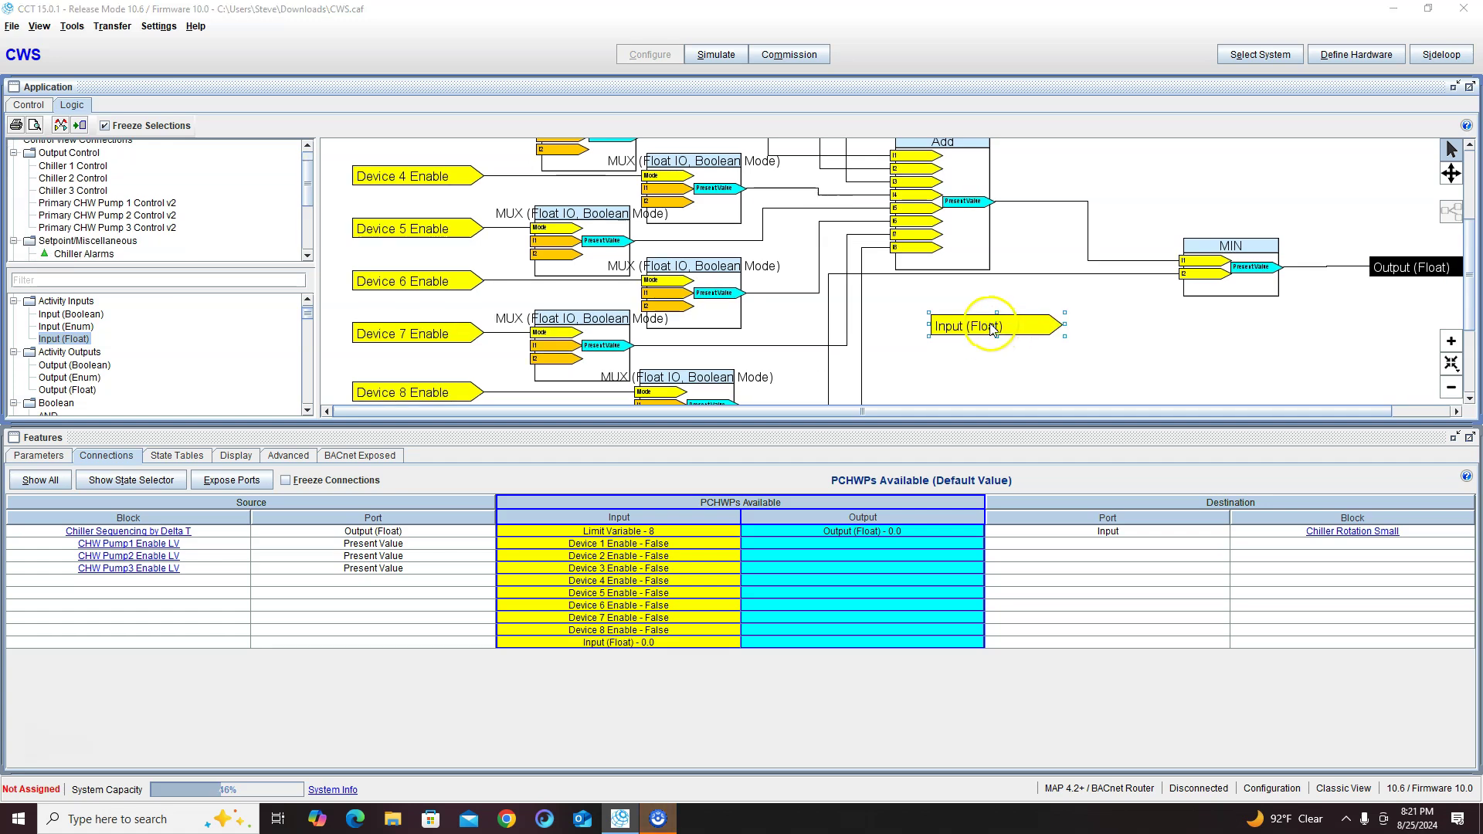
double_click(994, 330)
click(190, 118)
click(390, 176)
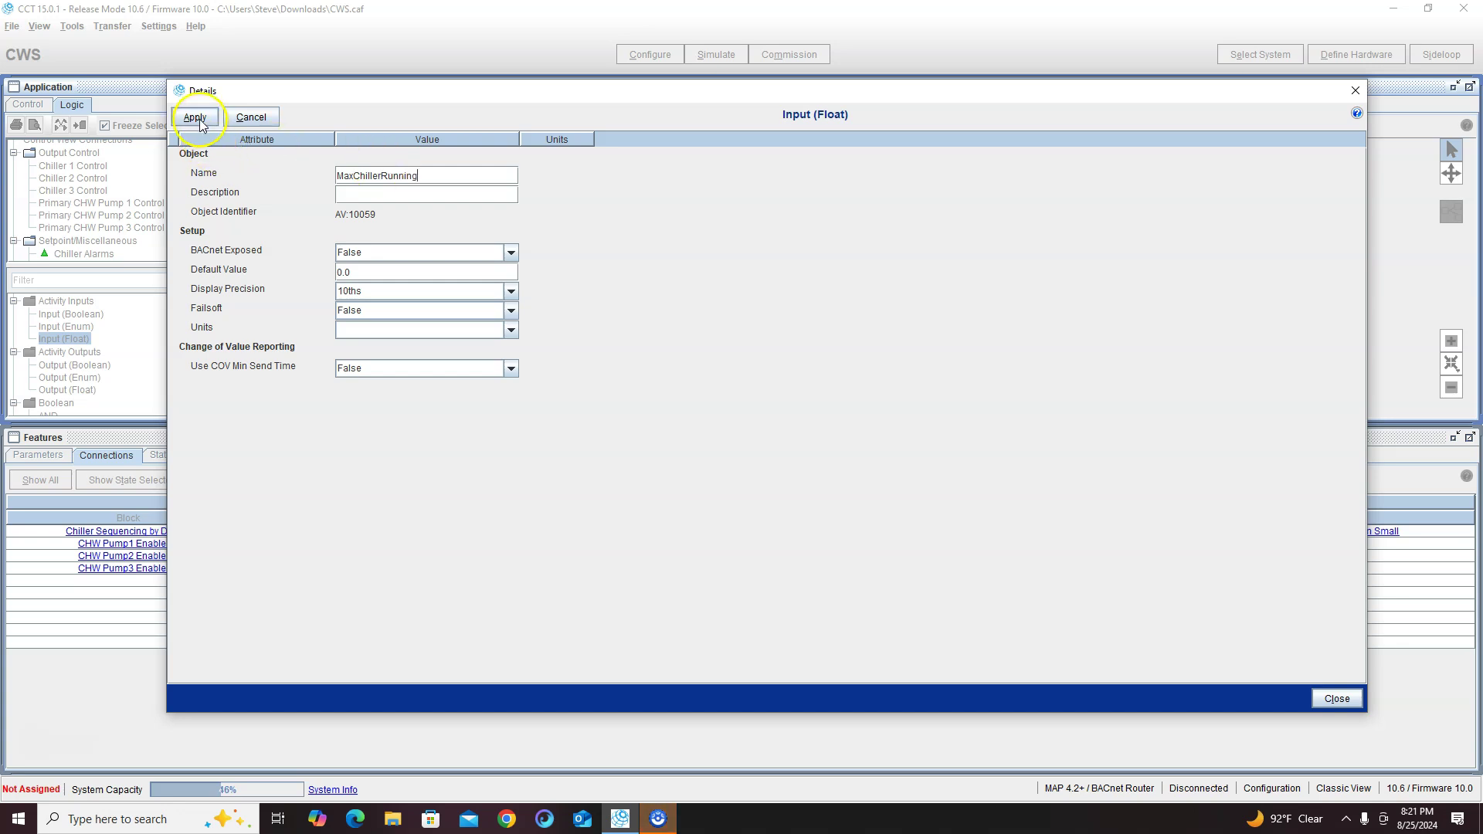
click(358, 271)
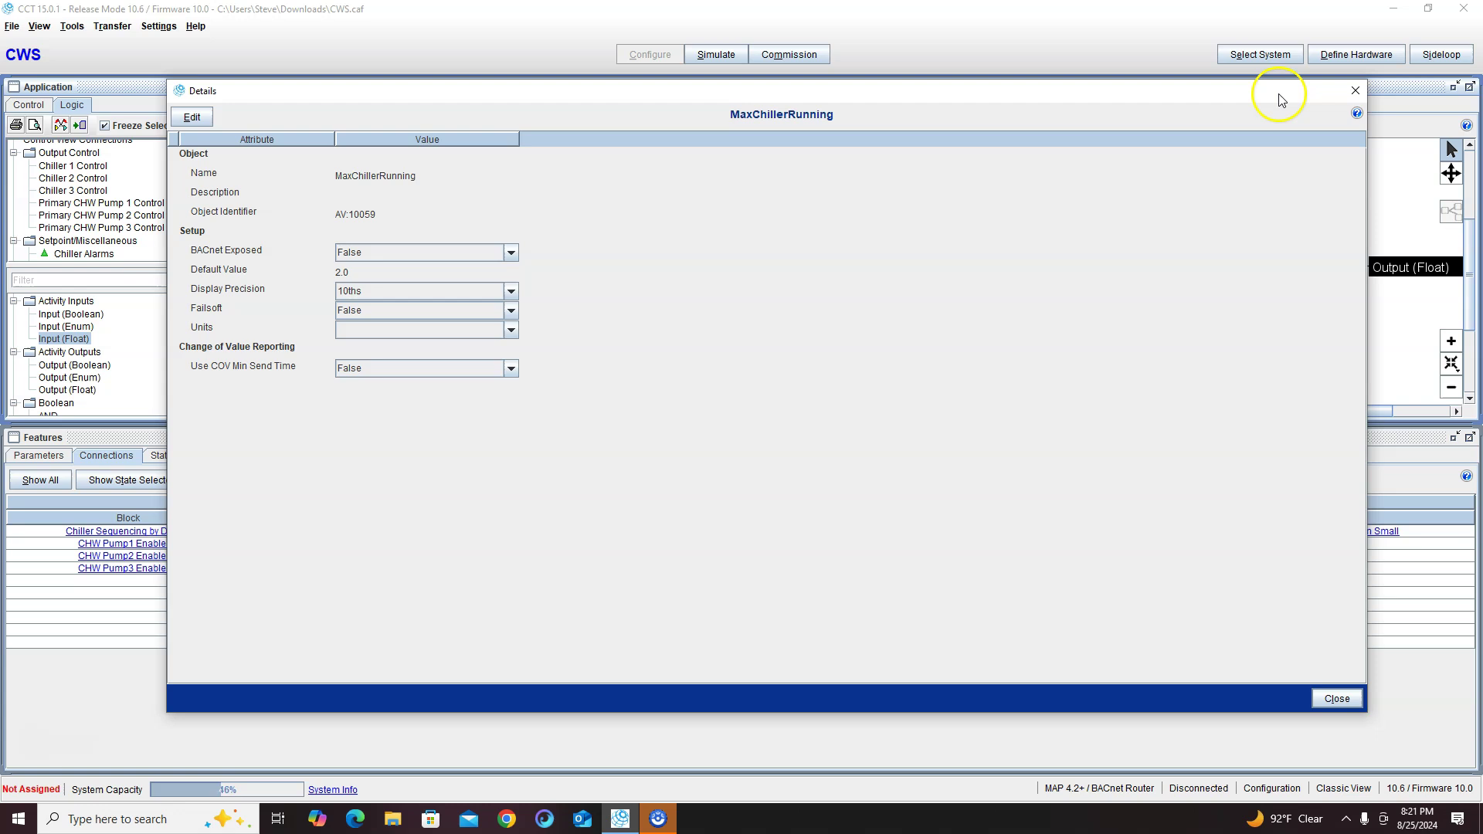
click(1355, 90)
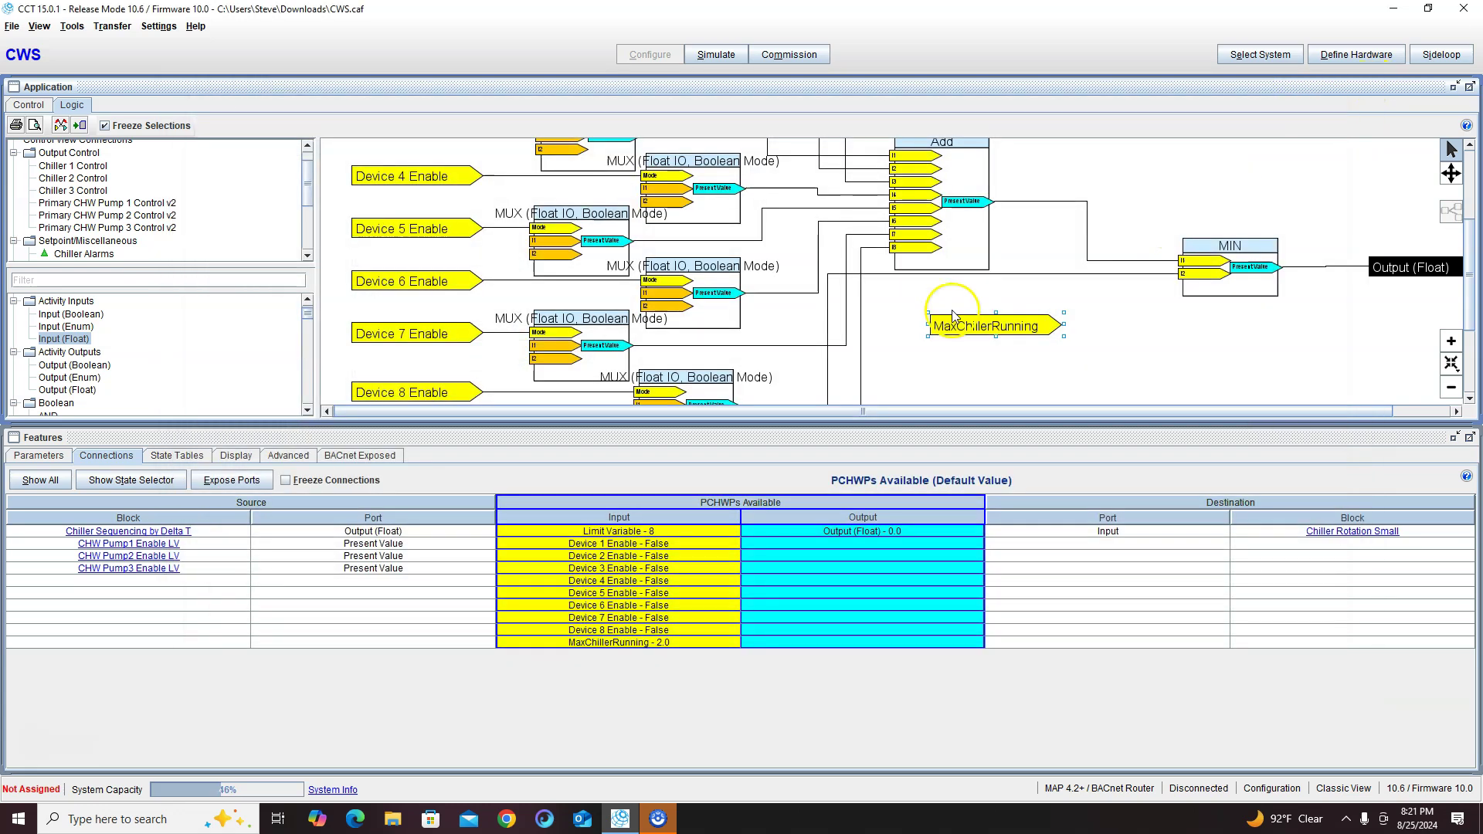
Step: Add a third float input to the MIN block via IO Modifications
right_click(1209, 284)
click(1235, 259)
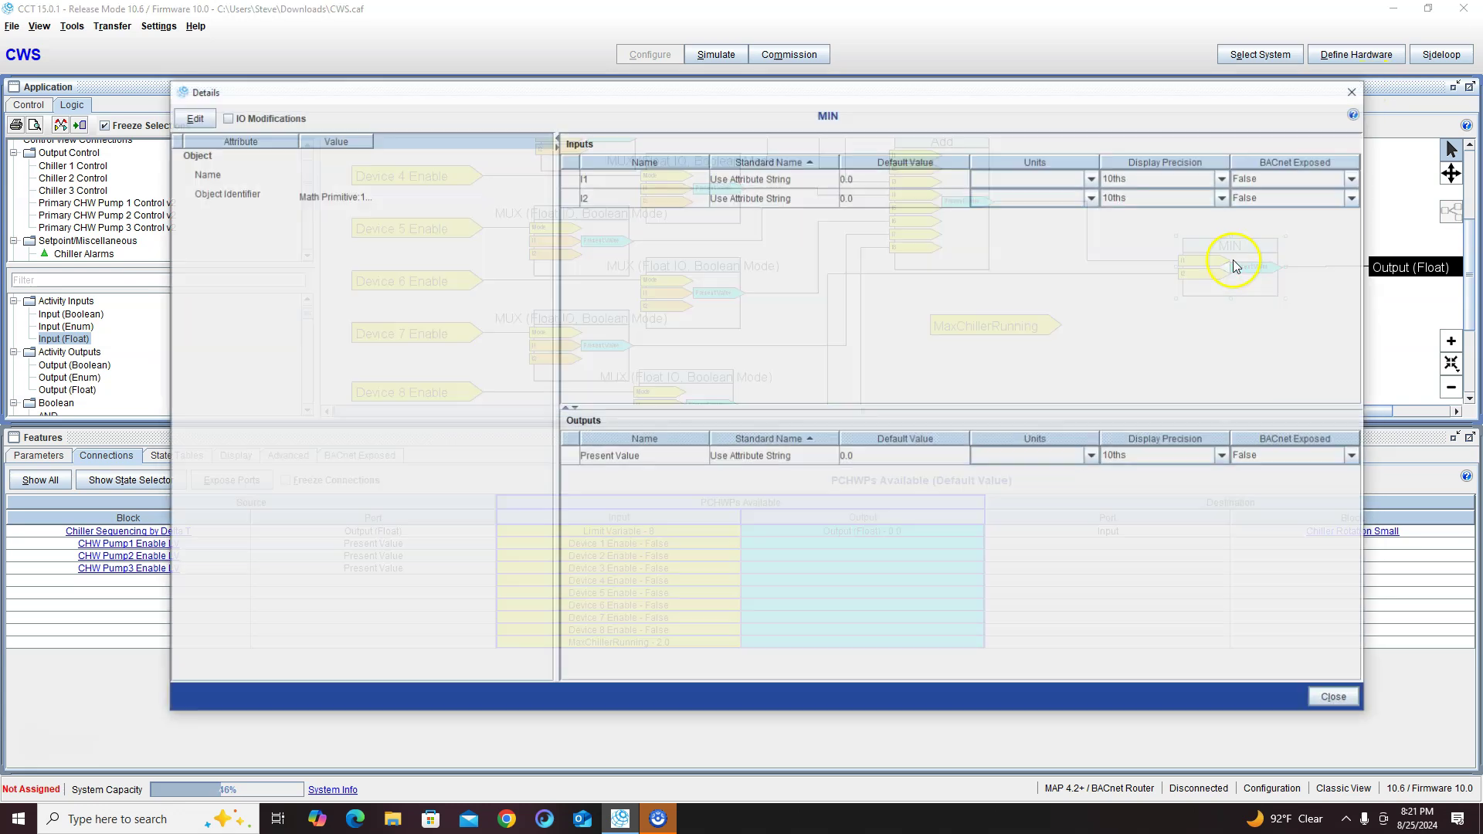
click(226, 117)
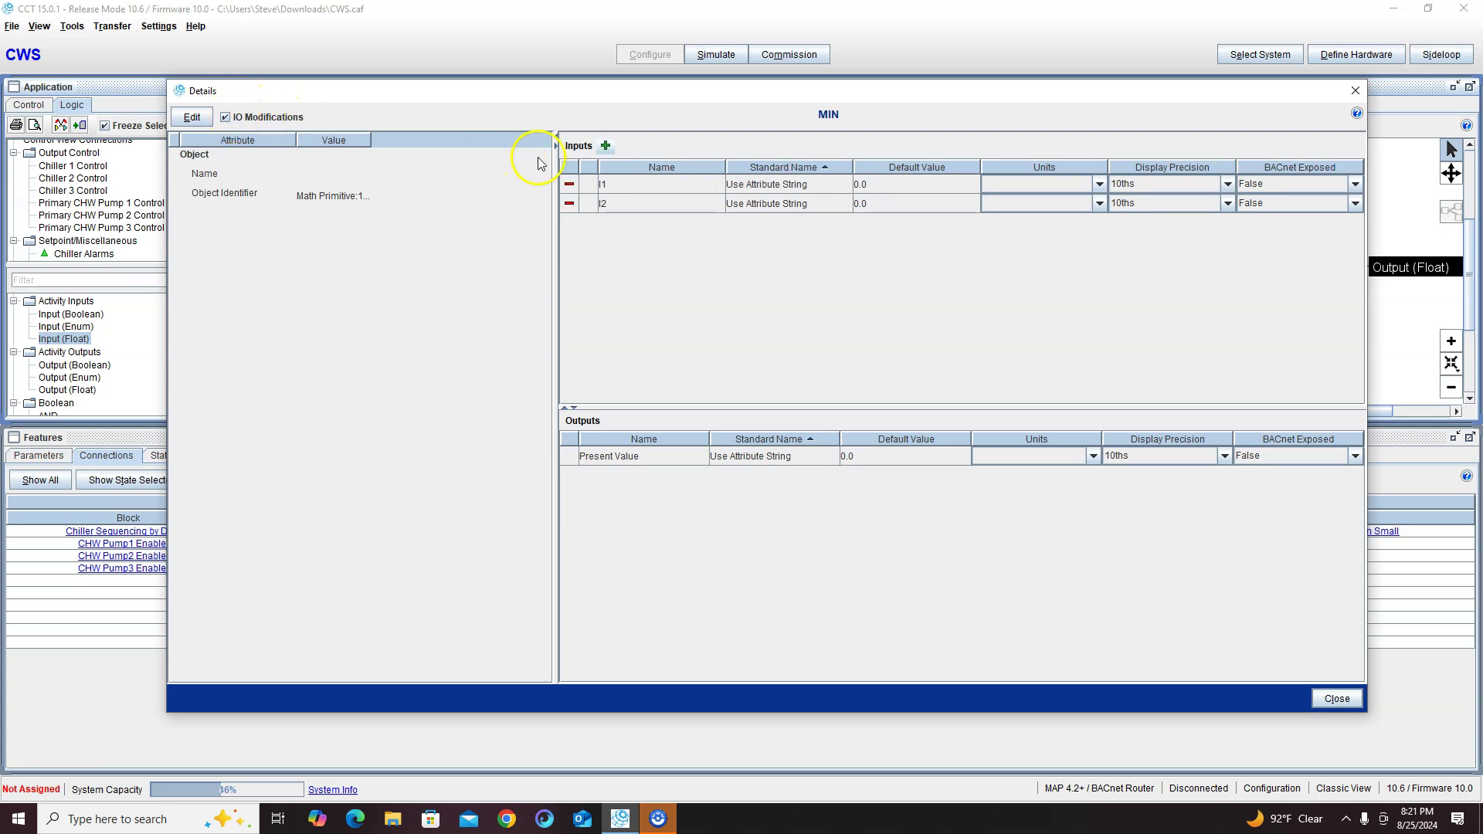
click(606, 146)
click(617, 397)
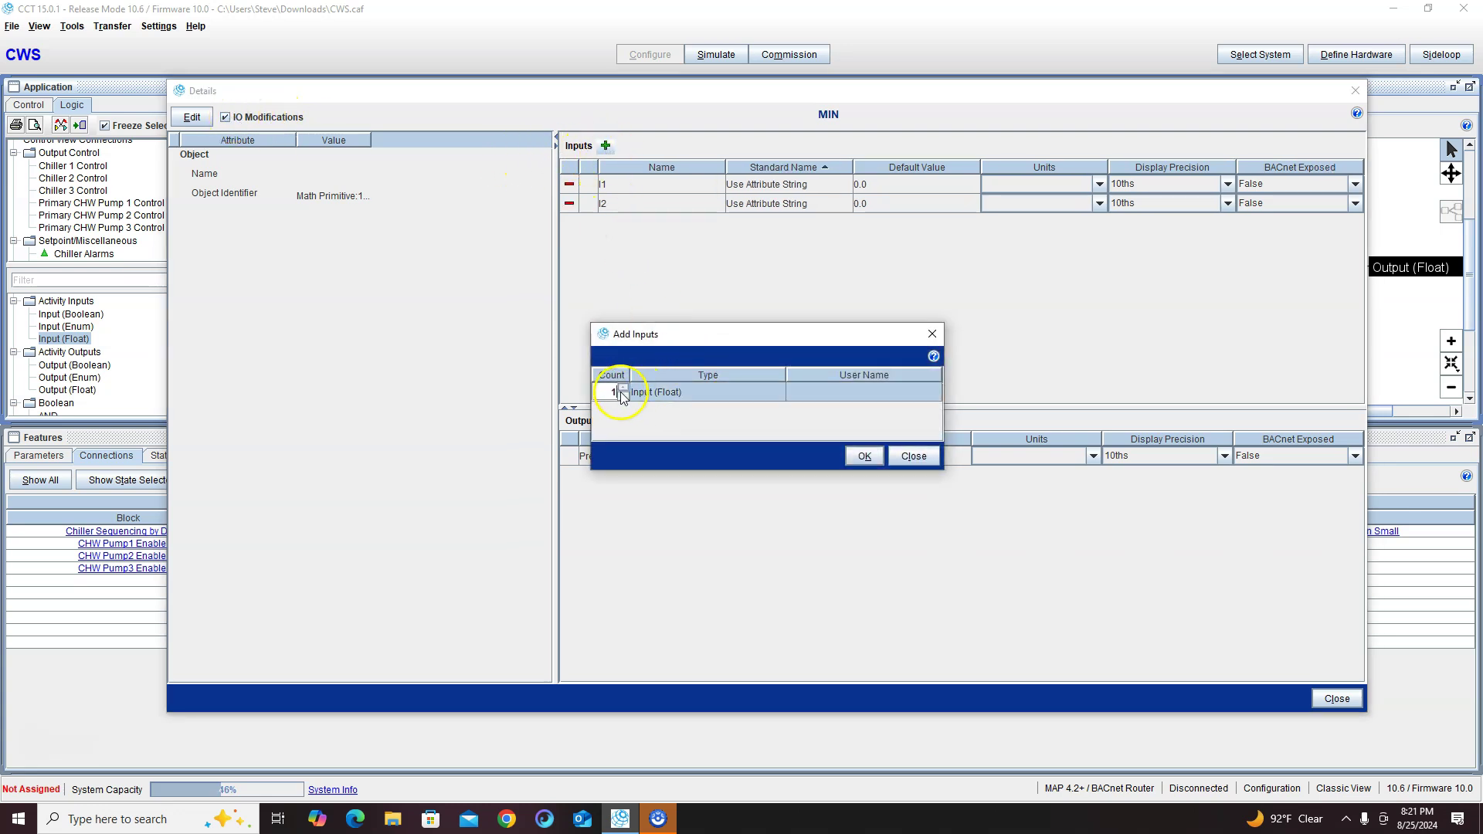
click(866, 457)
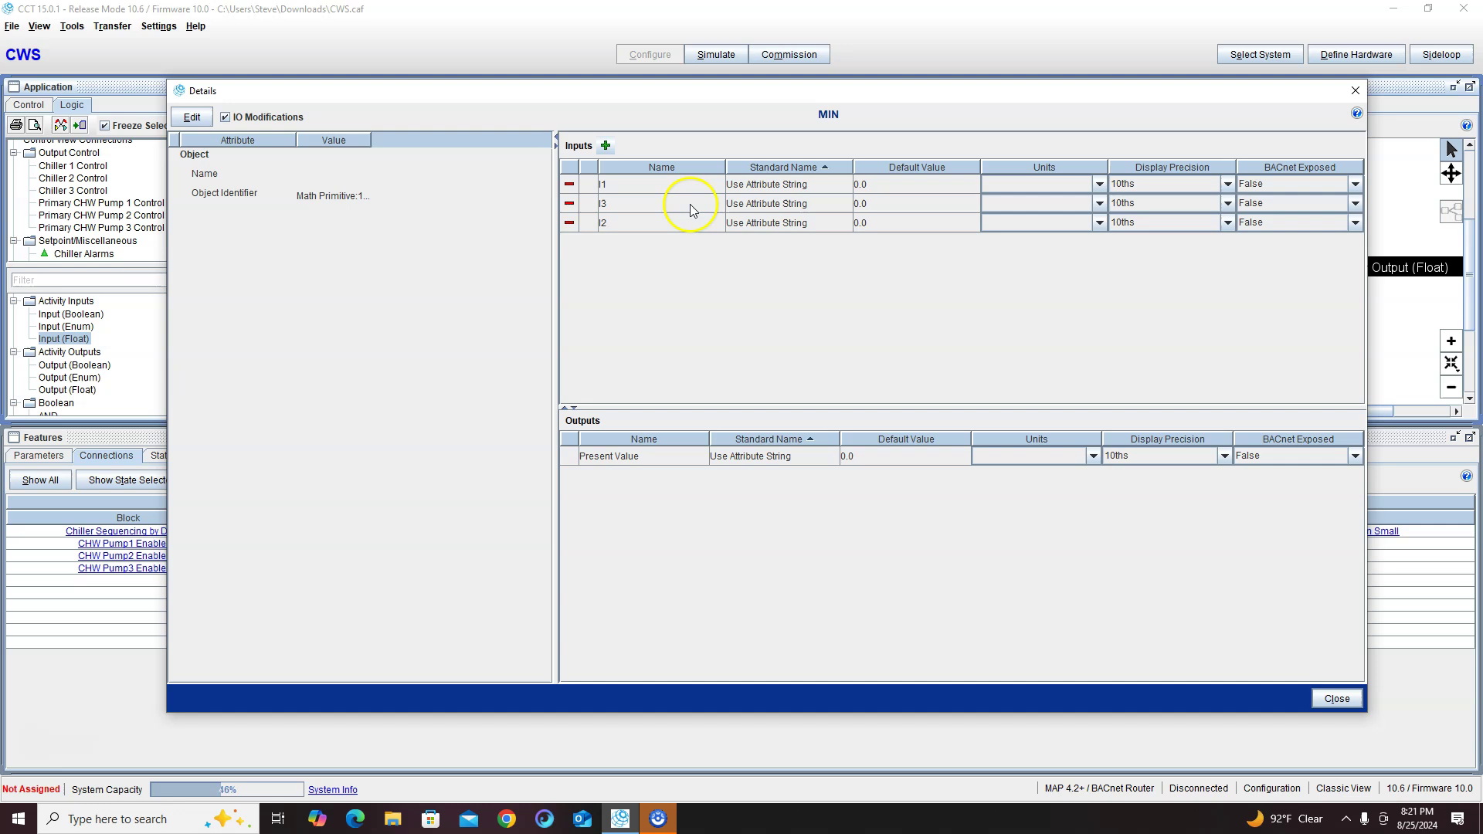
click(1356, 91)
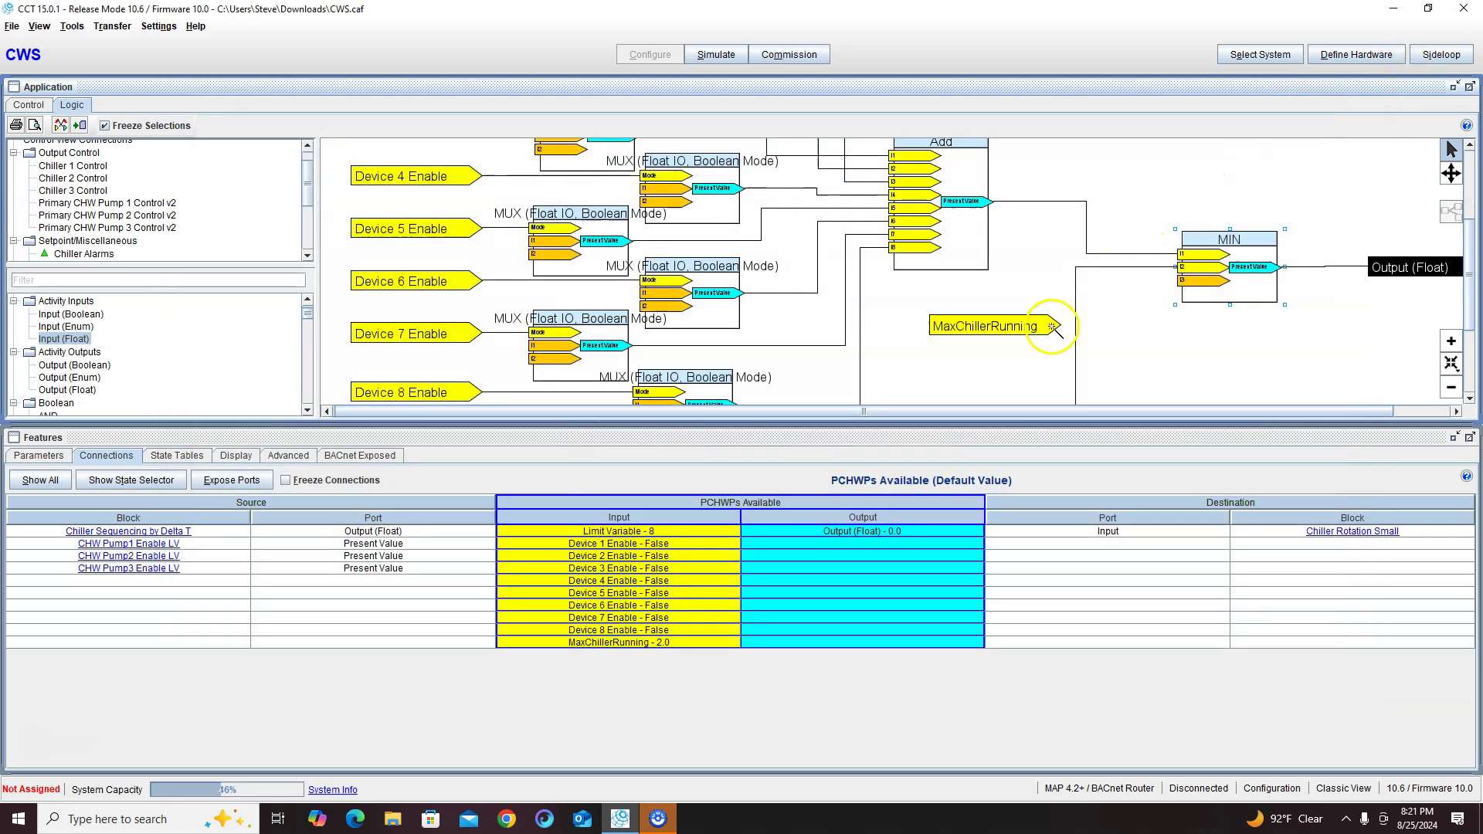
Step: Wire MaxChillerRunning into MIN's third input and return to the block column view
drag(1053, 325, 1192, 285)
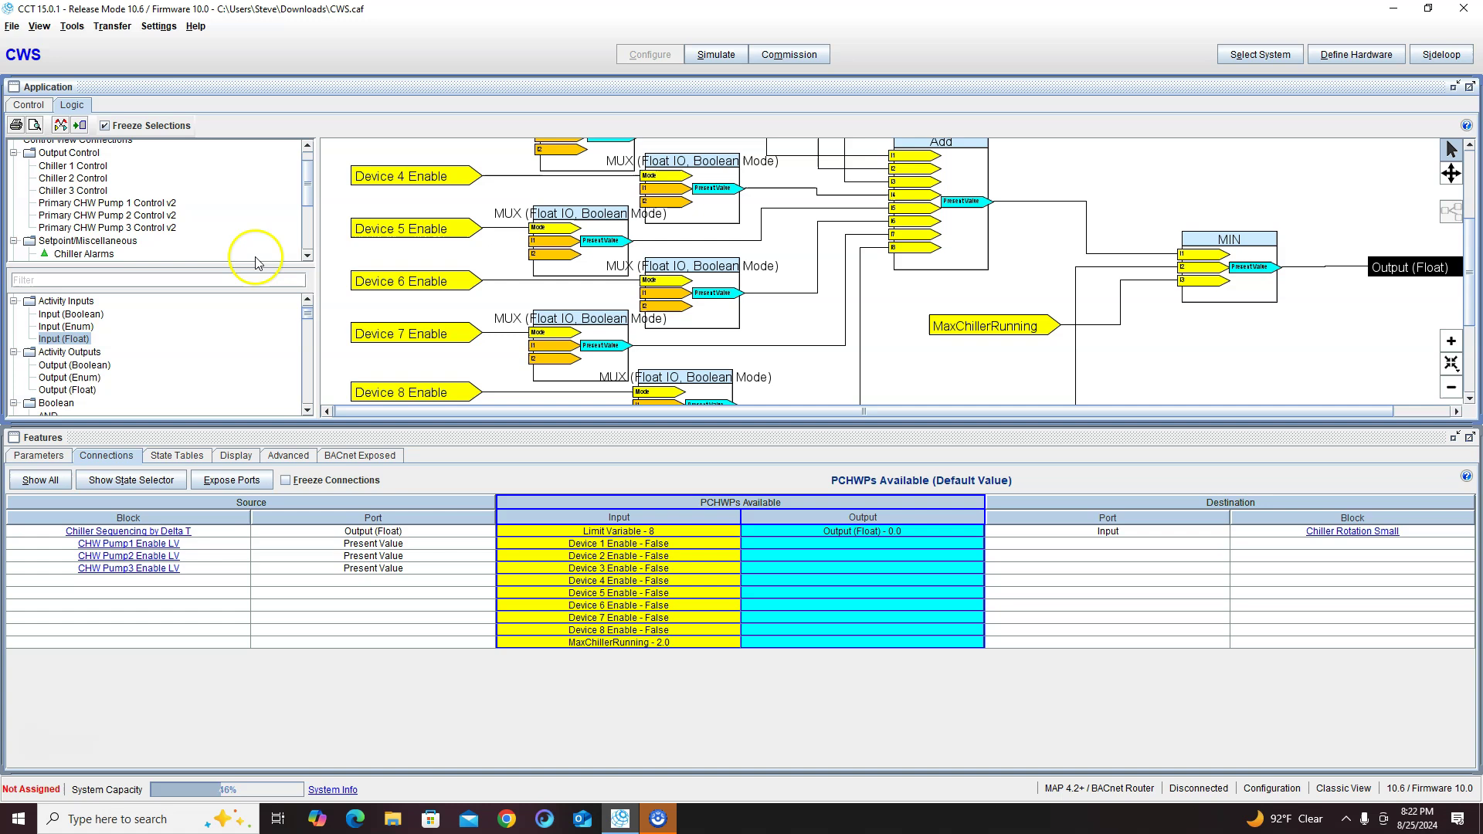
click(25, 106)
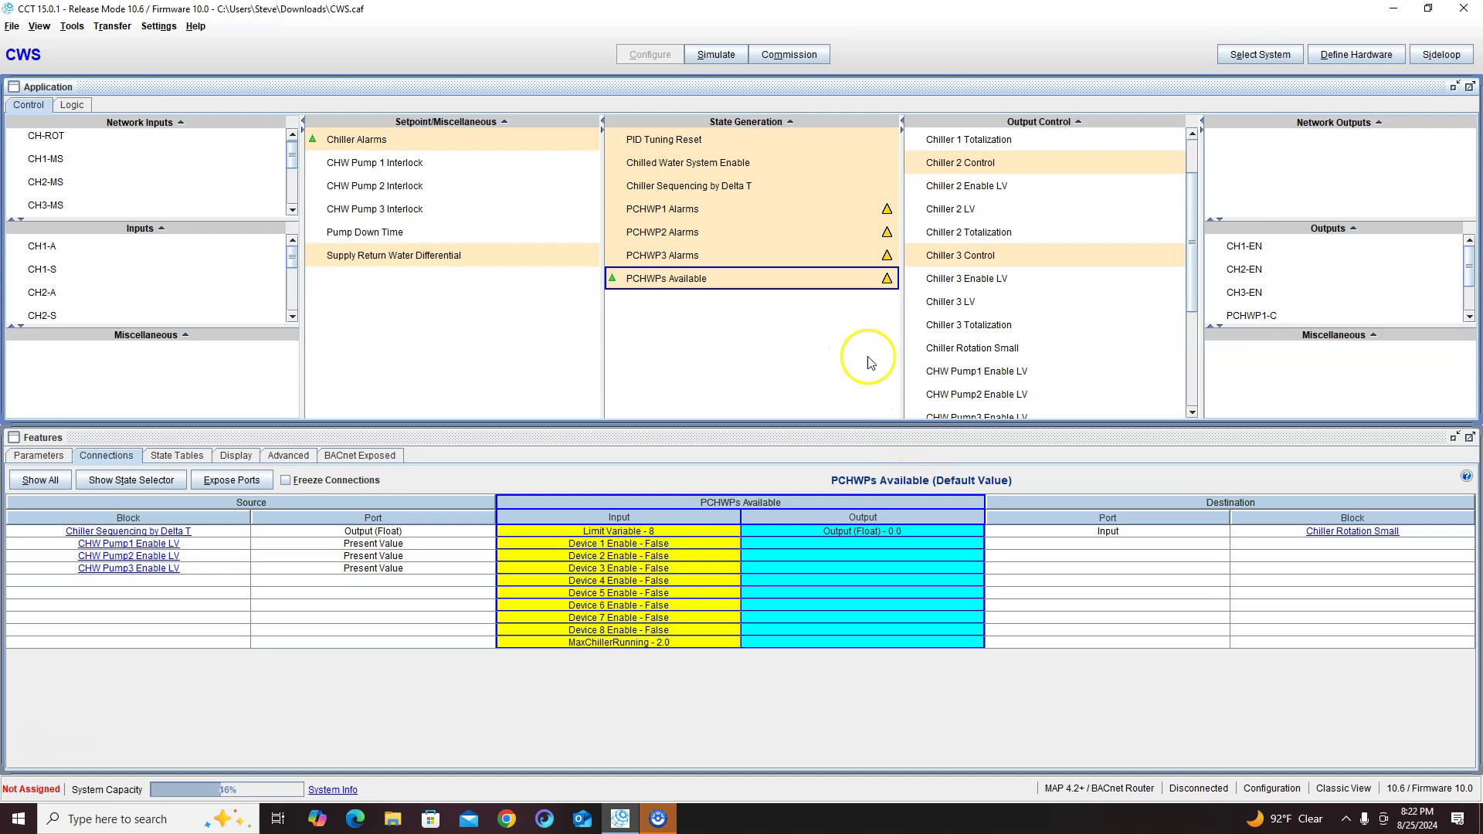
drag(386, 208, 796, 190)
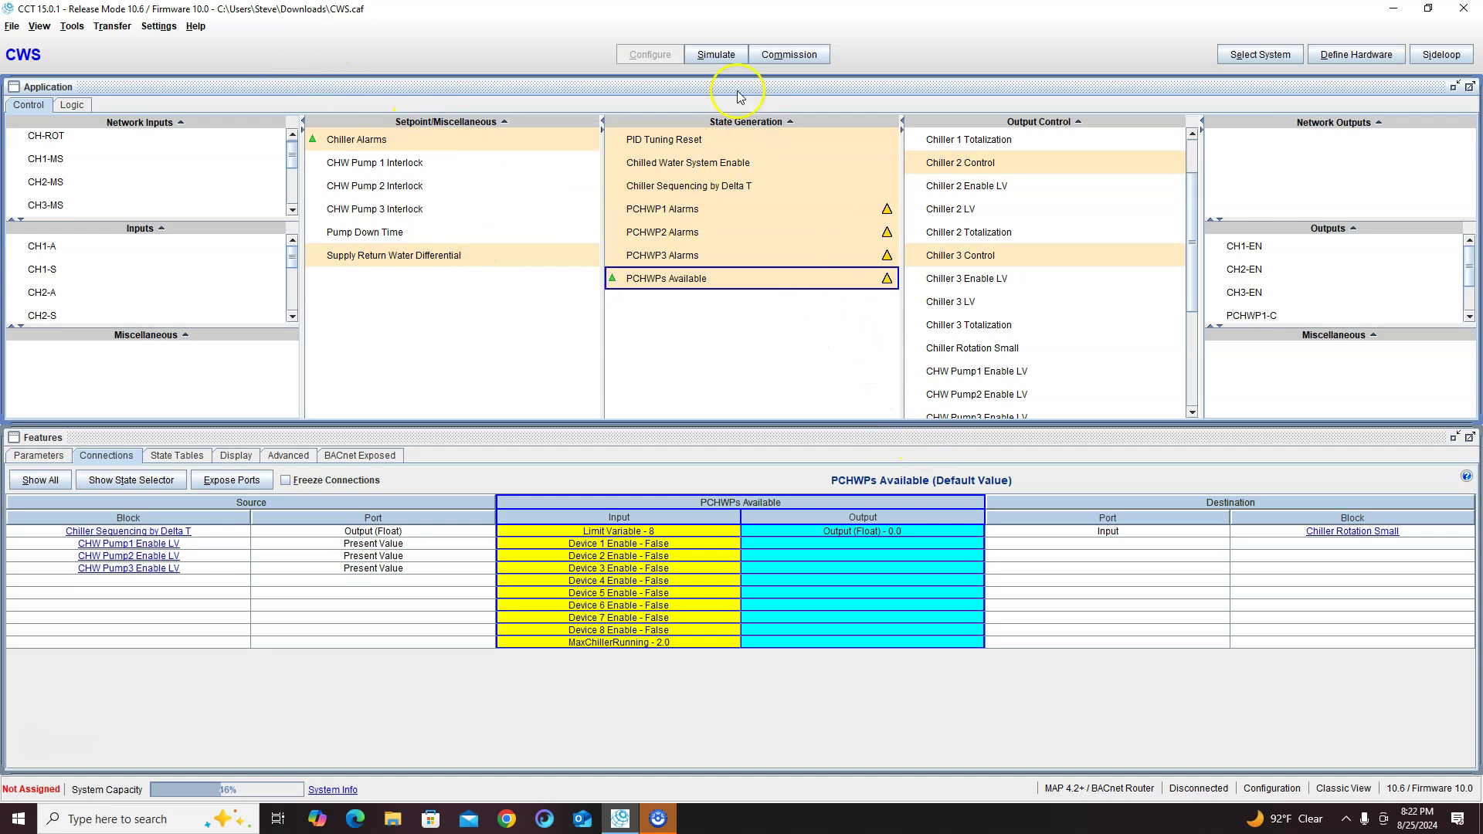